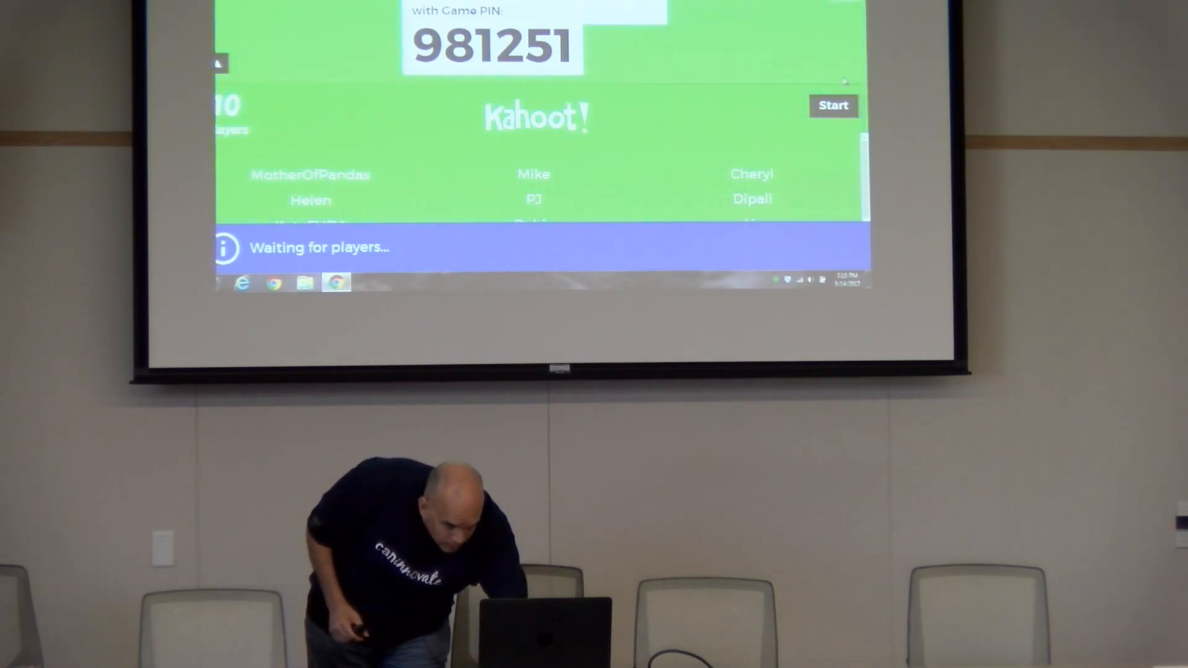
- Start the Kahoot survey and advance past the captioned YouTube videos and image rotator questions
click(839, 112)
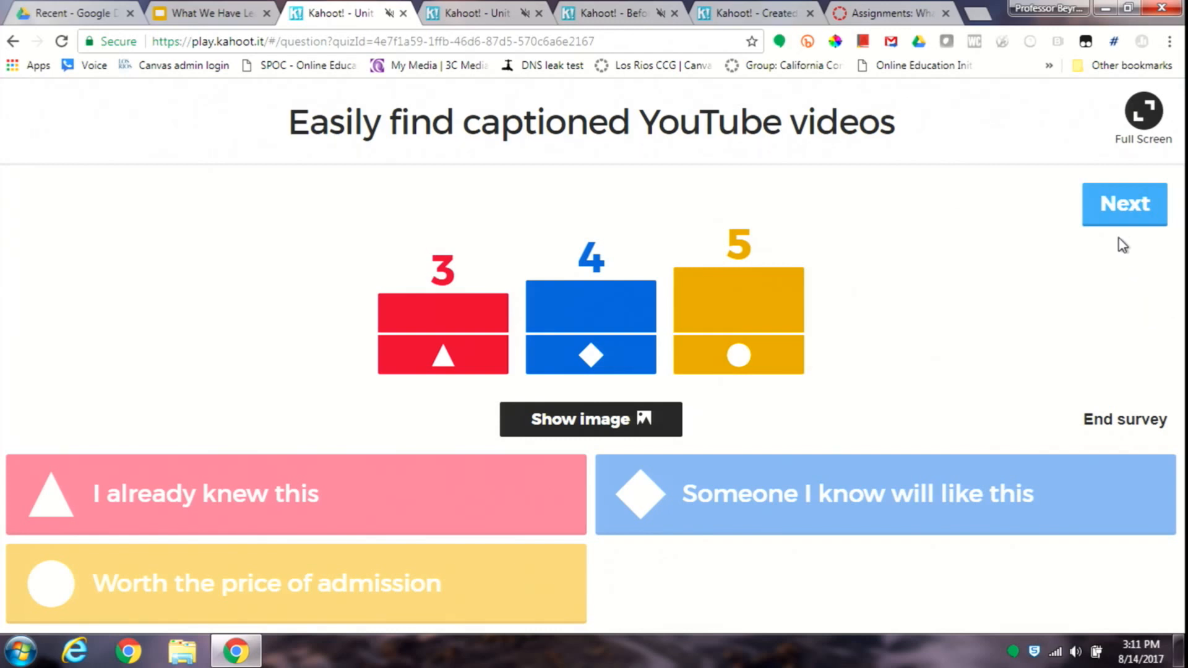
click(1121, 217)
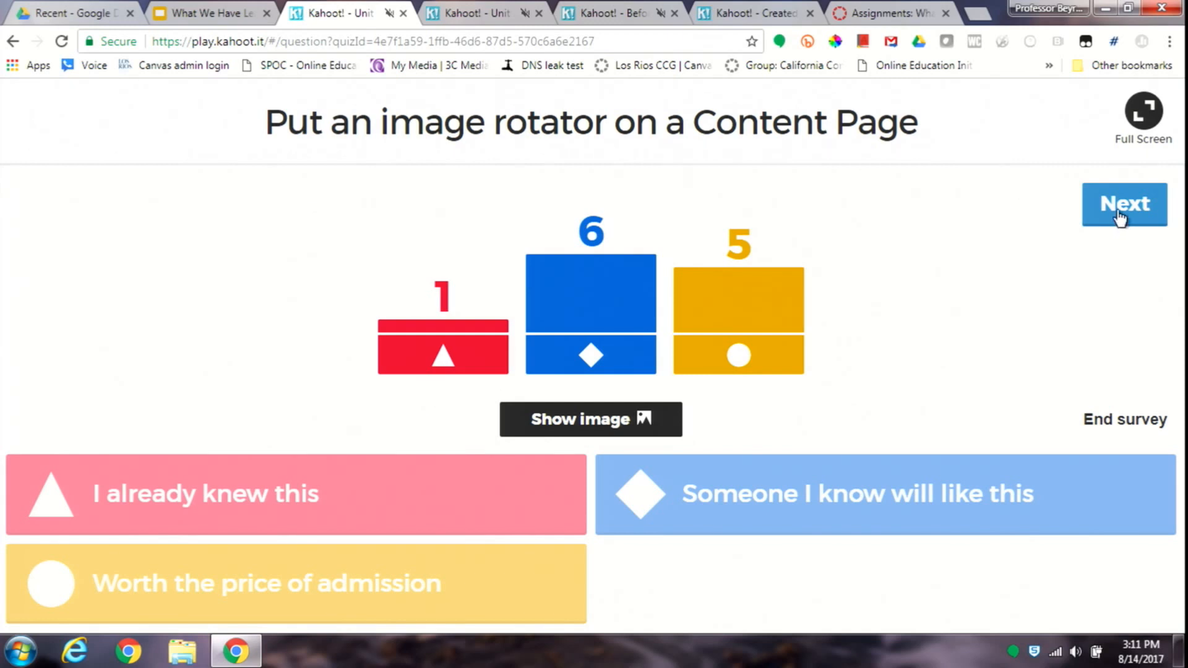
click(1120, 217)
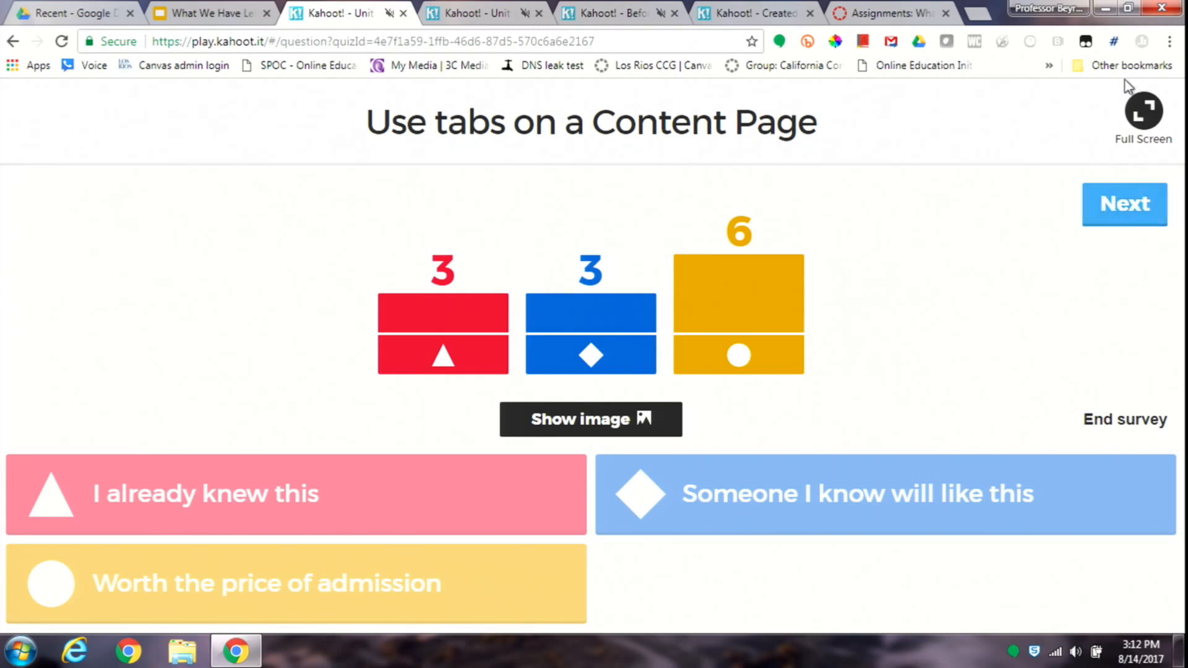
- Switch to Canvas, open the Document Analysis 1 assignment and read through its instructions, resources, sample analysis and template sections
click(872, 16)
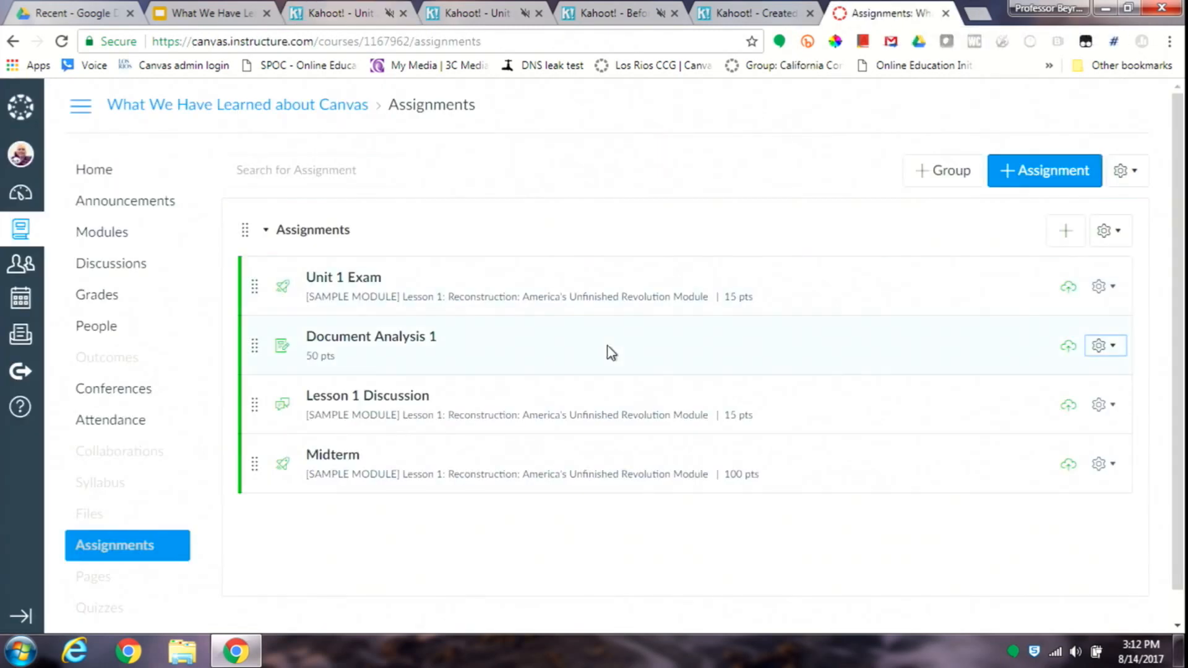
click(394, 351)
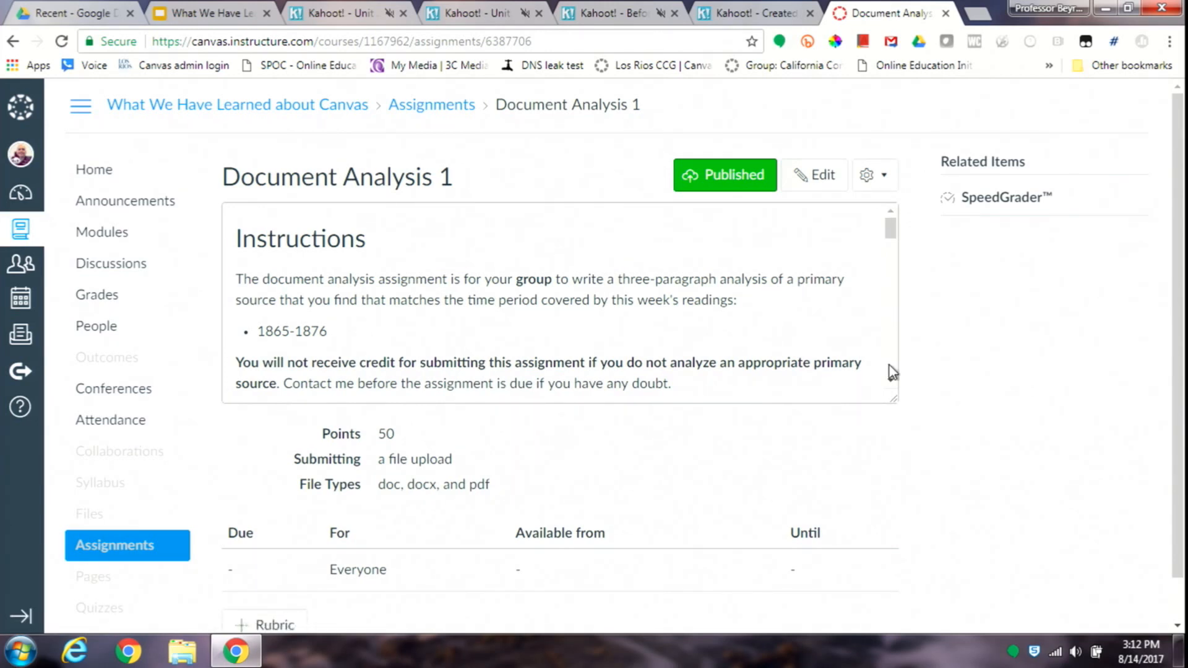
scroll(891, 240, down, 3)
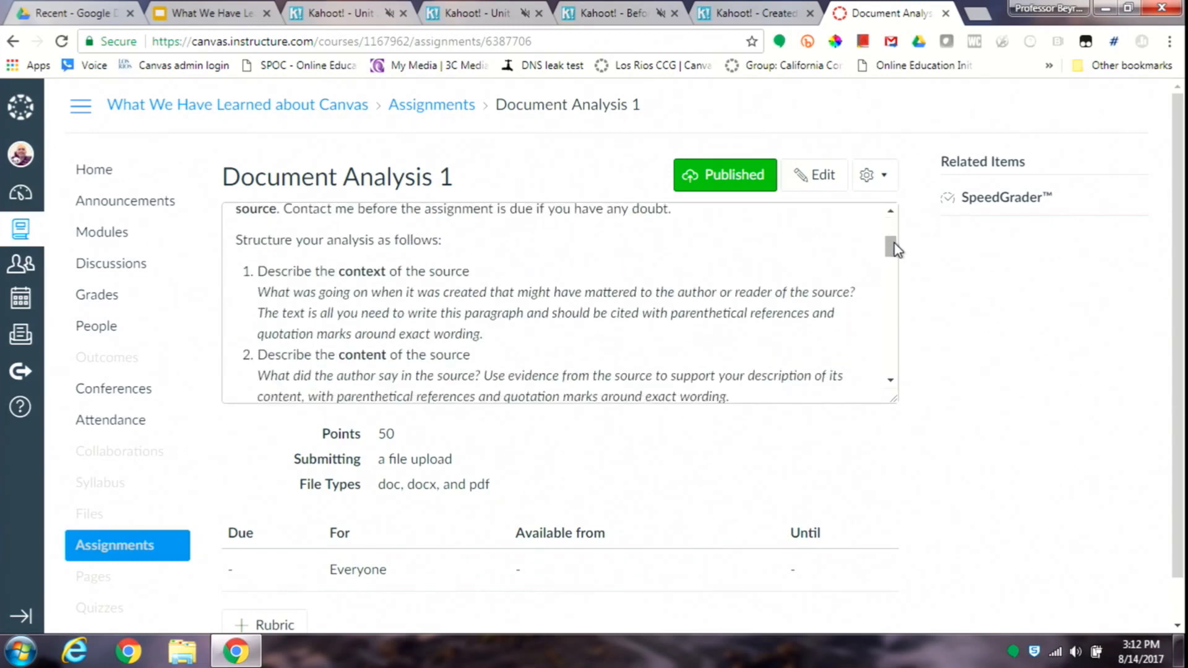
scroll(893, 263, down, 3)
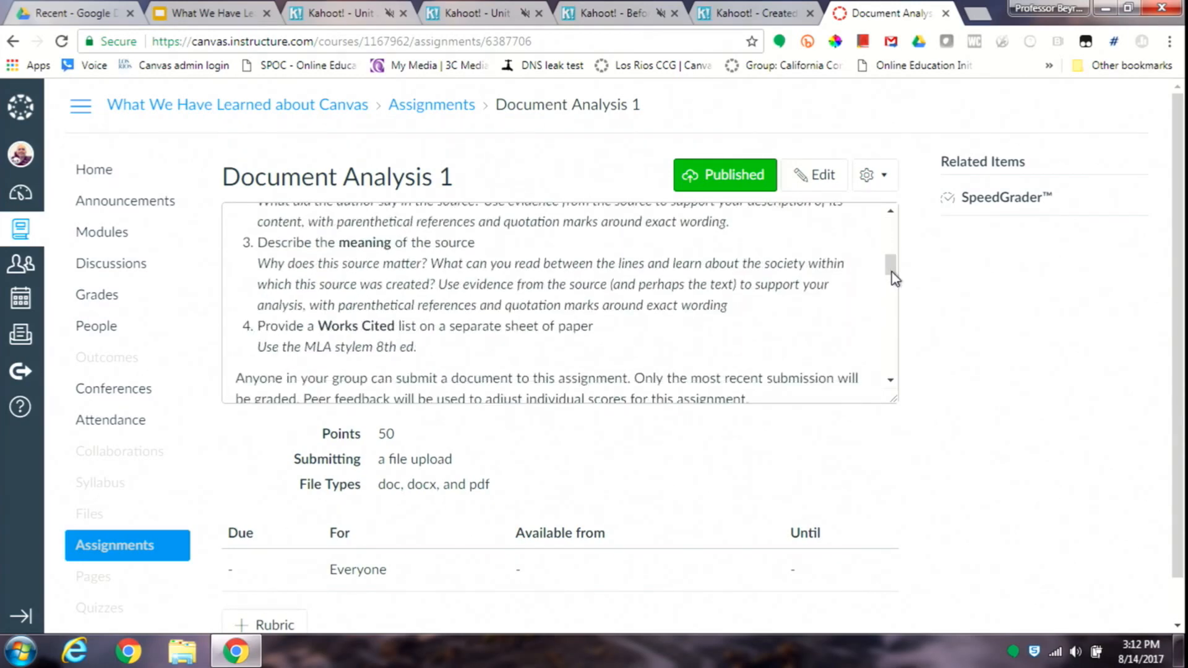
scroll(894, 278, down, 3)
scroll(892, 243, up, 6)
scroll(891, 241, up, 3)
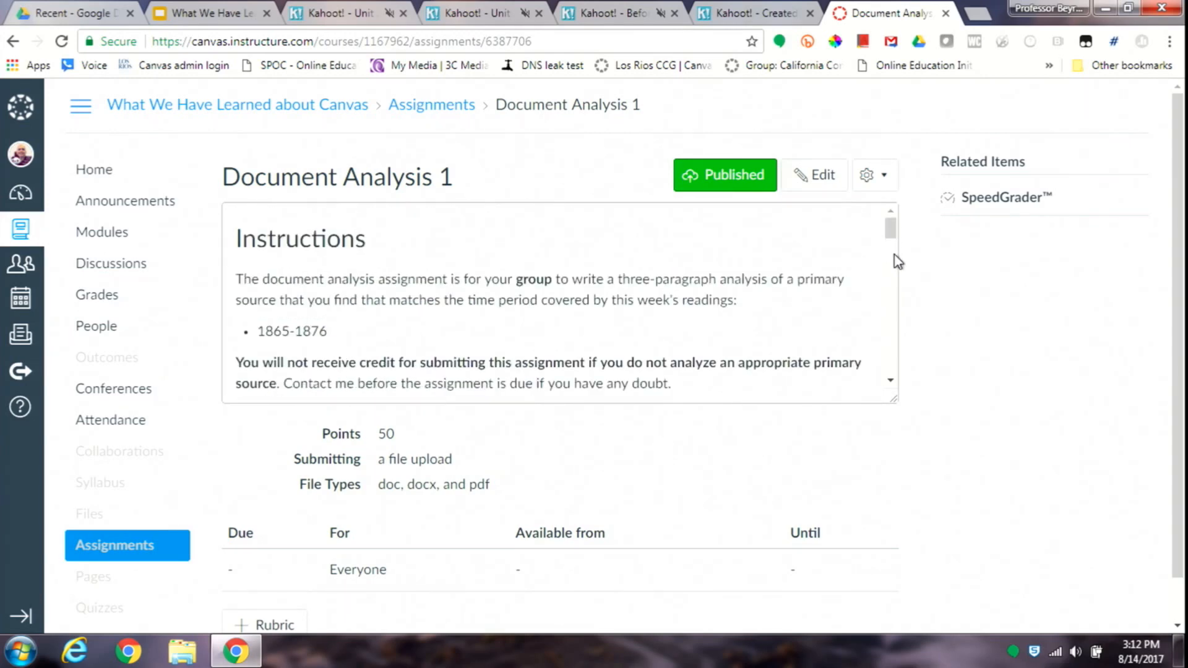
scroll(893, 248, down, 5)
scroll(896, 291, down, 3)
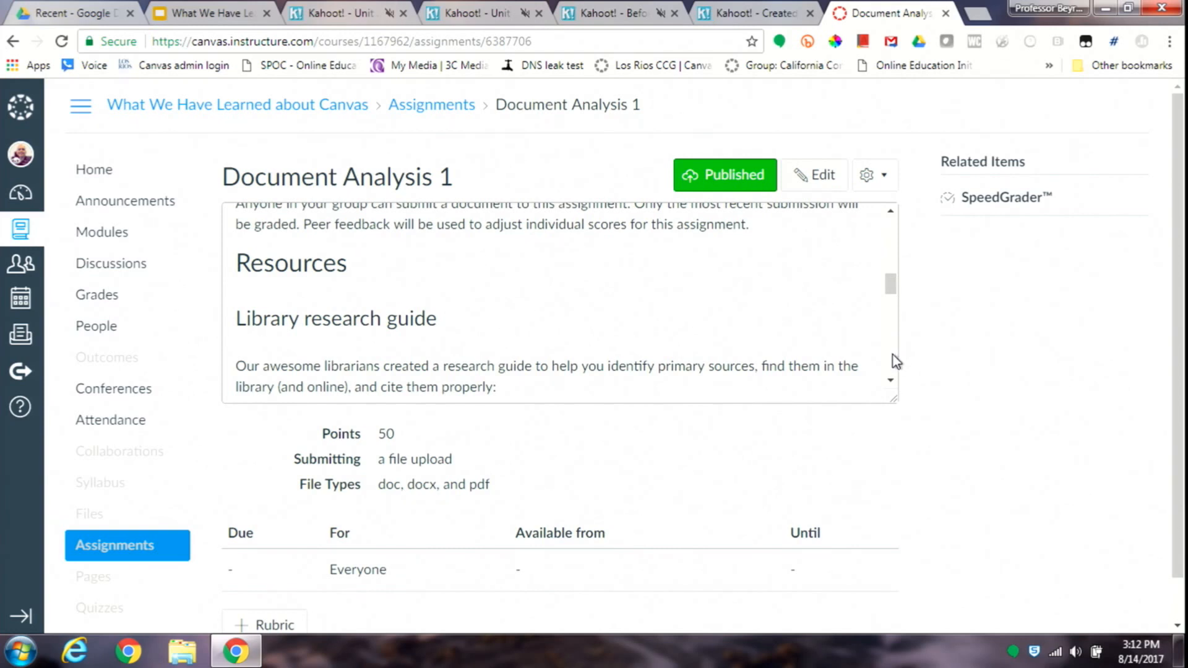
scroll(896, 361, down, 3)
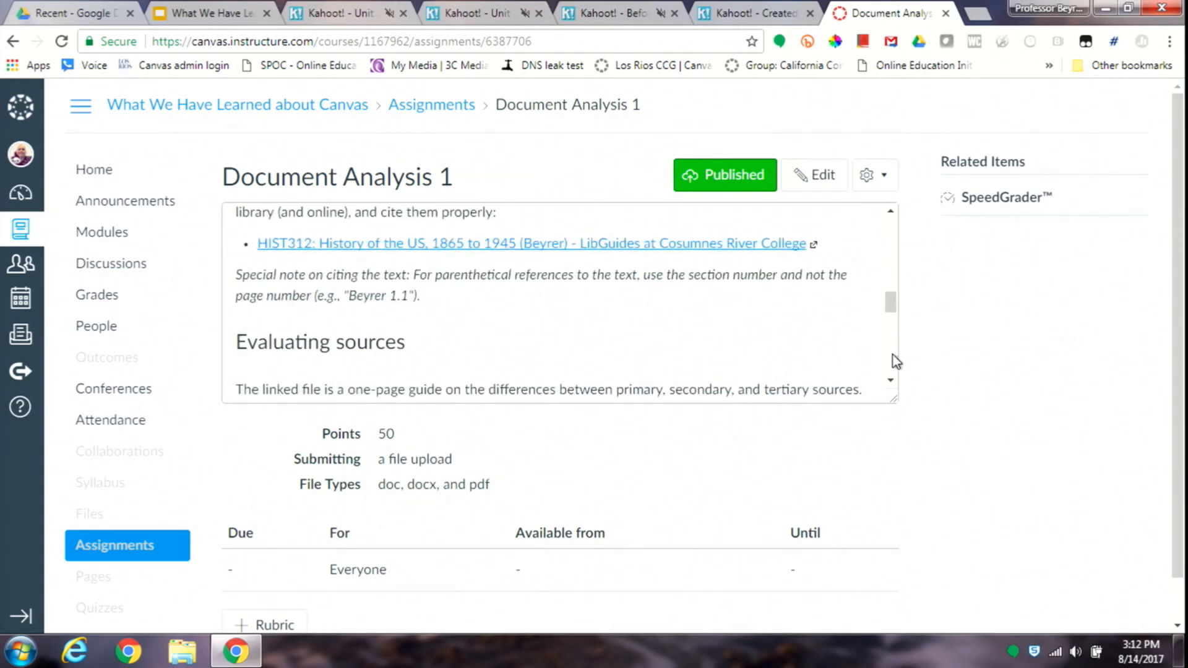
scroll(895, 361, down, 3)
scroll(896, 361, down, 3)
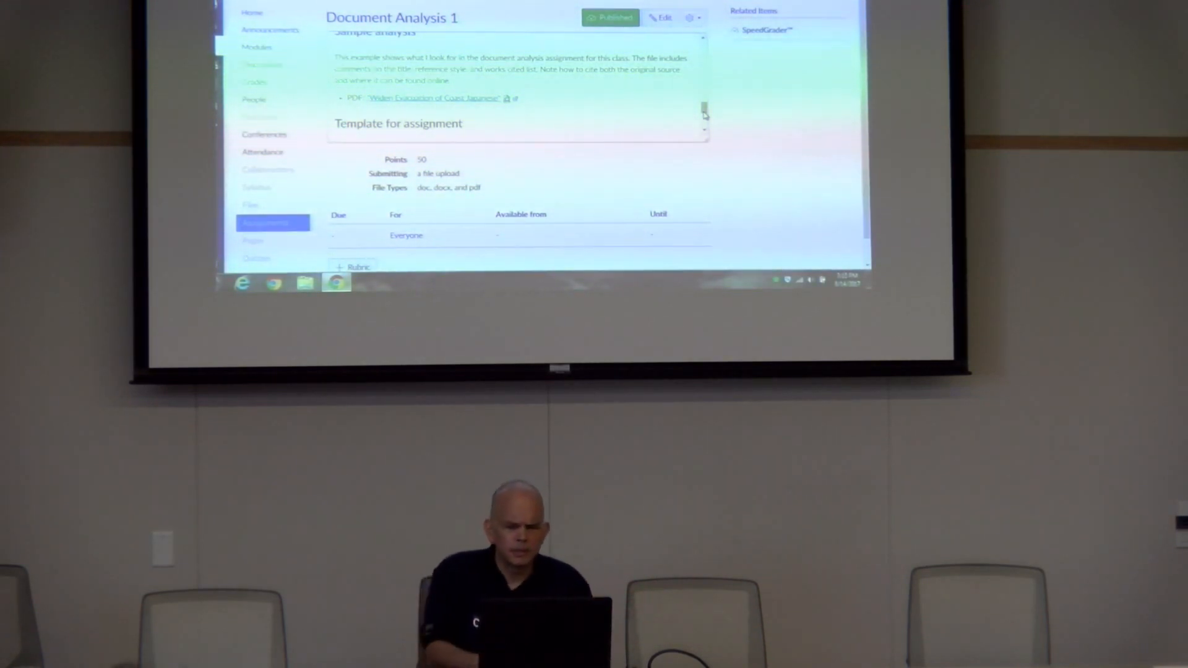
drag(704, 114, 704, 124)
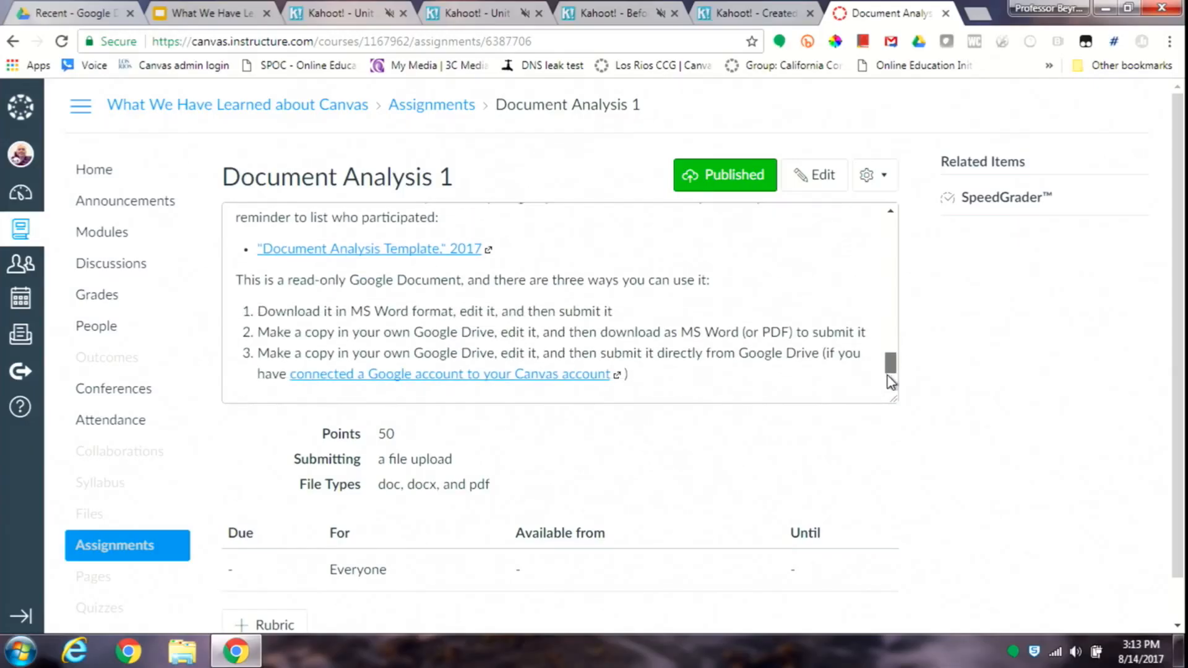
drag(888, 377, 885, 239)
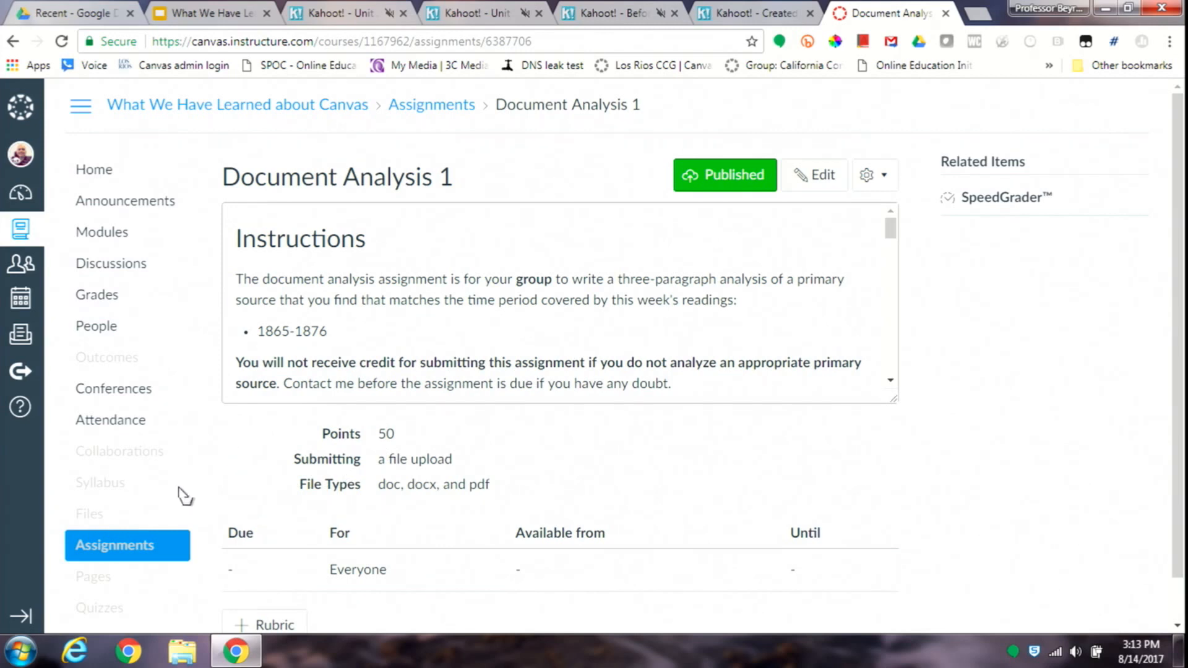
- Open Commons in a separate browser tab, and view the course's Settings page in another tab before closing it
click(23, 379)
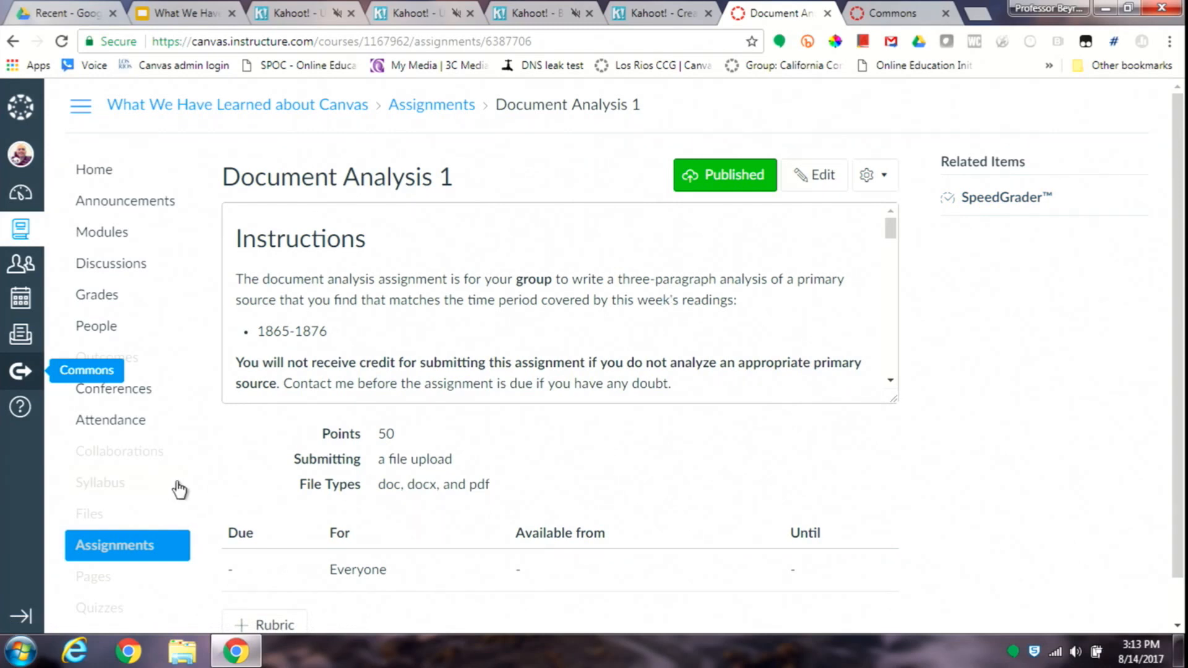
double_click(1105, 357)
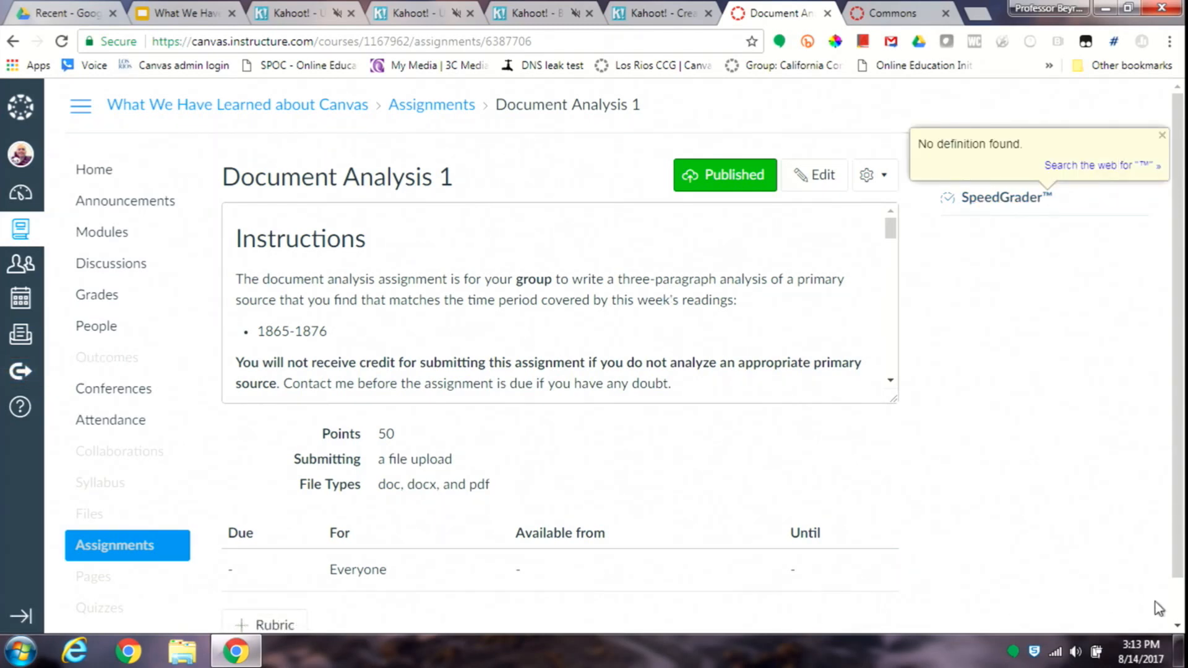
scroll(1175, 607, down, 2)
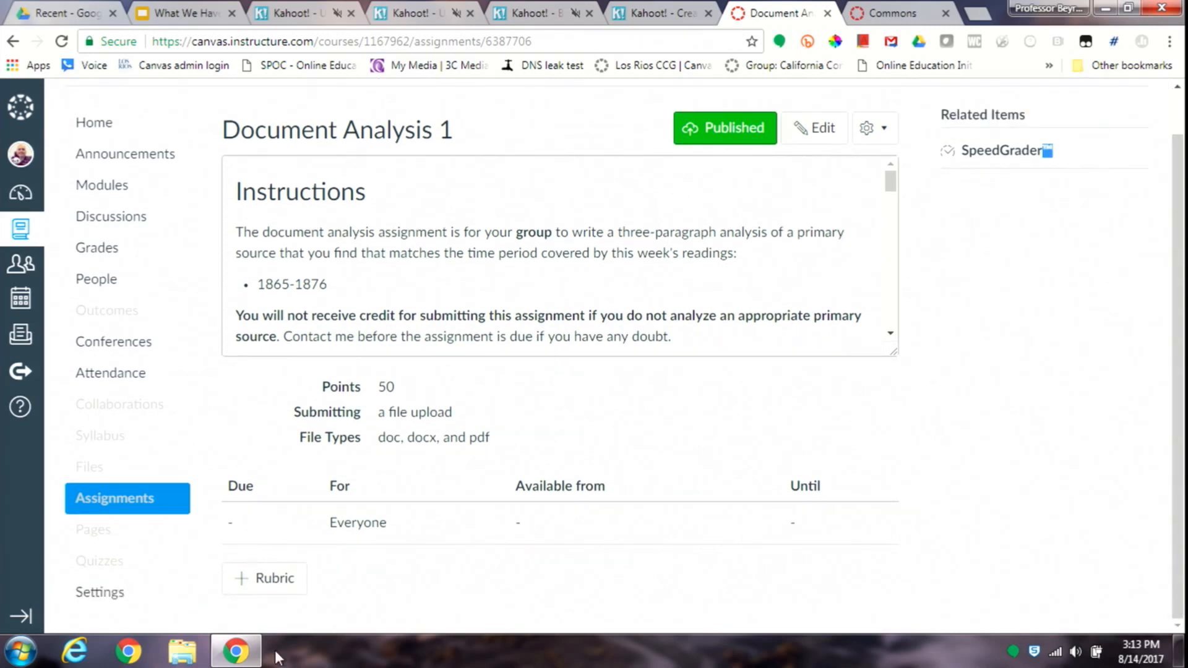
ctrl+click(144, 588)
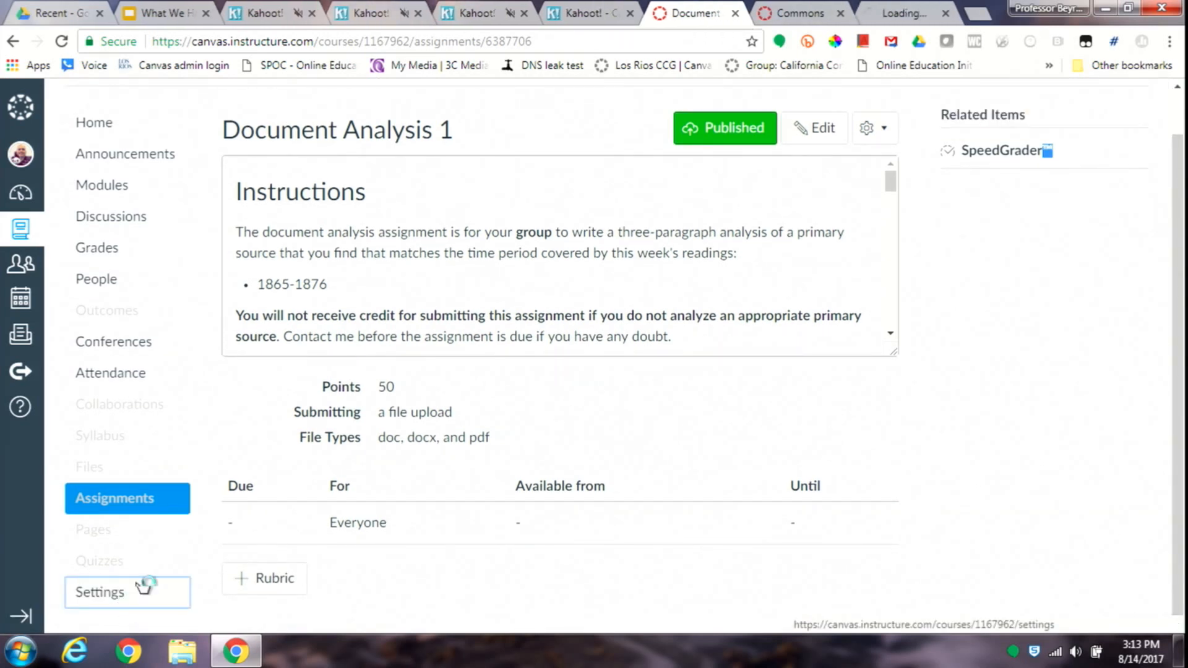
click(874, 13)
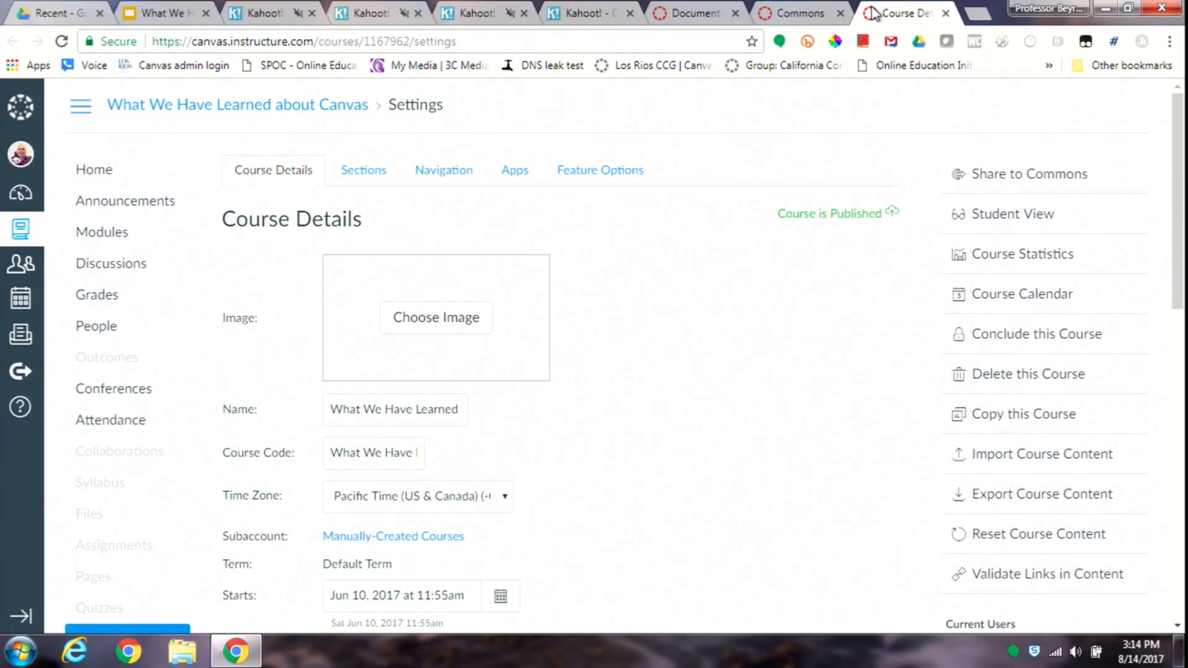
middle_click(873, 14)
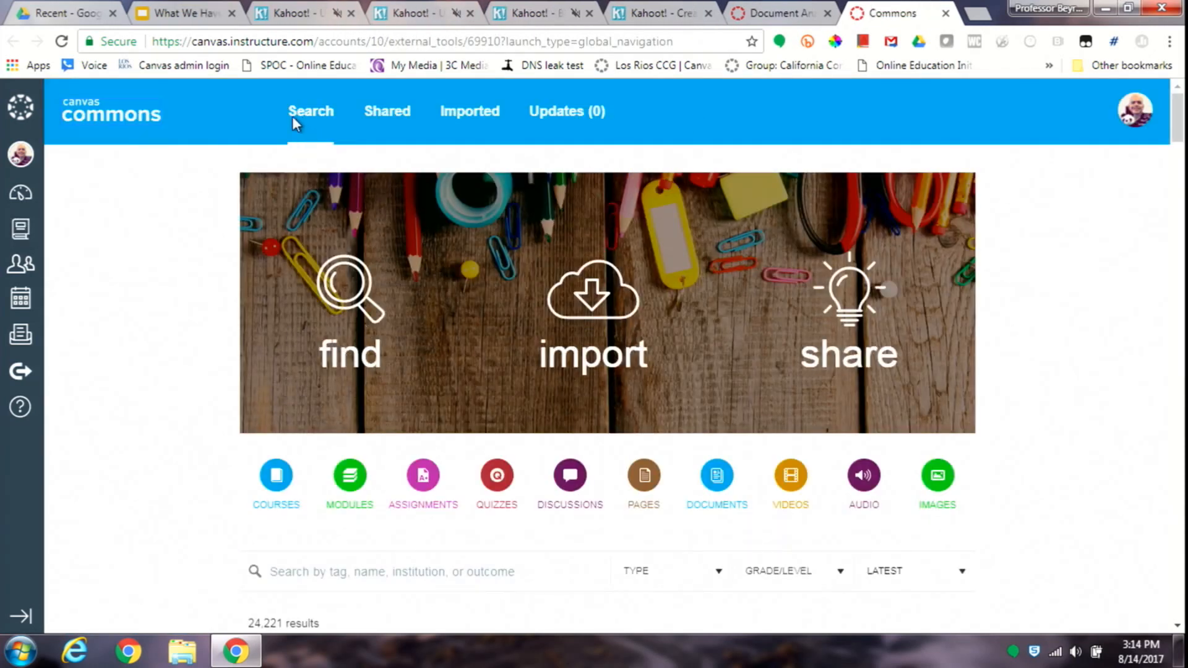
- Search the Commons library for resources by the author's surname
click(310, 109)
click(328, 568)
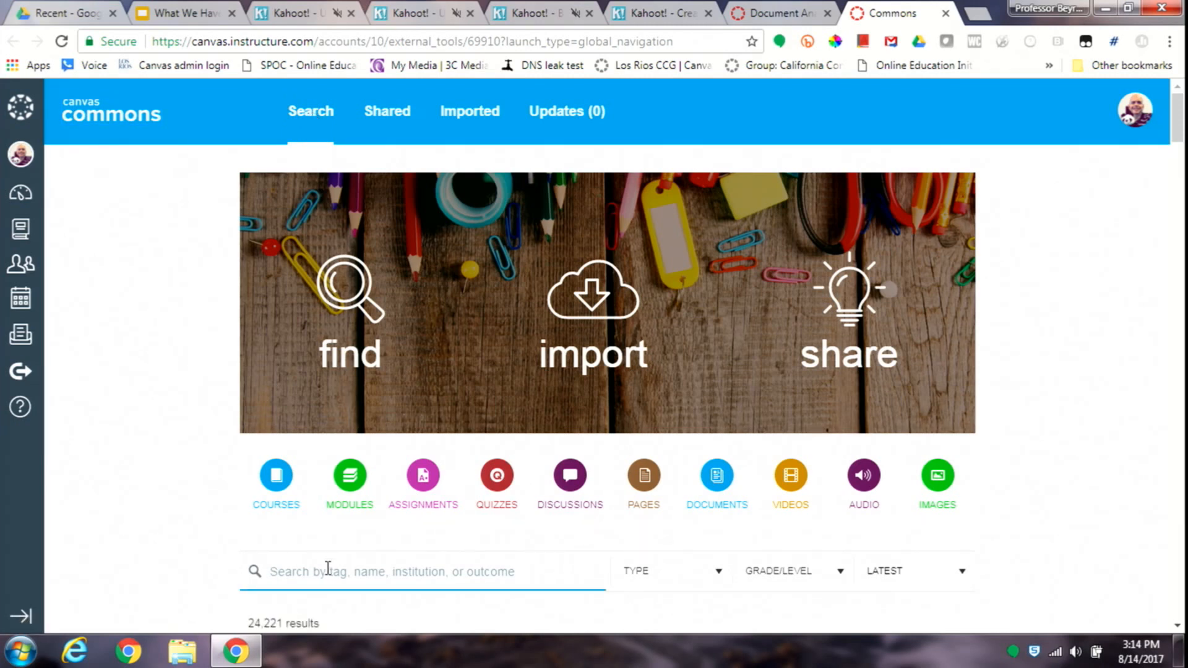
text(beyrer)
key(Return)
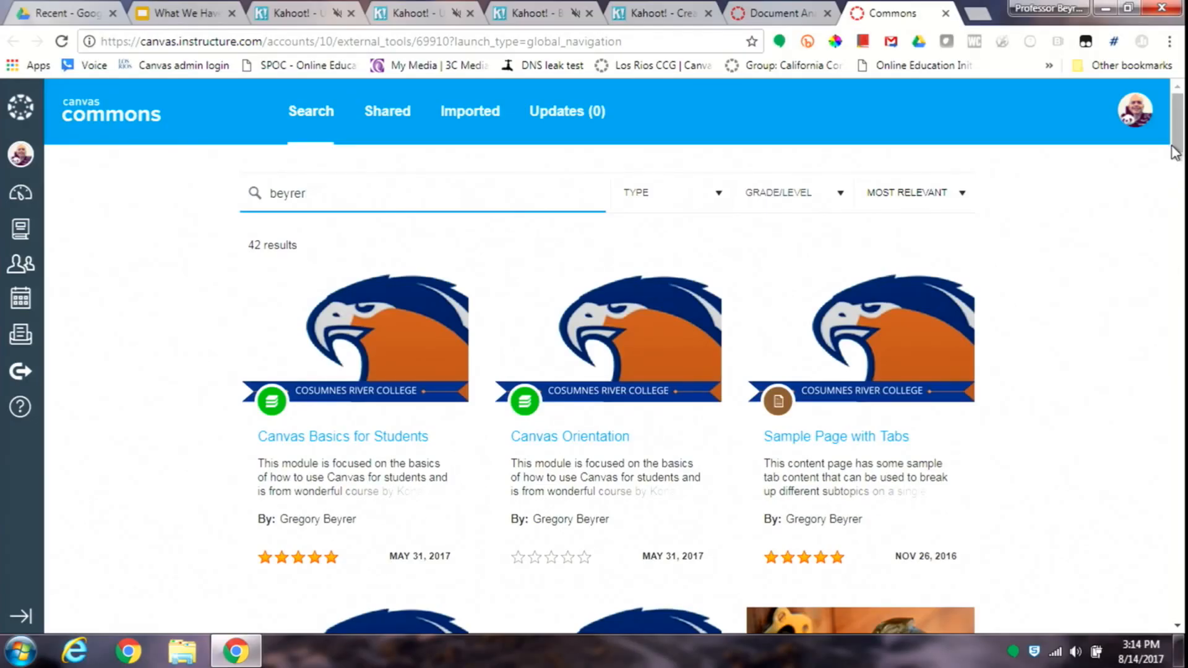
- Open the Sample Page with Tabs resource and import it into the course What We Have Learned about Canvas
scroll(1175, 151, down, 3)
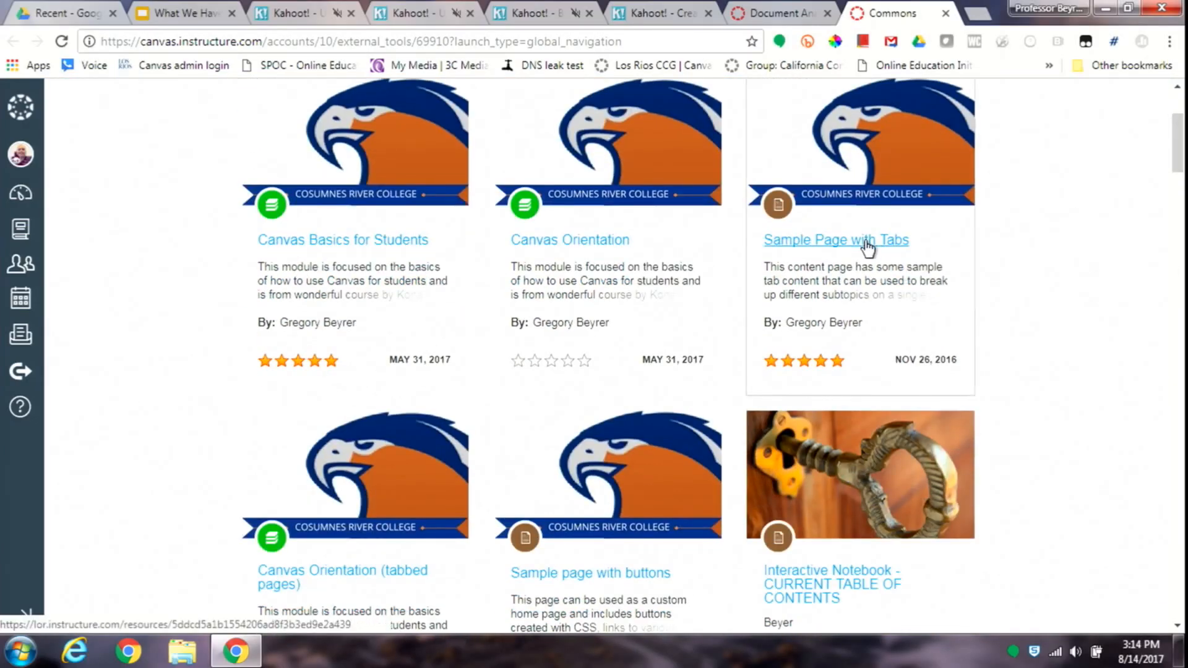
click(868, 247)
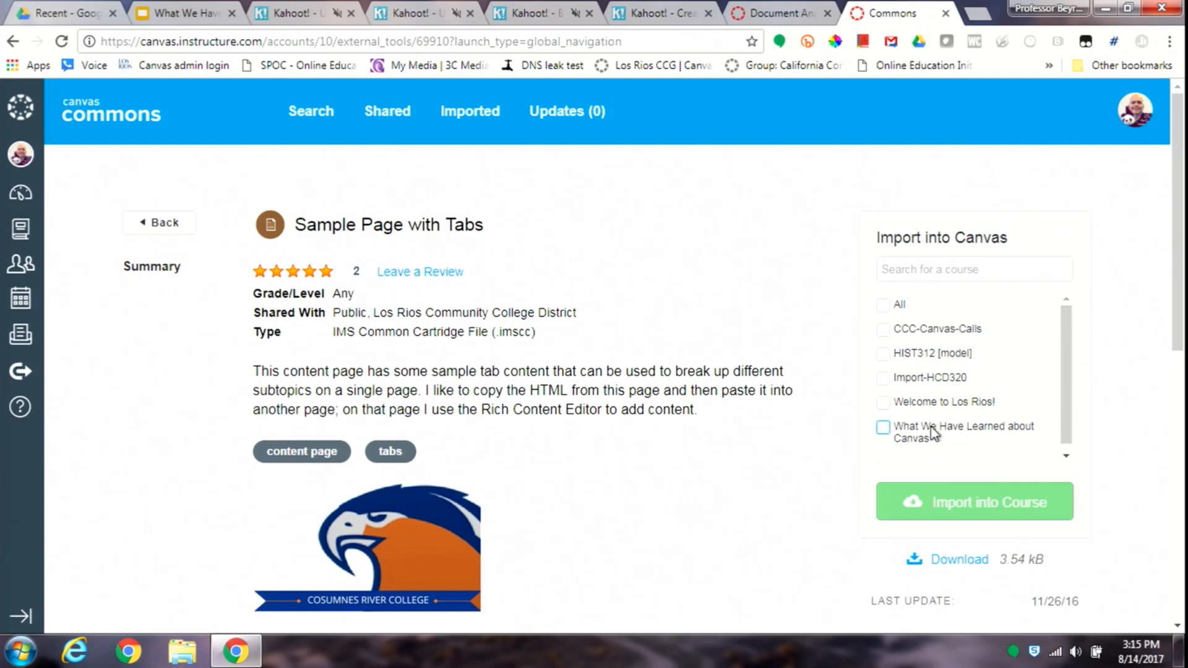
click(882, 428)
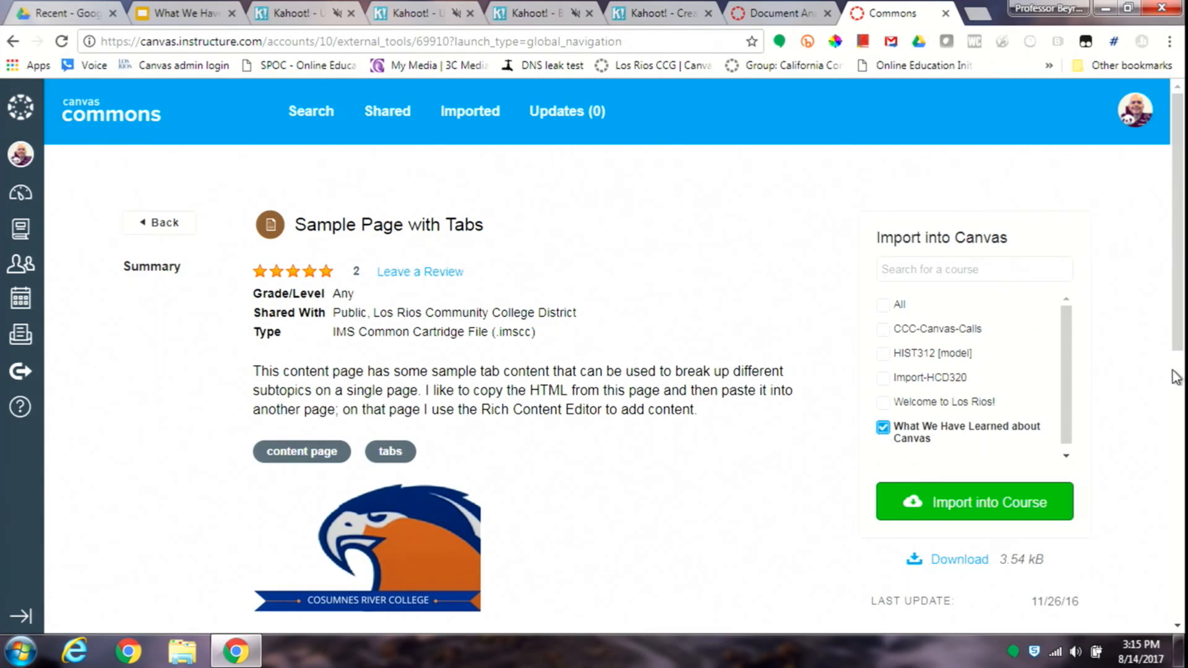
click(996, 500)
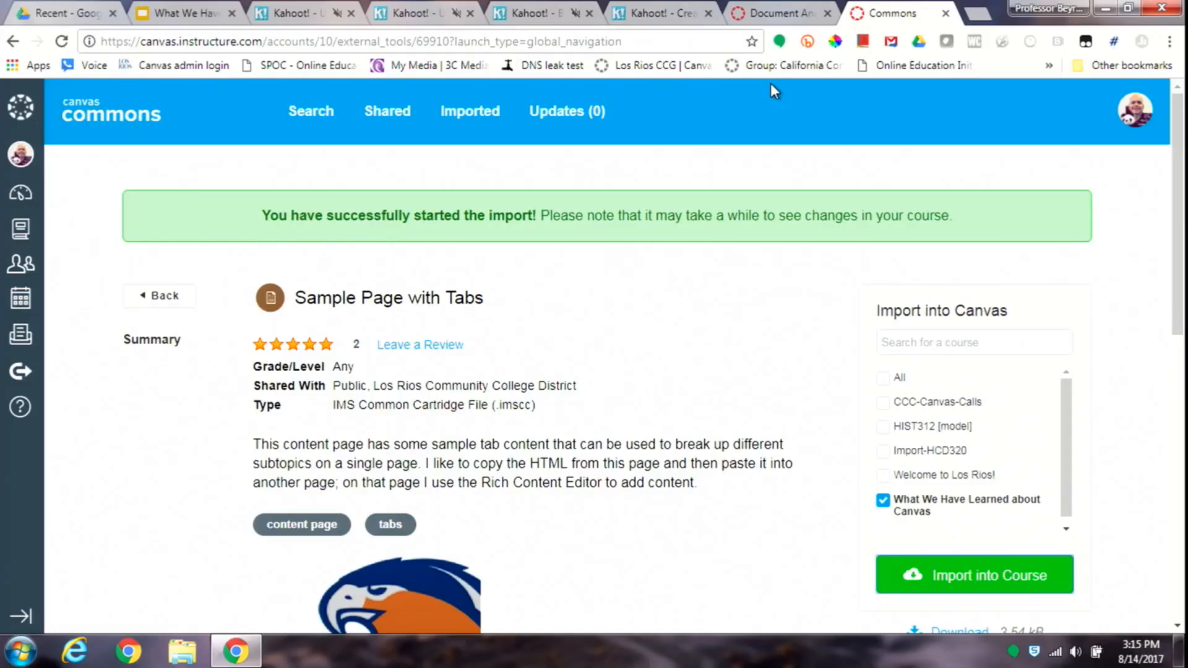
- Open Sample Page with Tabs from the course's full page list and view the contents of Tab Two and Tab Three
click(772, 13)
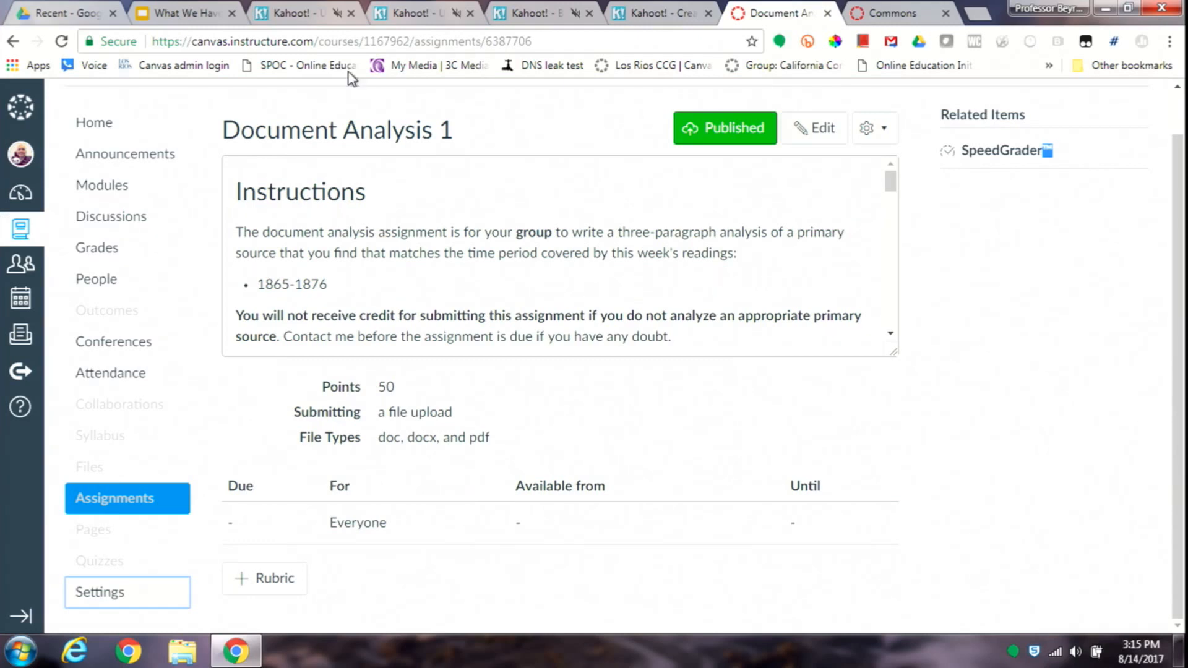
click(107, 531)
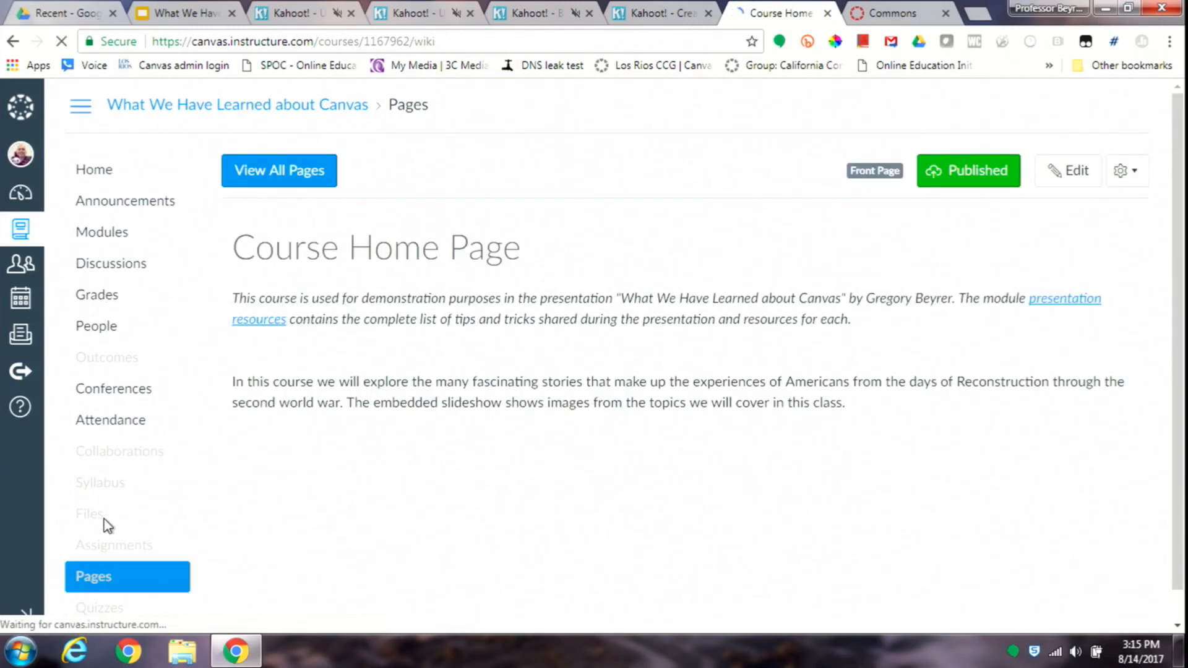
click(298, 191)
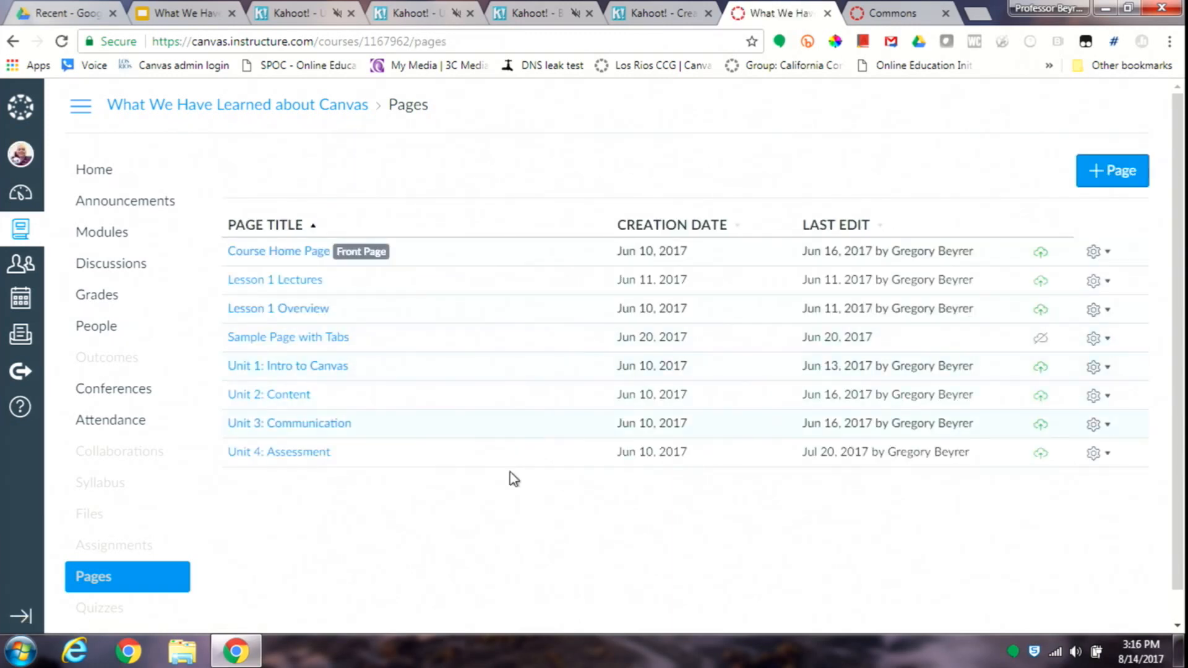
click(340, 342)
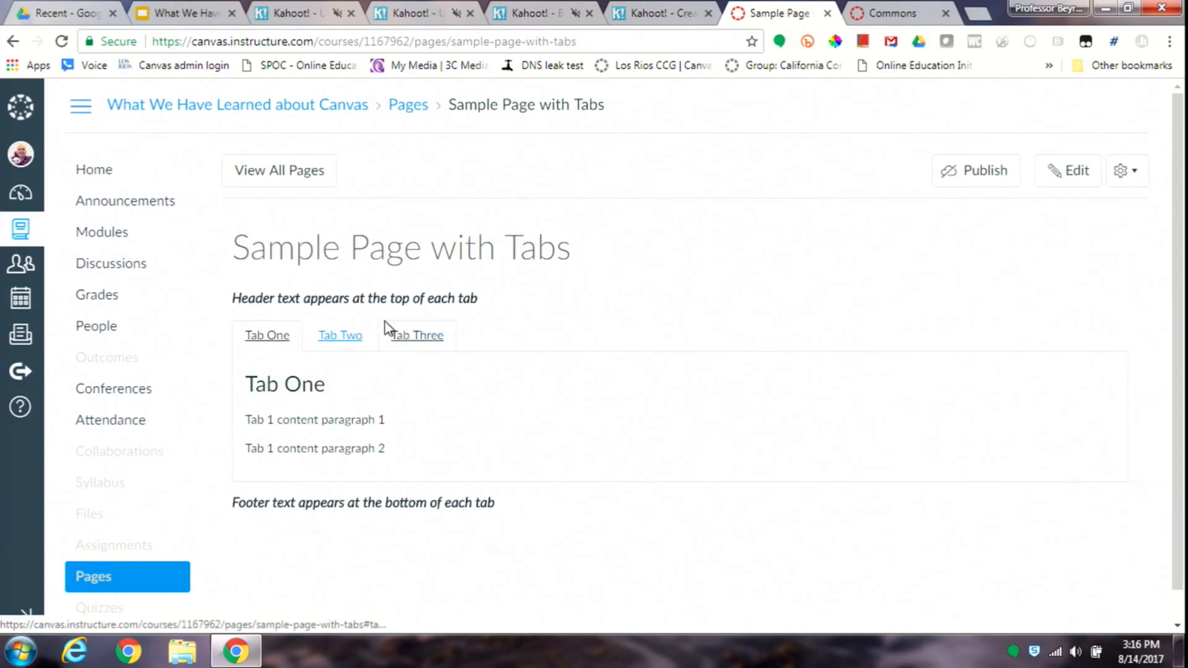
click(353, 334)
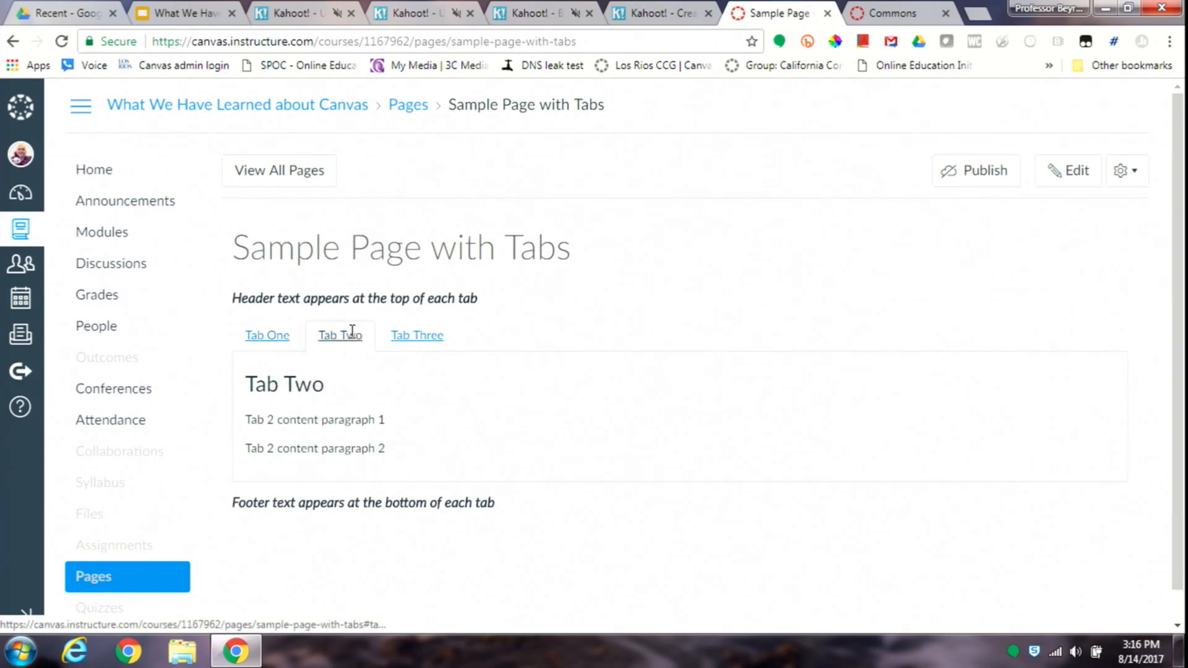
click(407, 337)
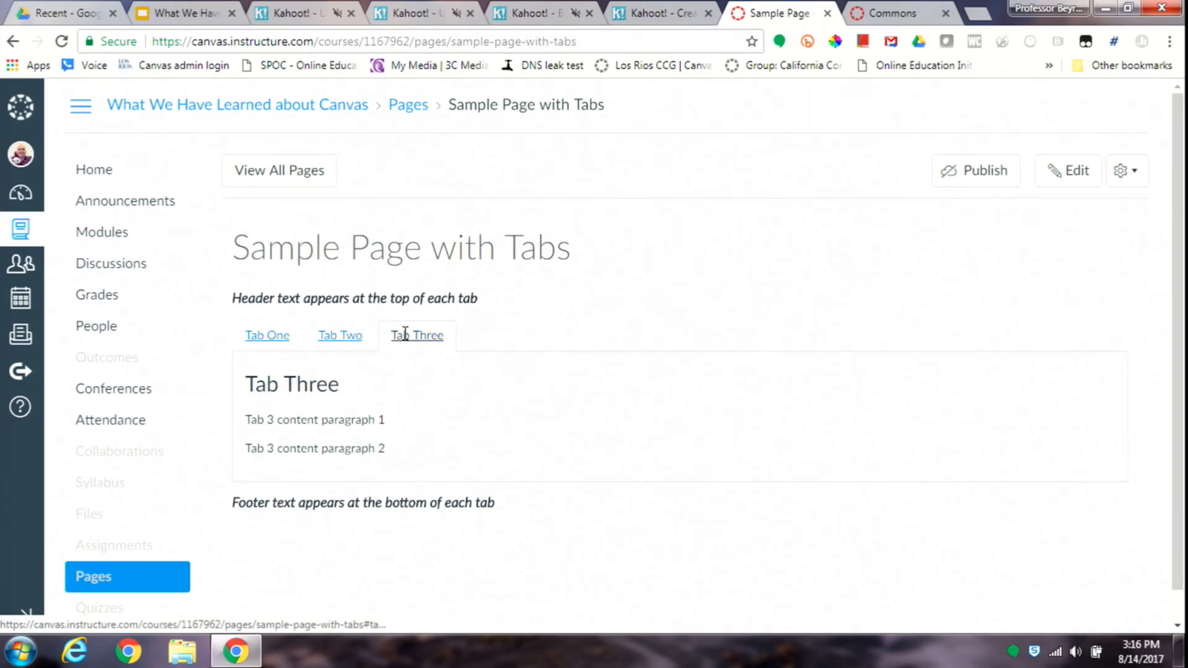
- Edit Sample Page with Tabs as HTML and select all of its source code
click(1080, 177)
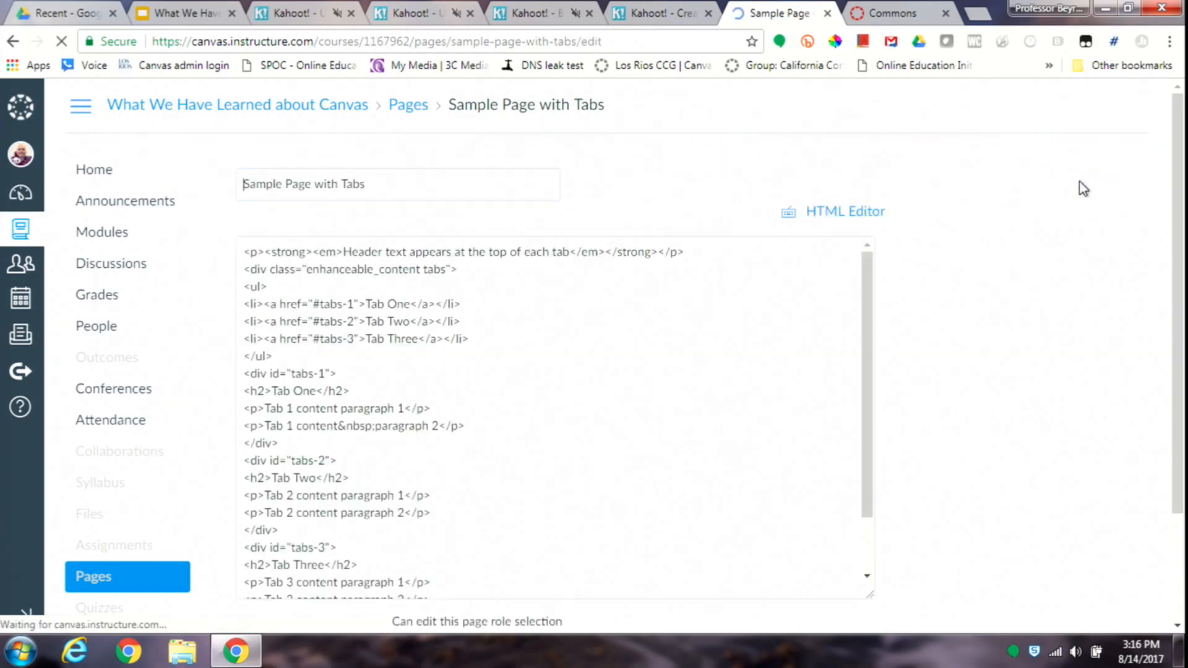
click(849, 215)
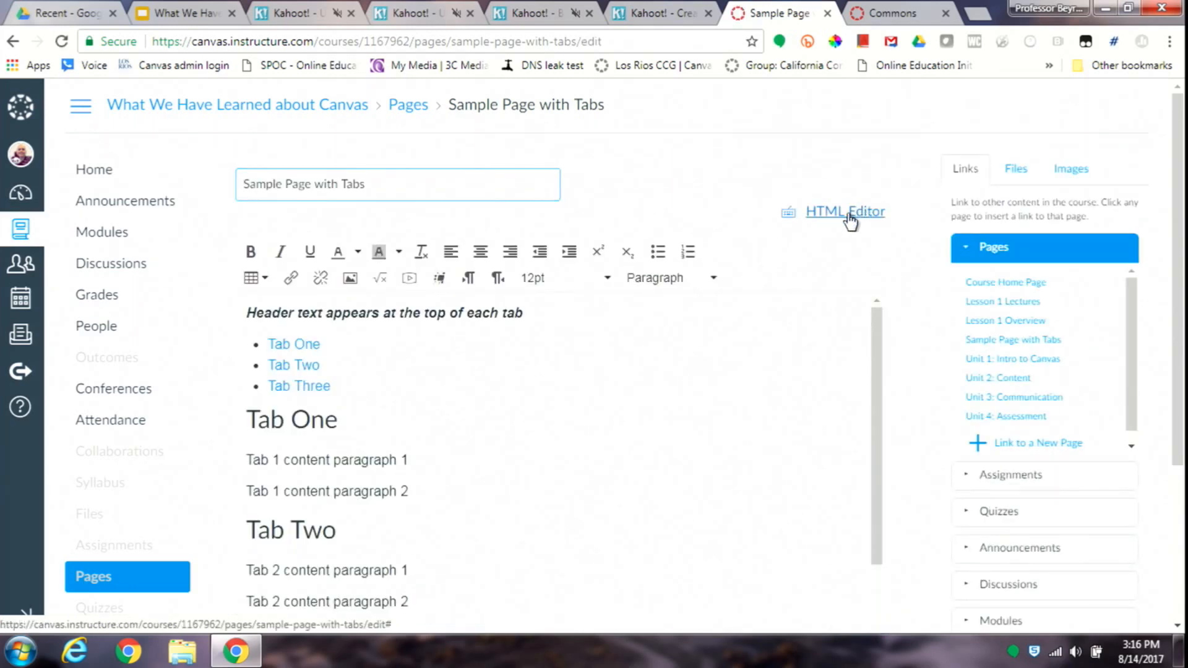
click(558, 385)
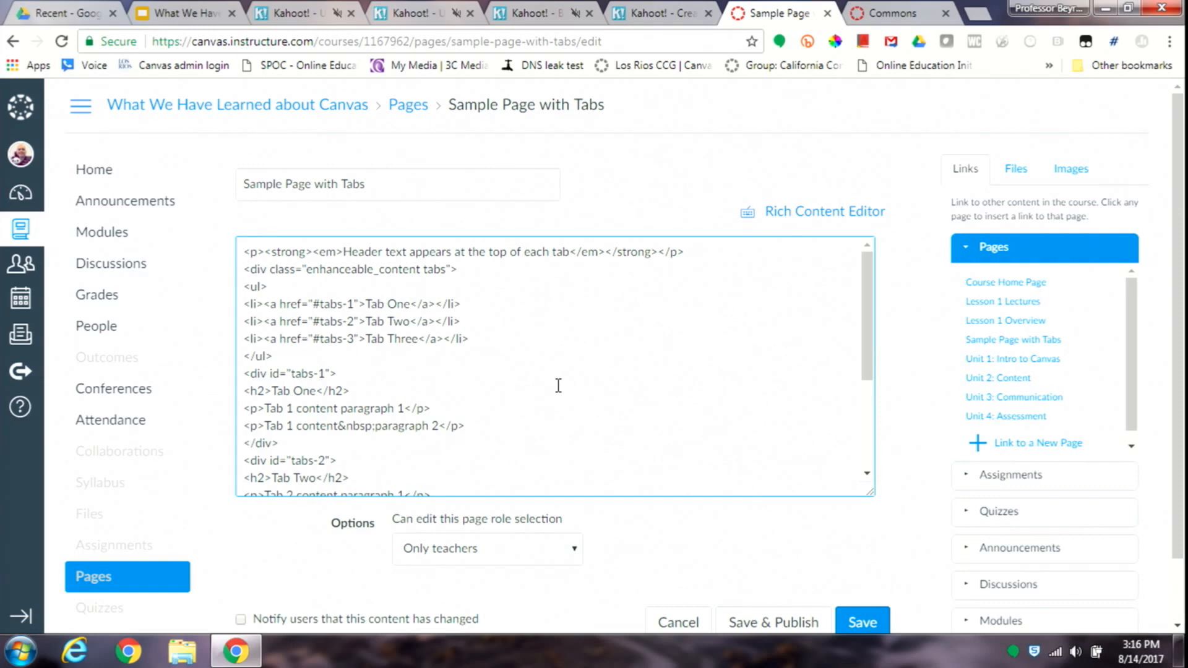
key(ctrl+a)
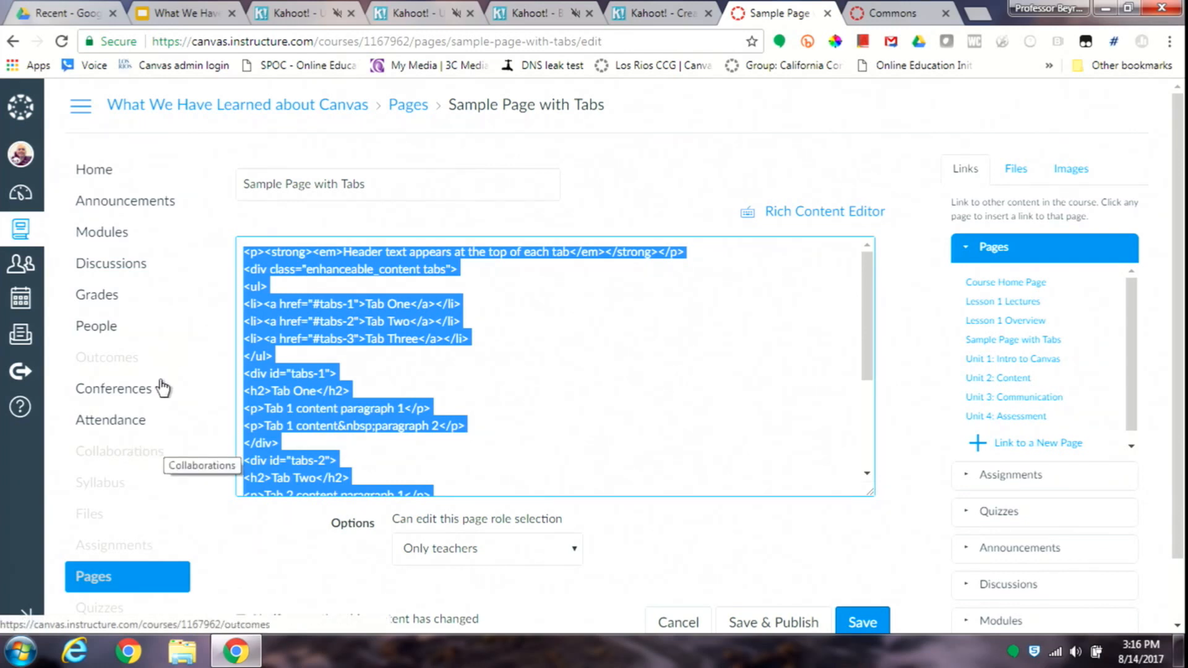
- Open the Document Analysis 1 assignment from the course's assignments and edit its description as HTML
click(117, 545)
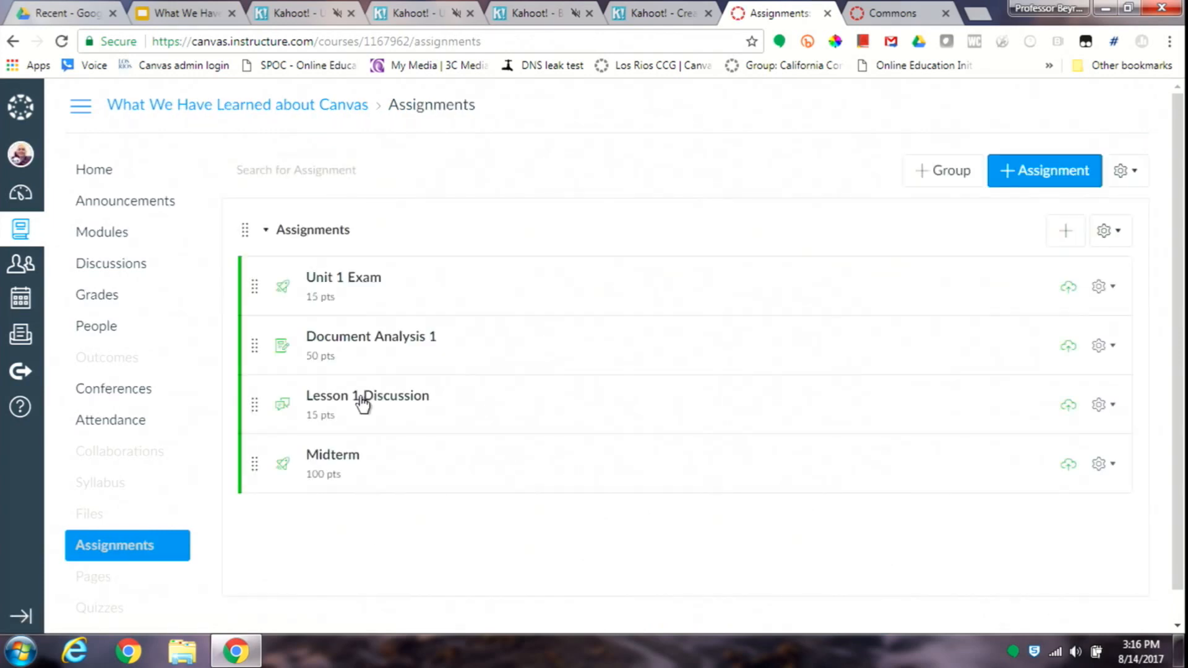
click(384, 341)
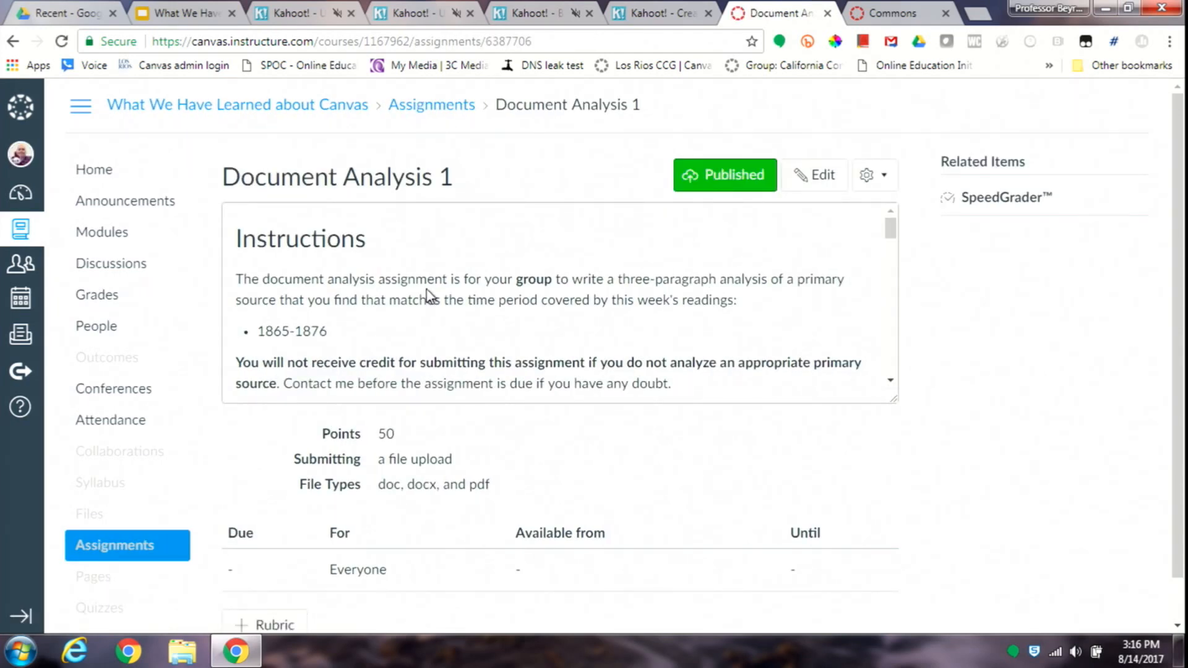
click(831, 173)
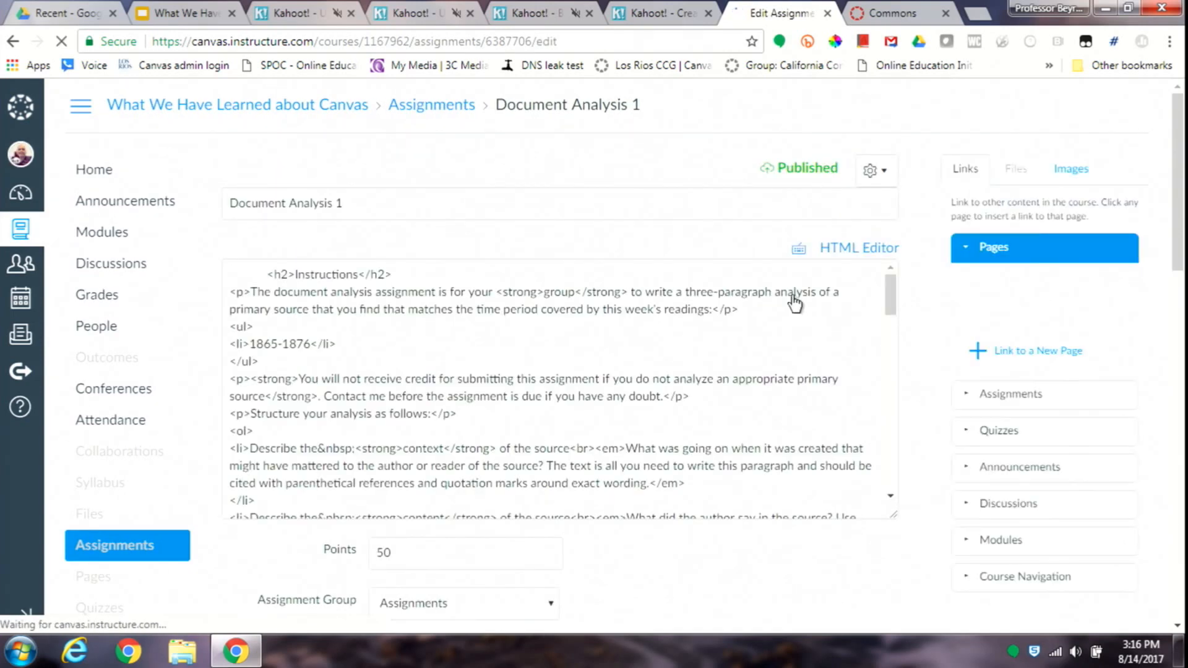
click(853, 254)
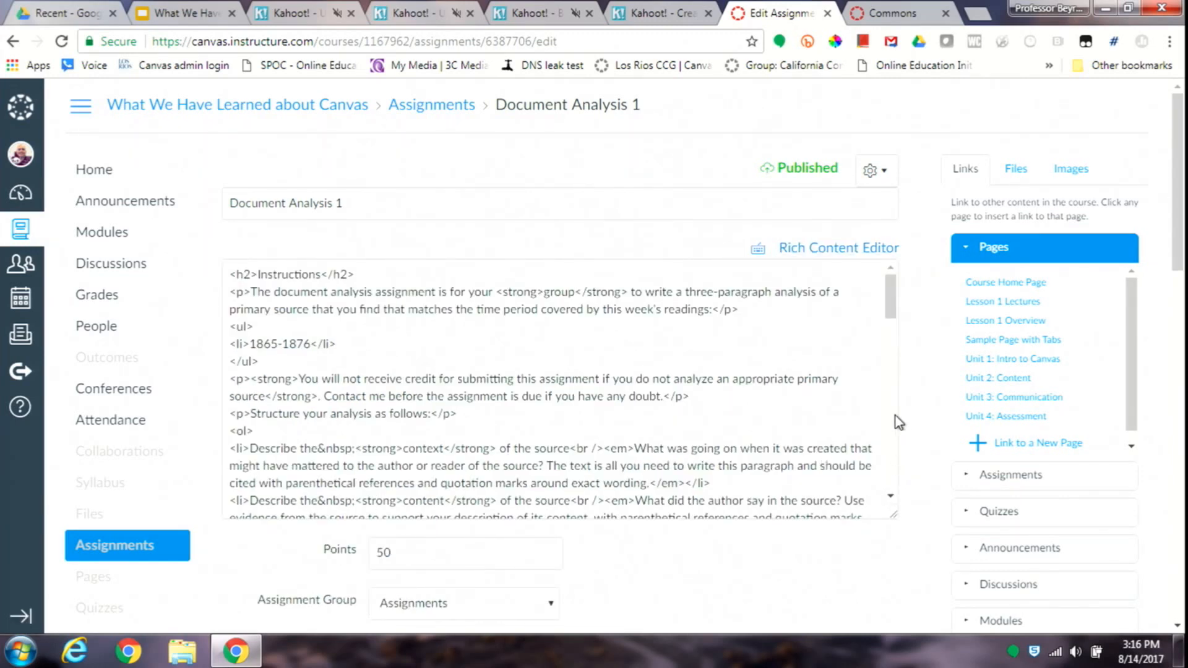
- Add blank lines above the Instructions heading and paste the copied tabs code at the start of the description
drag(890, 317, 860, 295)
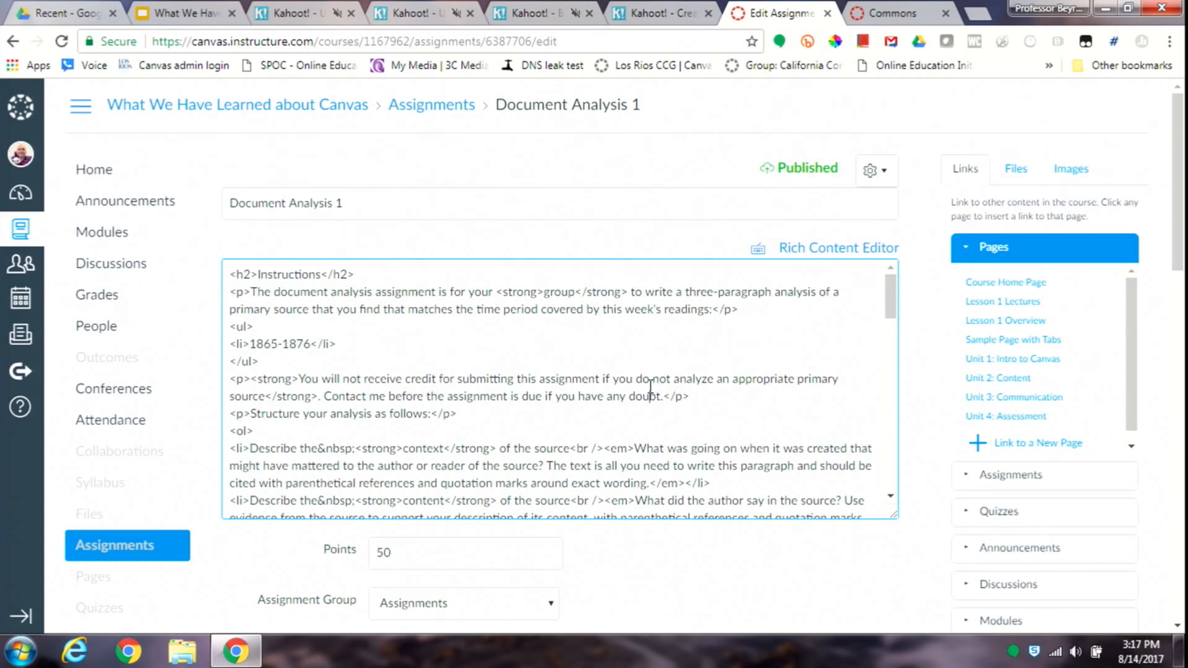
key(Up)
key(Up)
key(Up)
key(Home)
key(Return)
key(Return)
key(Return)
key(Return)
key(Return)
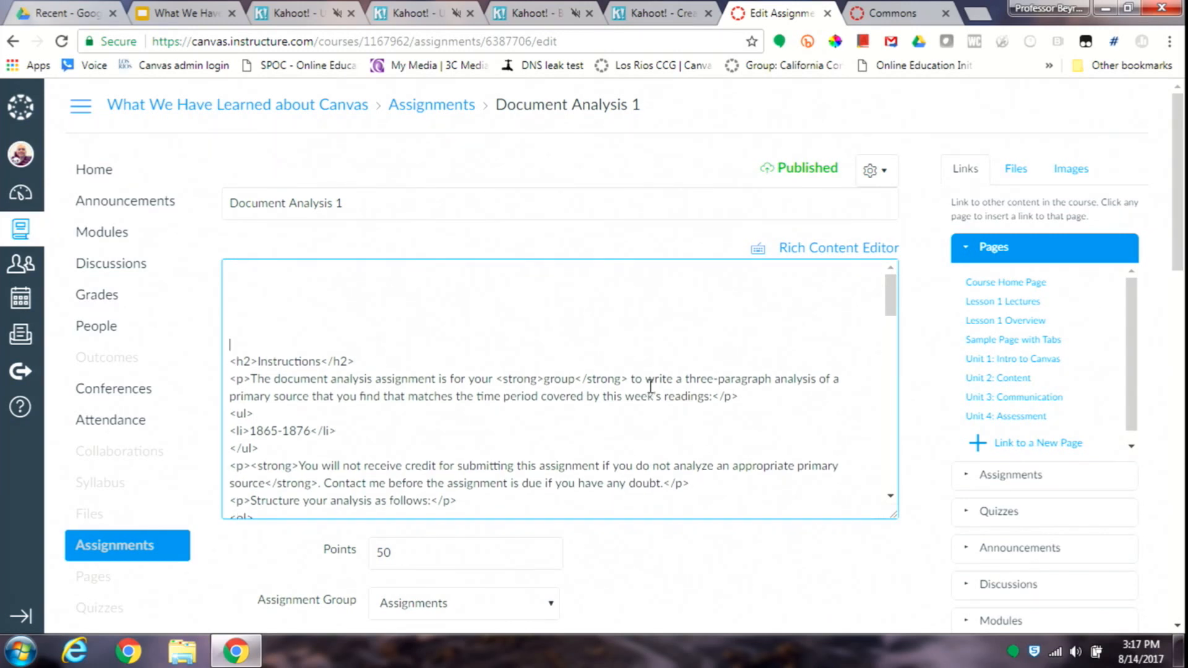
key(Up)
key(Up)
key(Up)
key(Up)
key(ctrl+v)
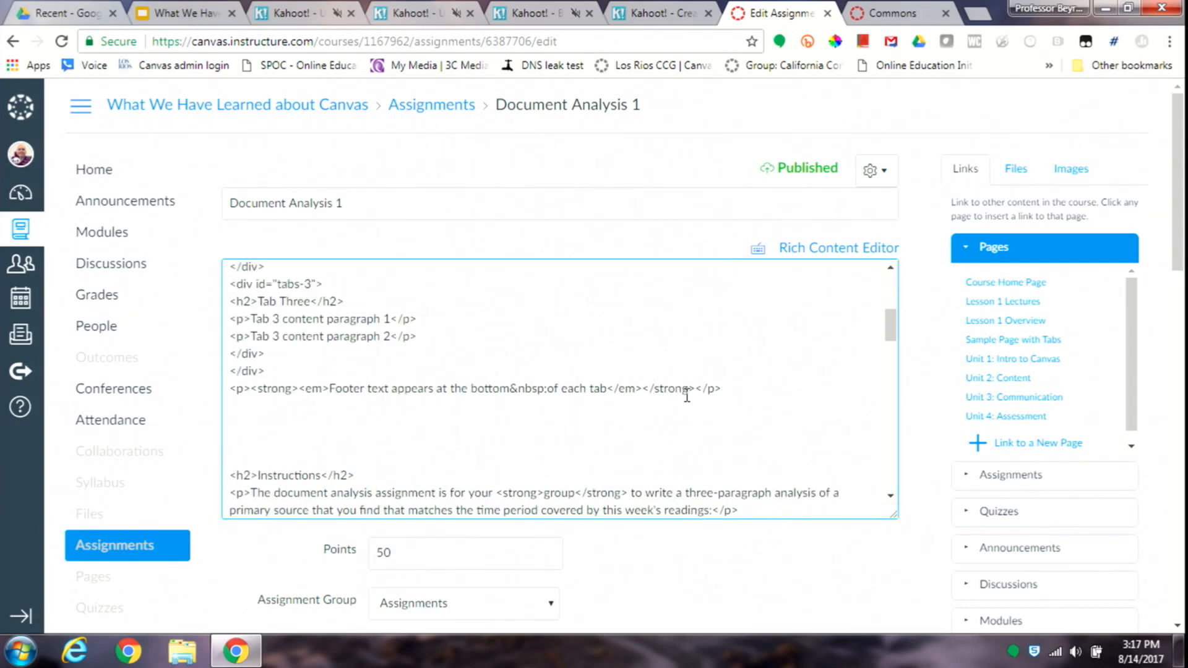
- Replace the first tab's label, Tab One, with Instructions in the list of tab links
right_click(890, 299)
click(893, 285)
scroll(893, 285, up, 4)
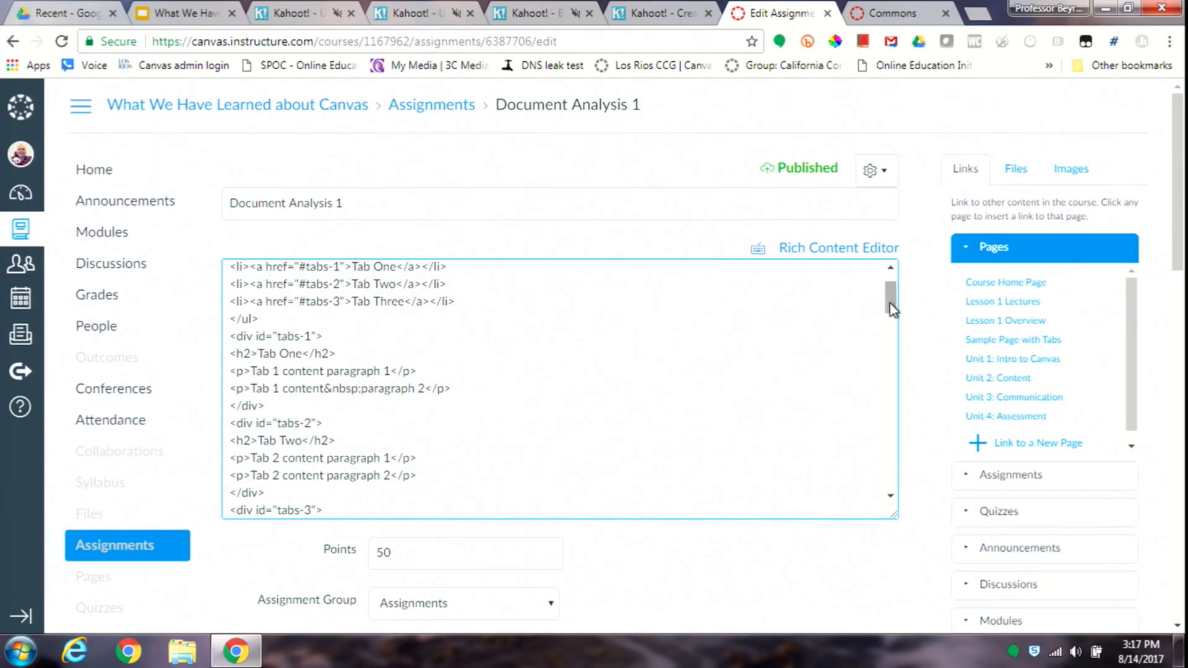
drag(891, 307, 896, 289)
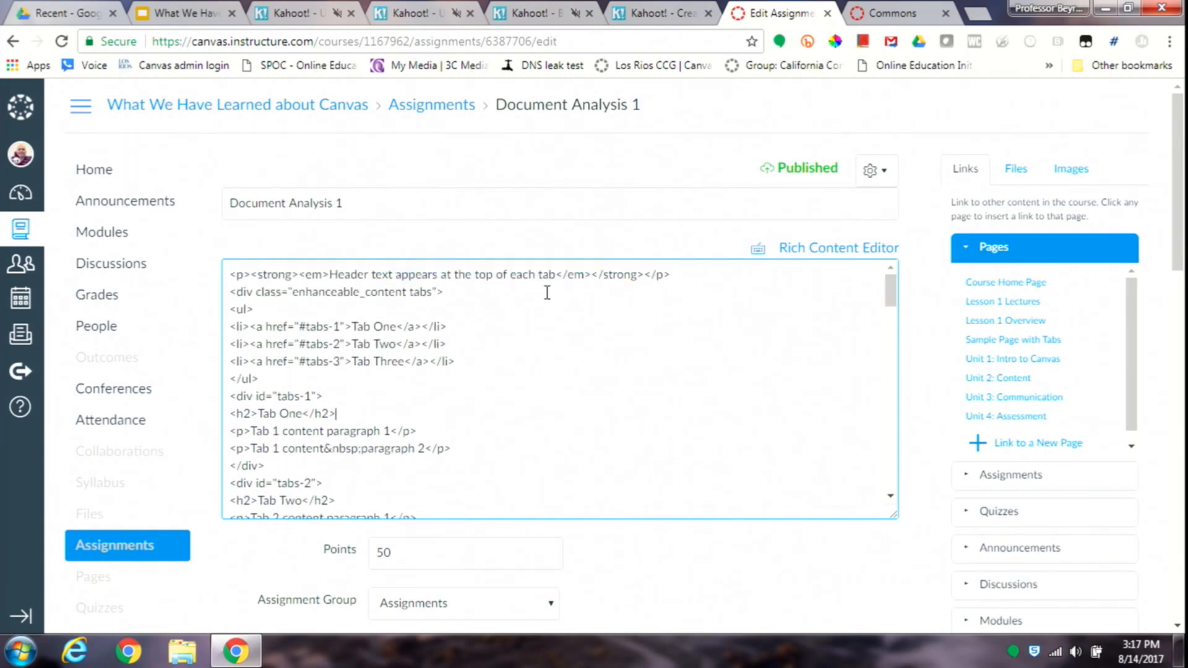
click(491, 273)
double_click(366, 327)
drag(365, 327, 375, 326)
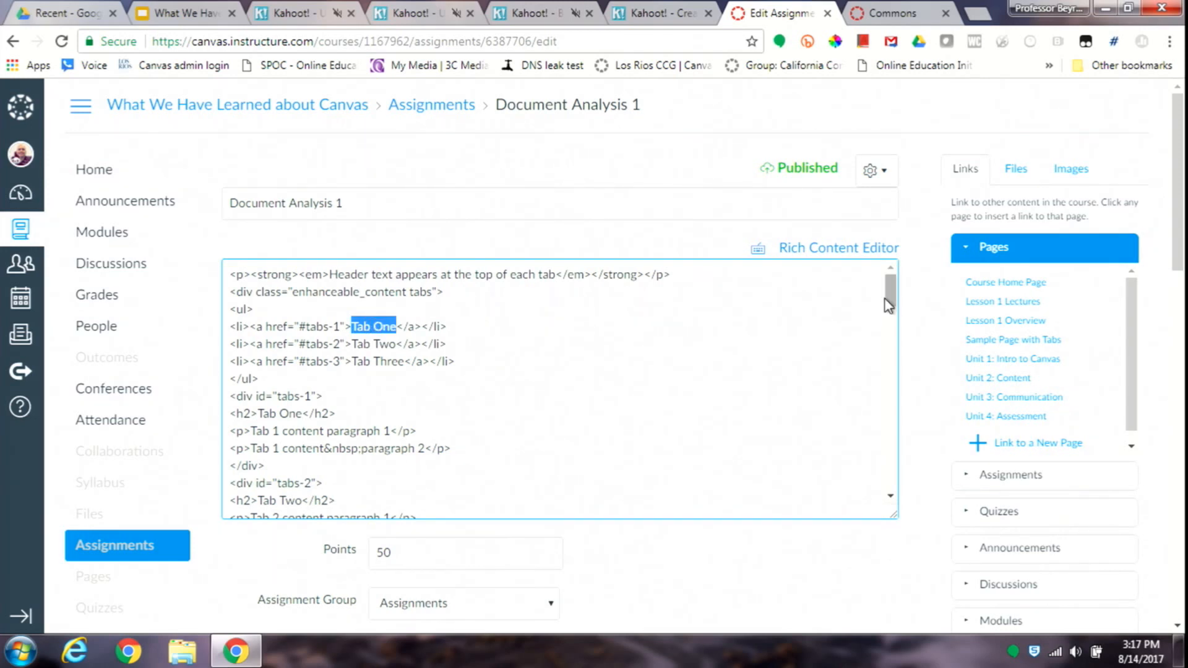
mouse_move(890, 303)
mouse_down()
mouse_move(930, 477)
mouse_move(896, 287)
mouse_up()
text(Insttruct)
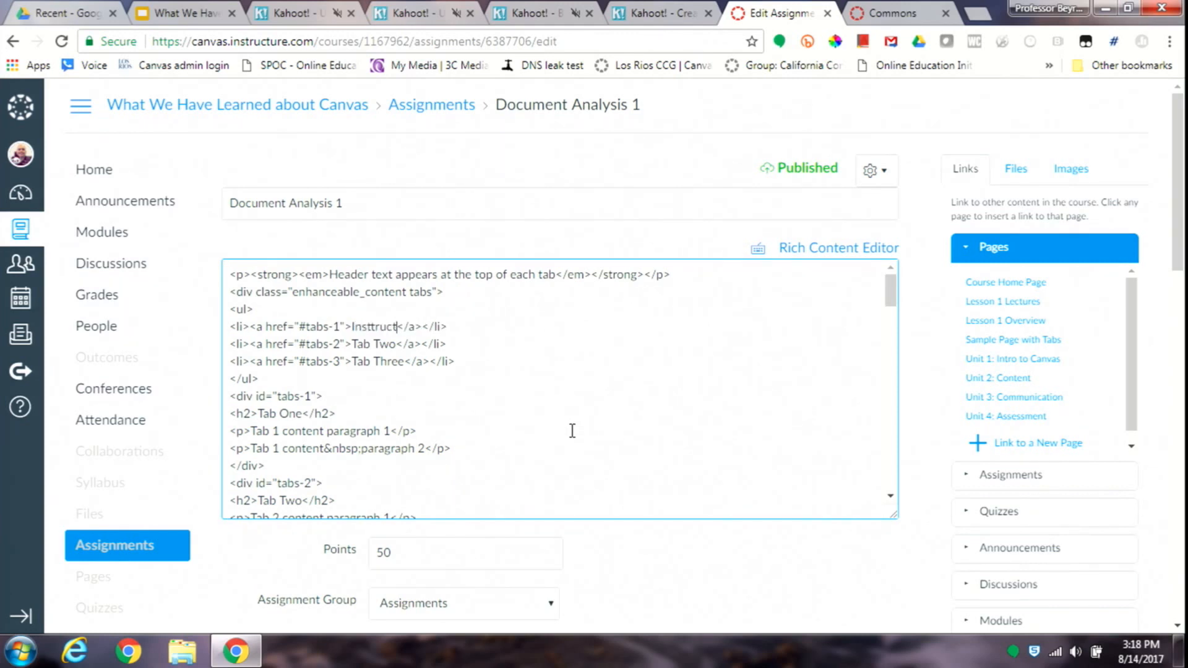
key(BackSpace)
key(BackSpace)
key(BackSpace)
key(BackSpace)
key(BackSpace)
click(558, 429)
text(ri)
key(BackSpace)
key(BackSpace)
key(BackSpace)
click(374, 328)
text(ructions)
- Replace the second tab's label, Tab Two, with Resources in the list of tab links
key(Left)
key(Left)
key(Left)
key(Left)
key(shift+Left)
key(shift+Left)
key(shift+Left)
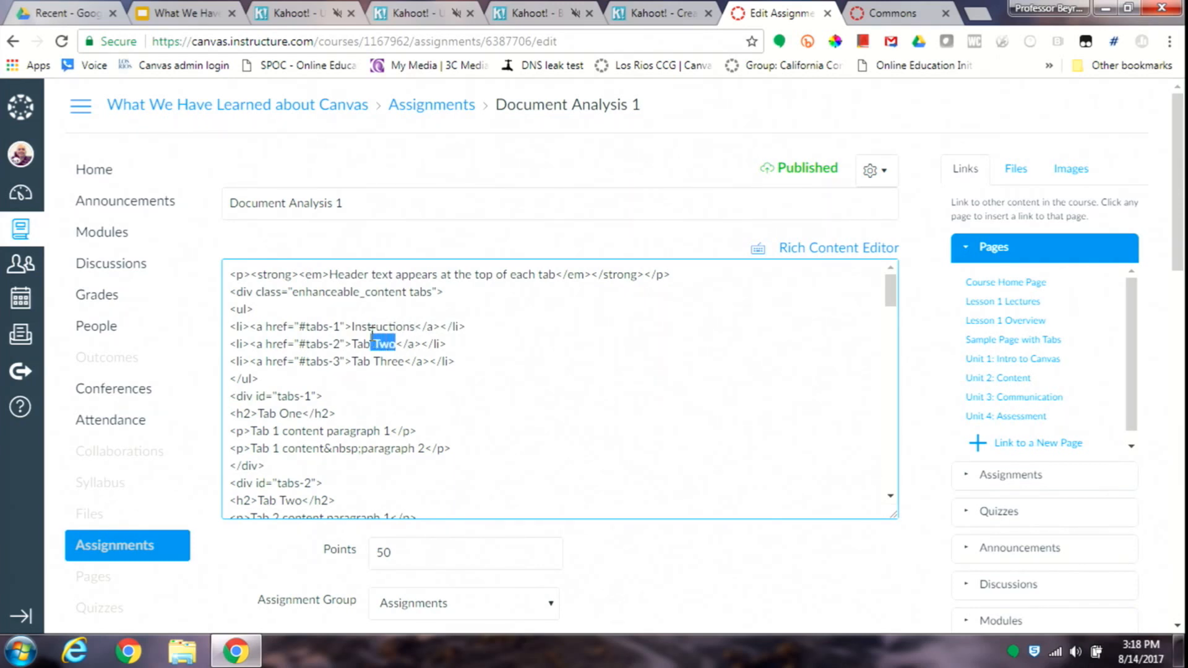
key(shift+Left)
key(shift+Left)
key(shift+Left)
key(shift+Left)
text(r)
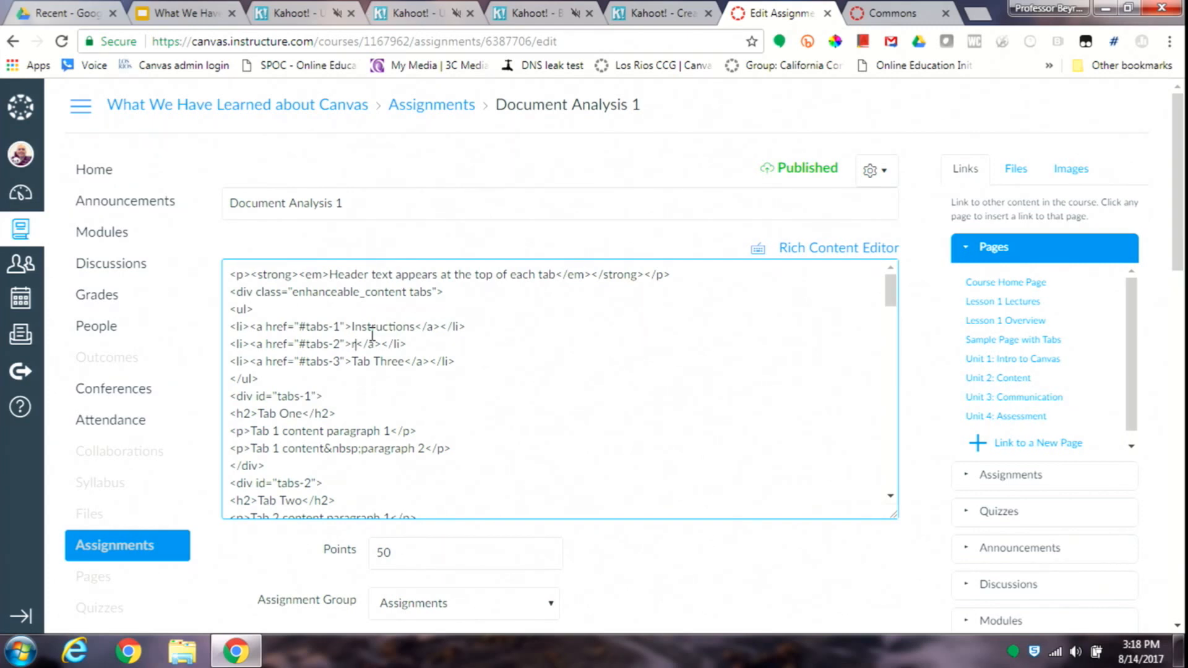
key(BackSpace)
text(Resources)
- Replace the third tab's label, Tab Three, with Template in the list of tab links
key(shift+Left)
key(shift+Left)
key(shift+Left)
key(shift+Left)
key(shift+Left)
key(shift+Left)
key(shift+Left)
key(shift+Left)
key(shift+Left)
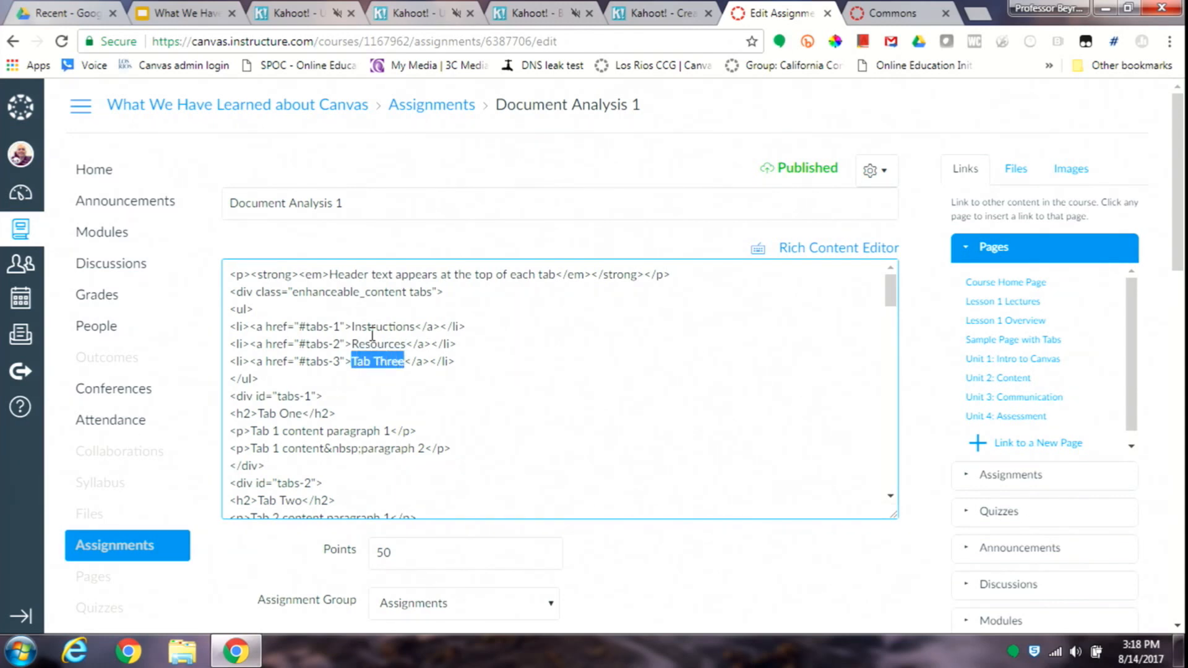
text(Sample and TEm)
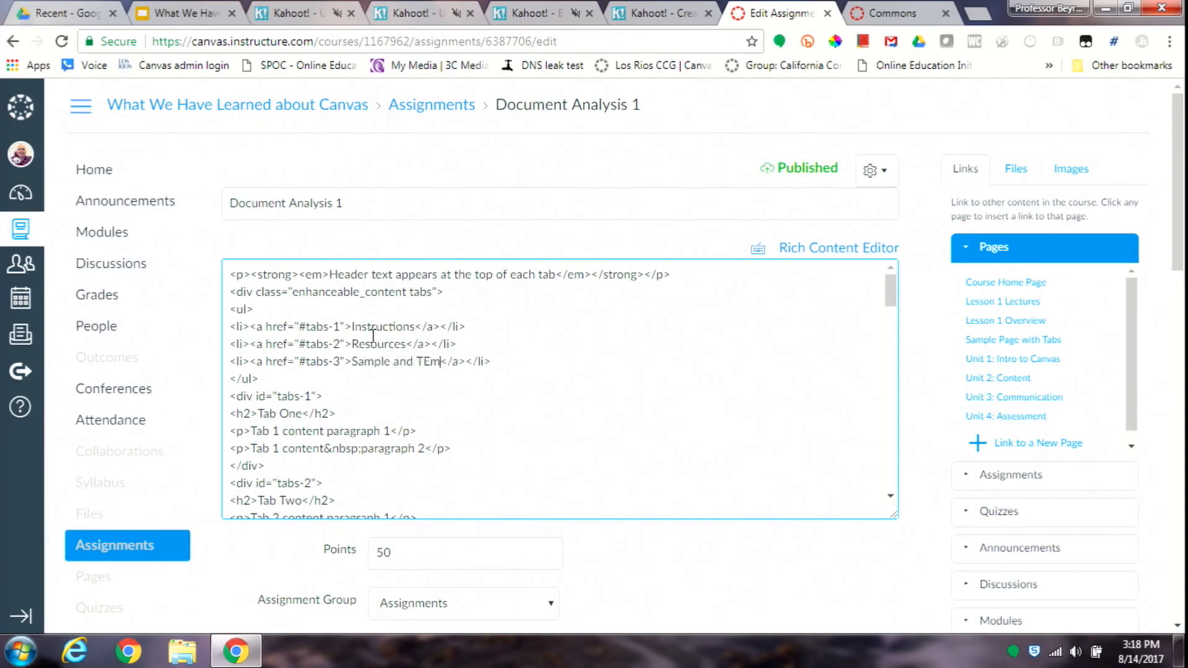
key(BackSpace)
key(BackSpace)
key(BackSpace)
key(BackSpace)
key(BackSpace)
key(BackSpace)
key(BackSpace)
key(BackSpace)
key(BackSpace)
key(BackSpace)
key(BackSpace)
key(BackSpace)
key(BackSpace)
key(BackSpace)
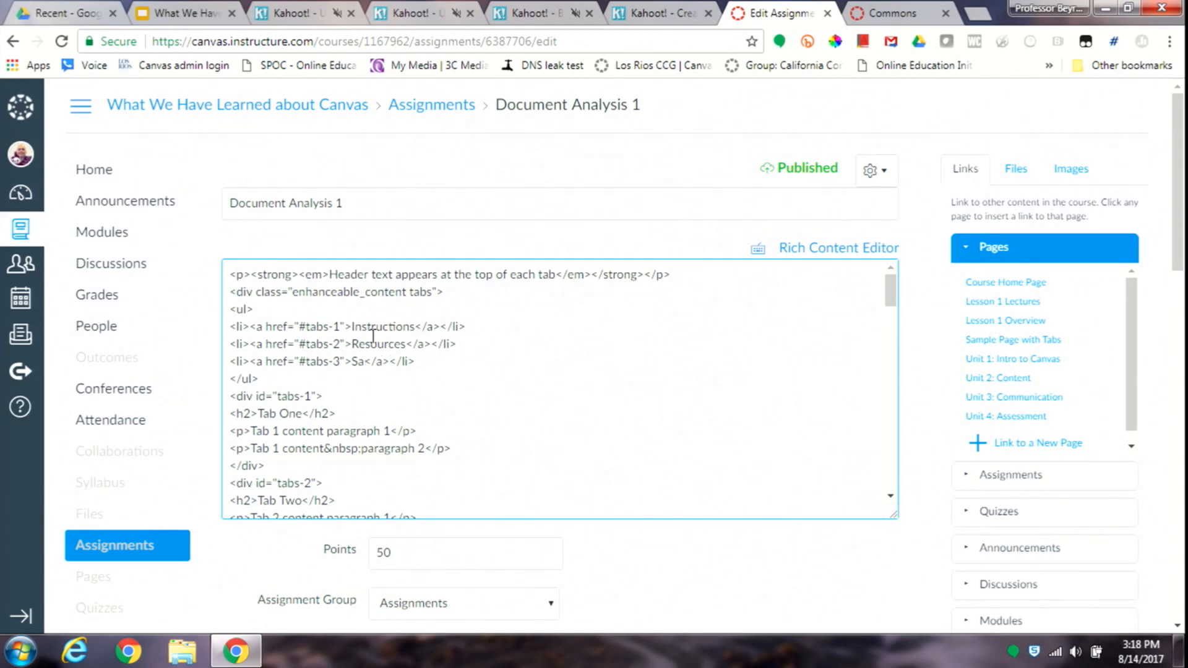
text(T)
shift+click(373, 336)
key(Right)
text(emplate)
- Change the h2 heading inside the tabs-1 section to Instructions
click(307, 410)
key(shift+Left)
key(shift+Left)
key(shift+Left)
key(shift+Left)
key(shift+Left)
key(shift+Left)
key(shift+Left)
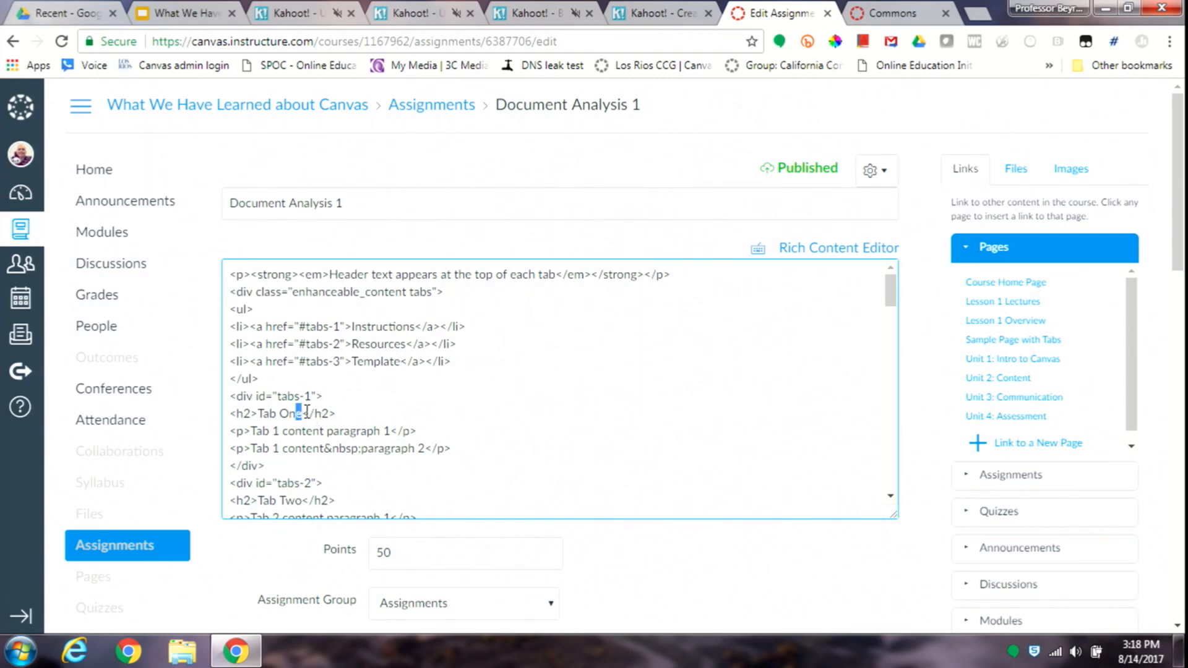
text(Instructions)
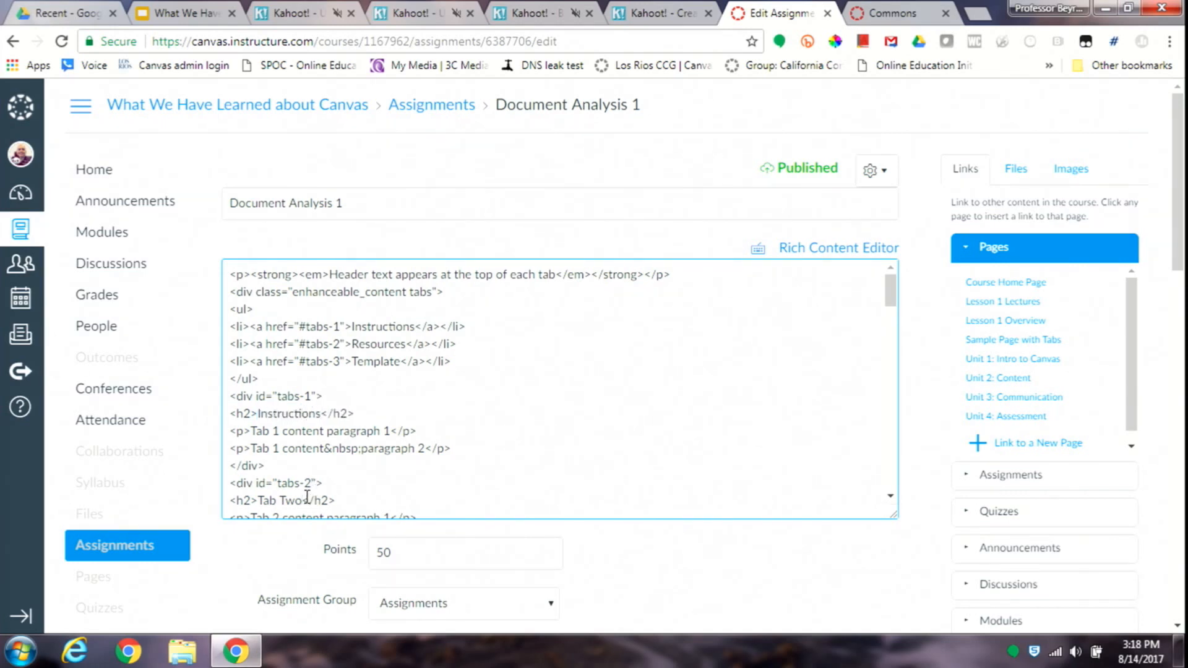
- Change the h2 heading inside the tabs-2 section to Resources
key(shift+Left)
key(shift+Left)
key(shift+Left)
key(shift+Left)
key(shift+Left)
key(shift+Left)
key(shift+Left)
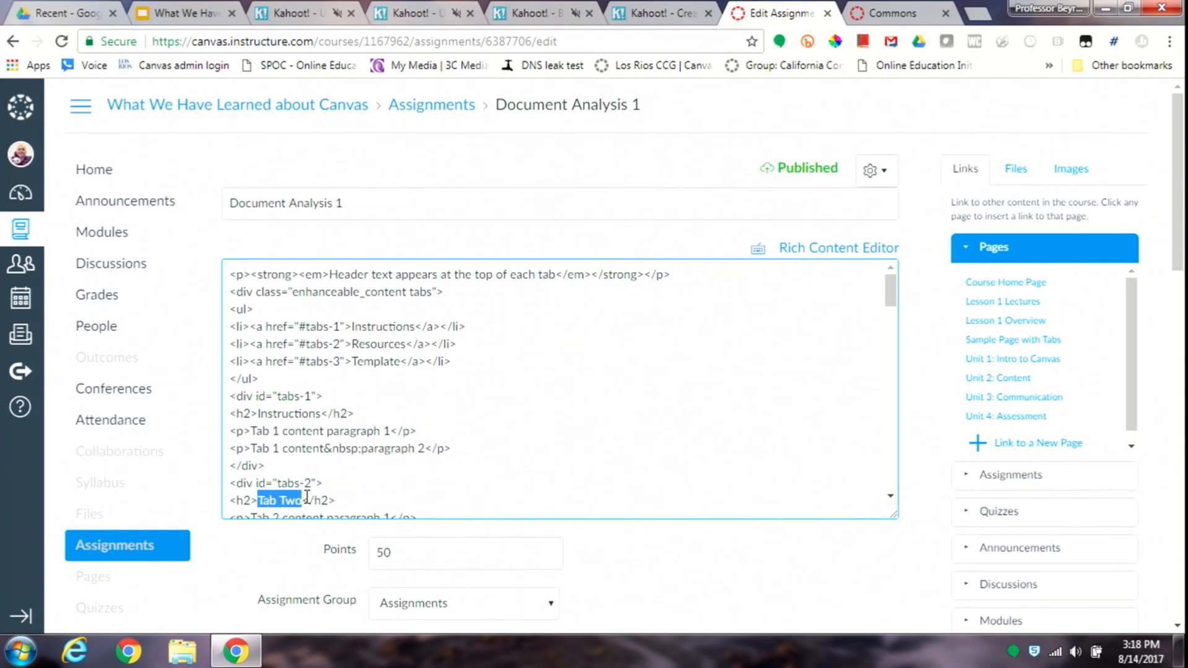
text(Resou)
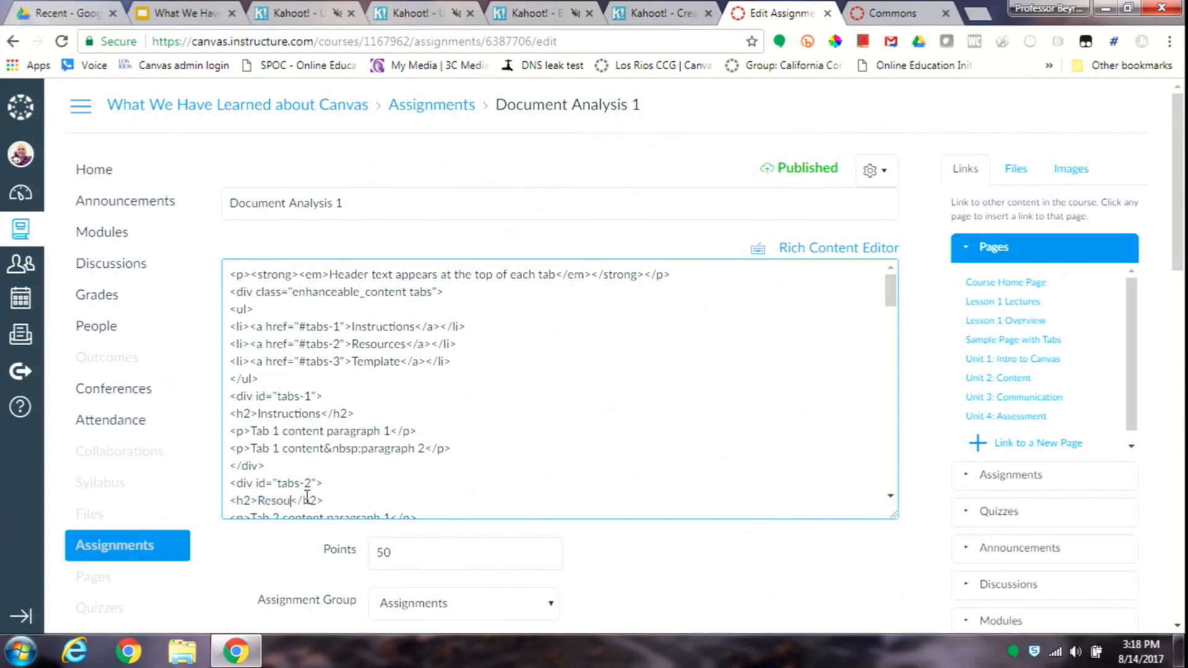
text(rces)
- Change the h2 heading inside the tabs-3 section to "Tempalte"
key(Down)
key(Down)
key(Down)
key(Down)
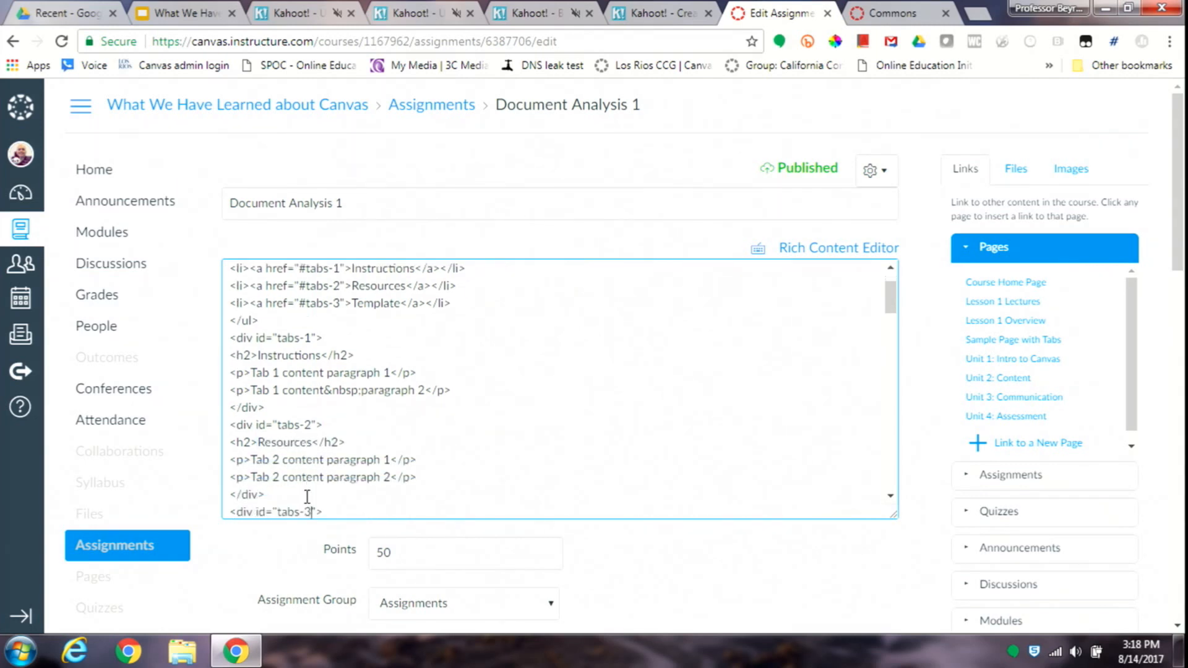
key(Down)
key(Down)
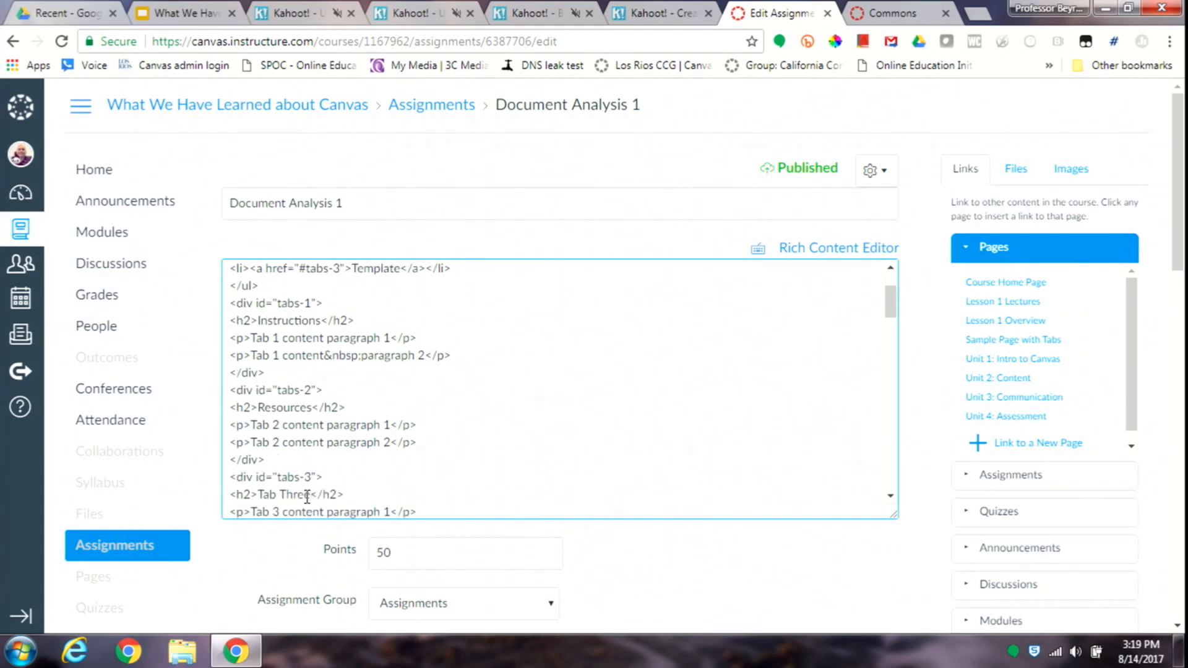
key(shift+Left)
key(shift+Left)
key(shift+Left)
key(shift+Left)
key(shift+Left)
key(shift+Left)
key(shift+Left)
key(shift+Left)
key(shift+Left)
text(Tempalte)
- Cut the original instructions text from below its Instructions heading down to the original Resources heading
key(Down)
key(Down)
key(Down)
key(Down)
key(Down)
key(Down)
key(Down)
key(ctrl+v)
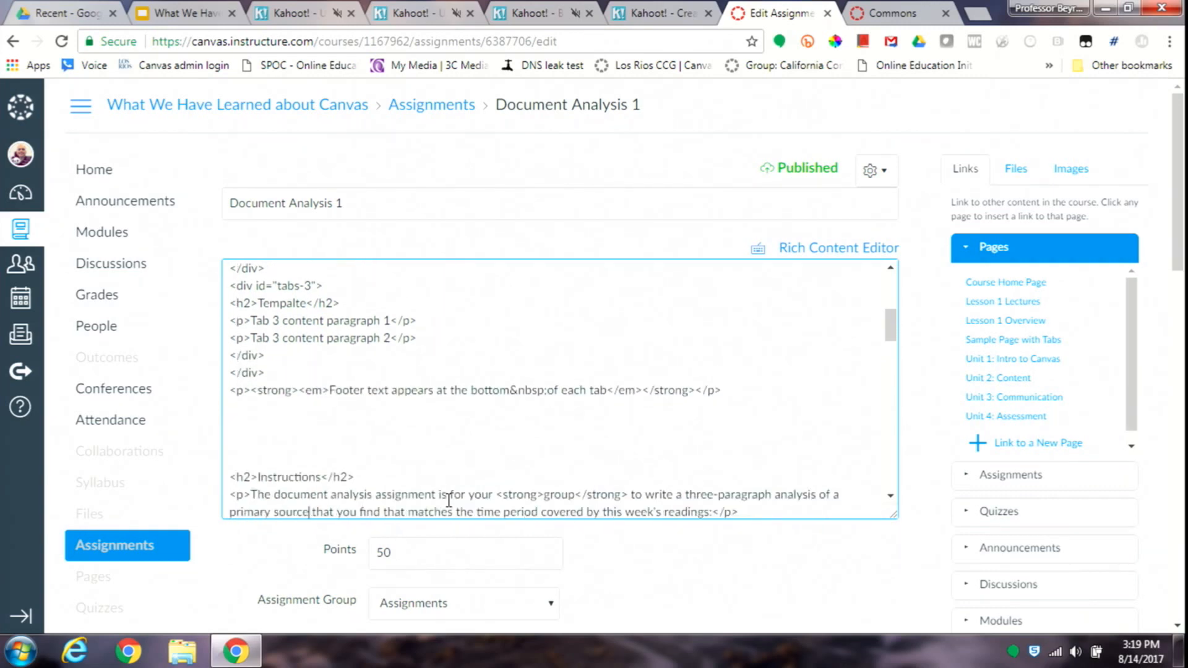
key(Left)
key(Left)
key(Left)
key(Left)
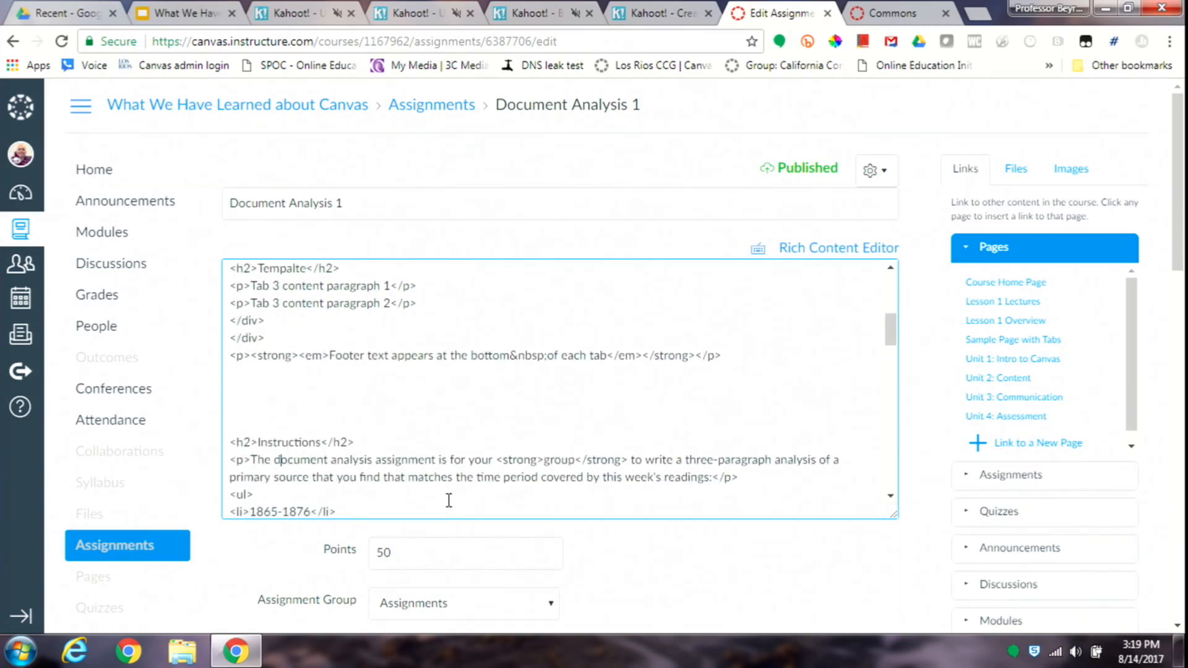
key(Left)
key(Left)
key(Left)
key(shift+Down)
key(shift+Down)
key(shift+Down)
key(shift+Down)
key(shift+Down)
key(shift+Down)
key(shift+Down)
key(shift+Down)
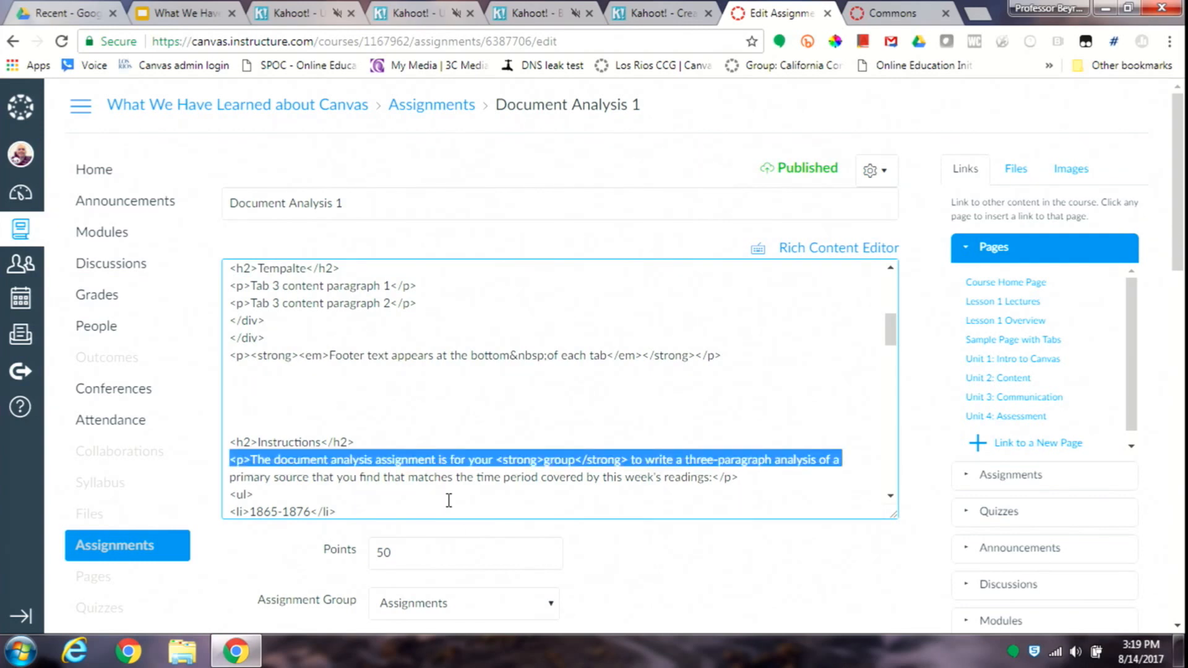
key(shift+Down)
key(shift+Down)
key(shift+Down)
key(shift+Down)
key(shift+Down)
key(shift+Down)
key(shift+Down)
key(shift+Down)
key(shift+Down)
key(shift+Down)
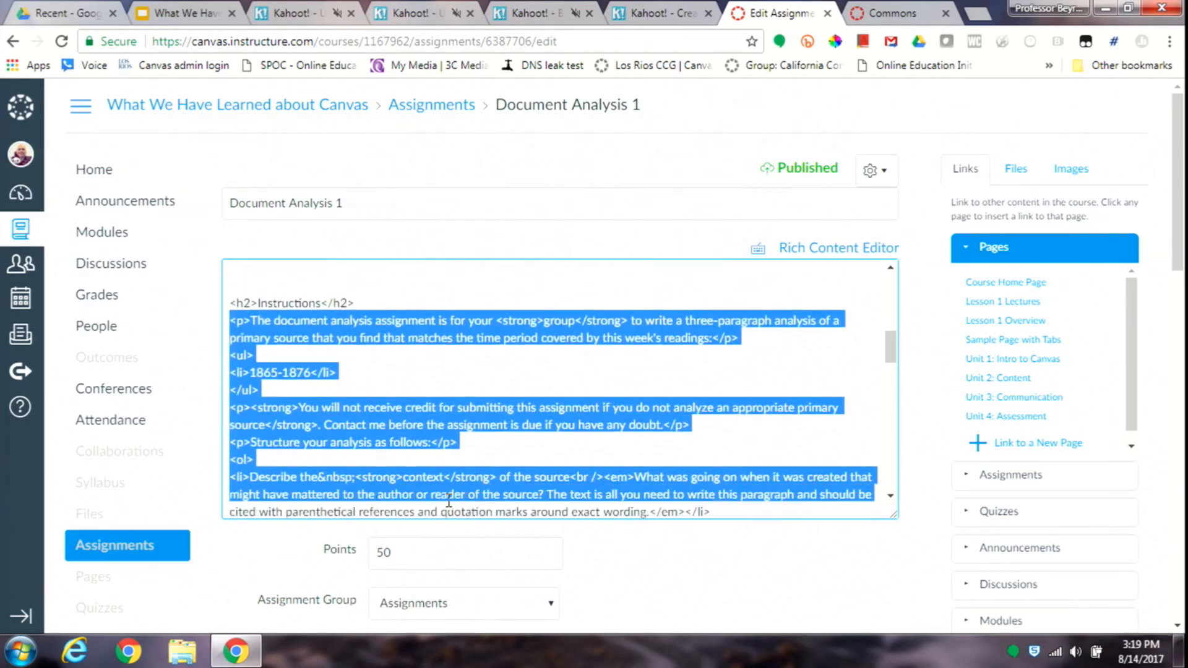
key(shift+Down)
key(shift+Down)
key(shift+Down)
key(shift+Down)
key(shift+Down)
key(shift+Down)
key(shift+Down)
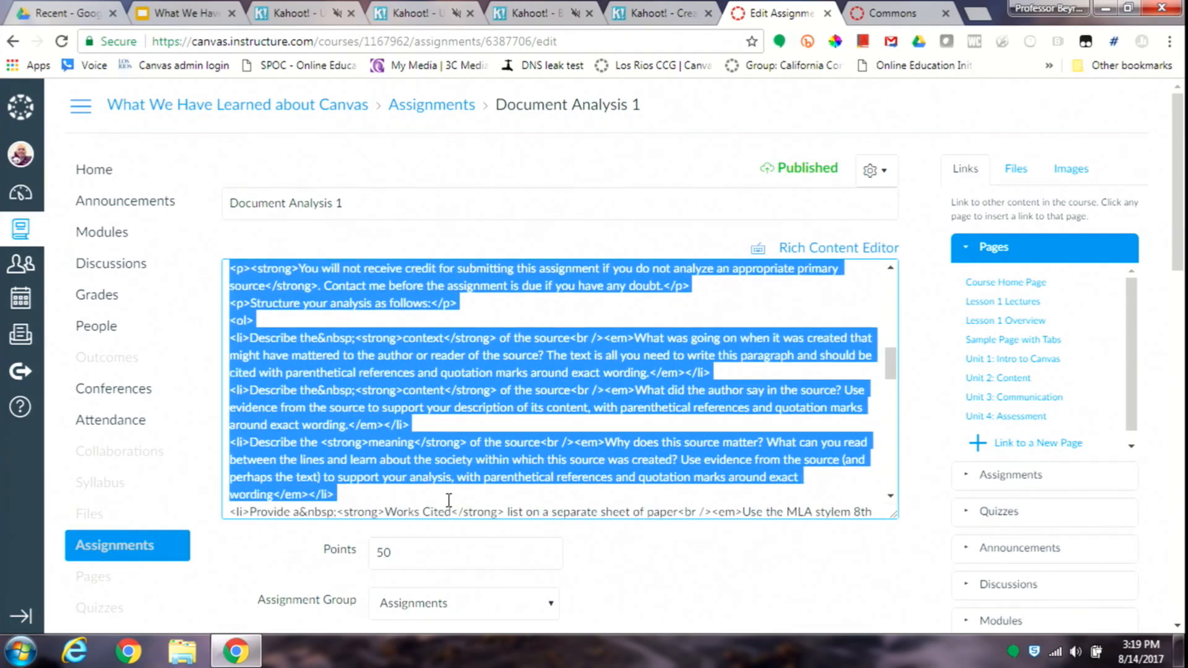
key(shift+Up)
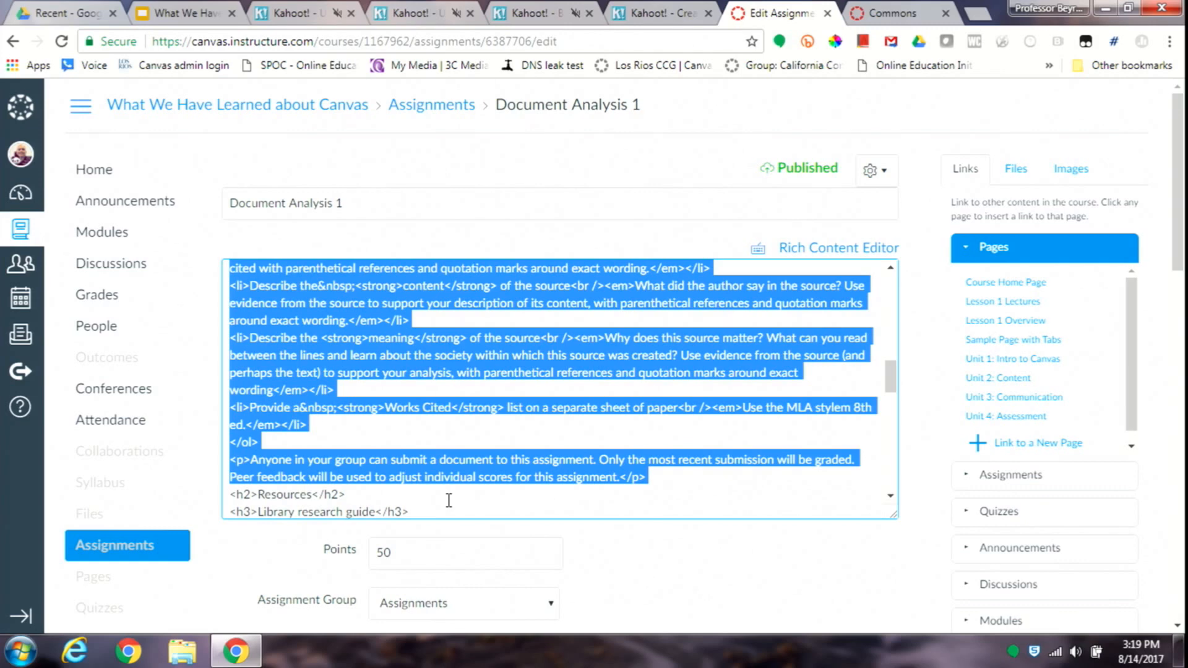
key(BackSpace)
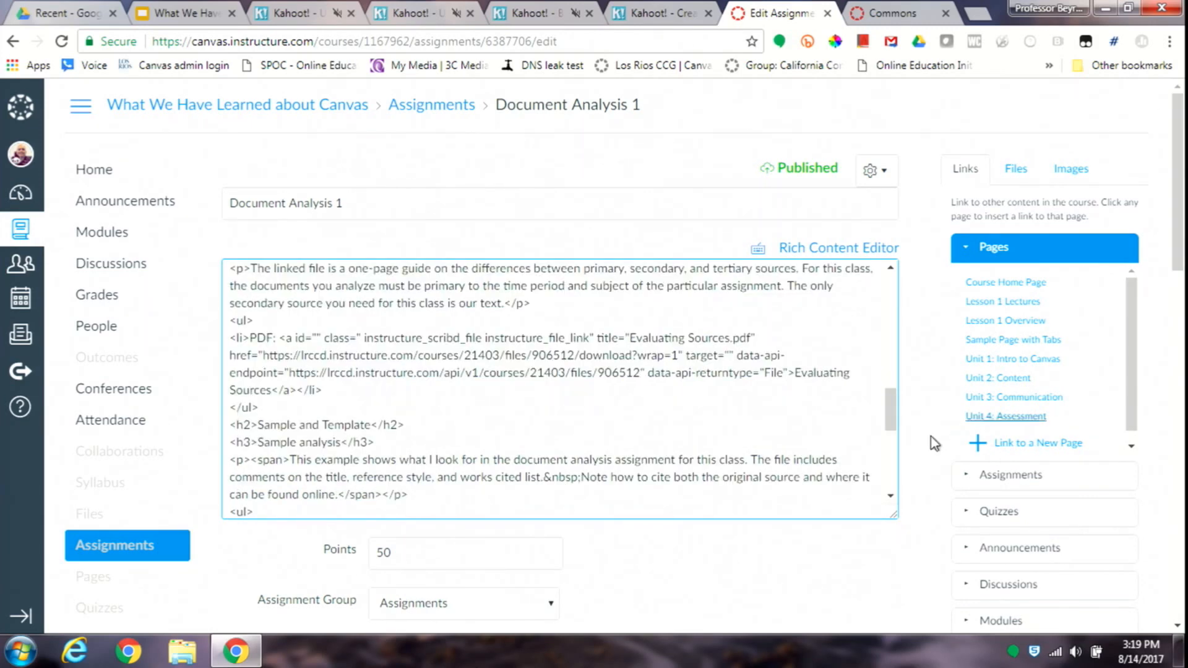
- Replace the two placeholder paragraphs in the tabs-1 section with the cut instructions text
scroll(896, 284, up, 2)
scroll(896, 284, up, 10)
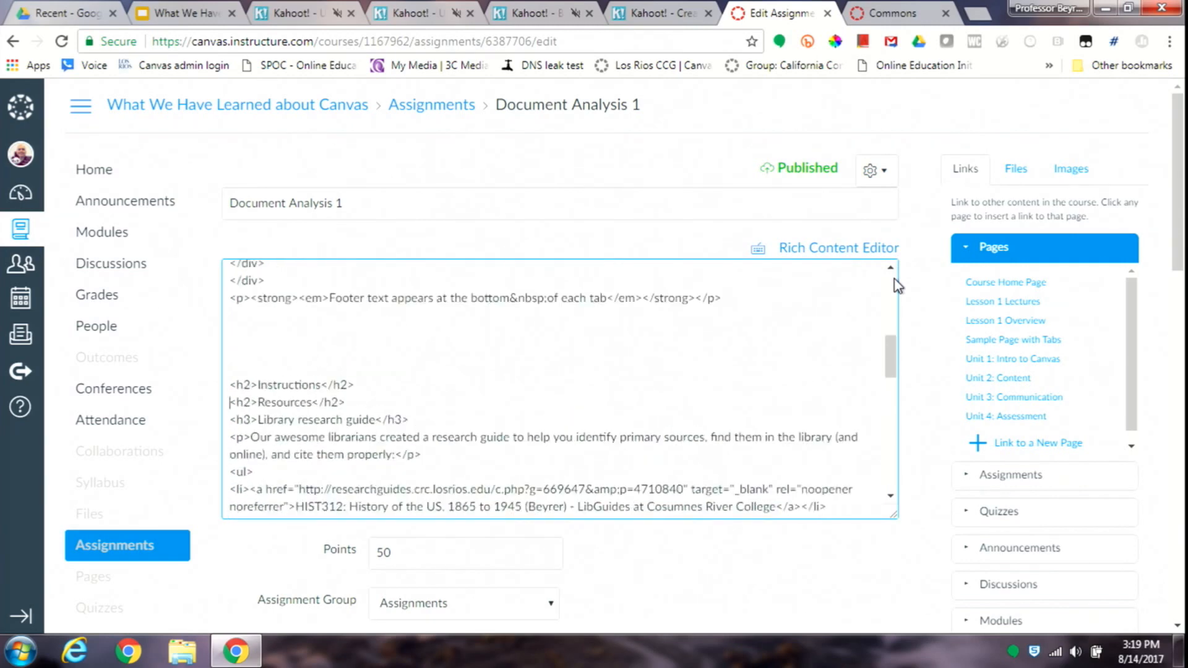
click(321, 379)
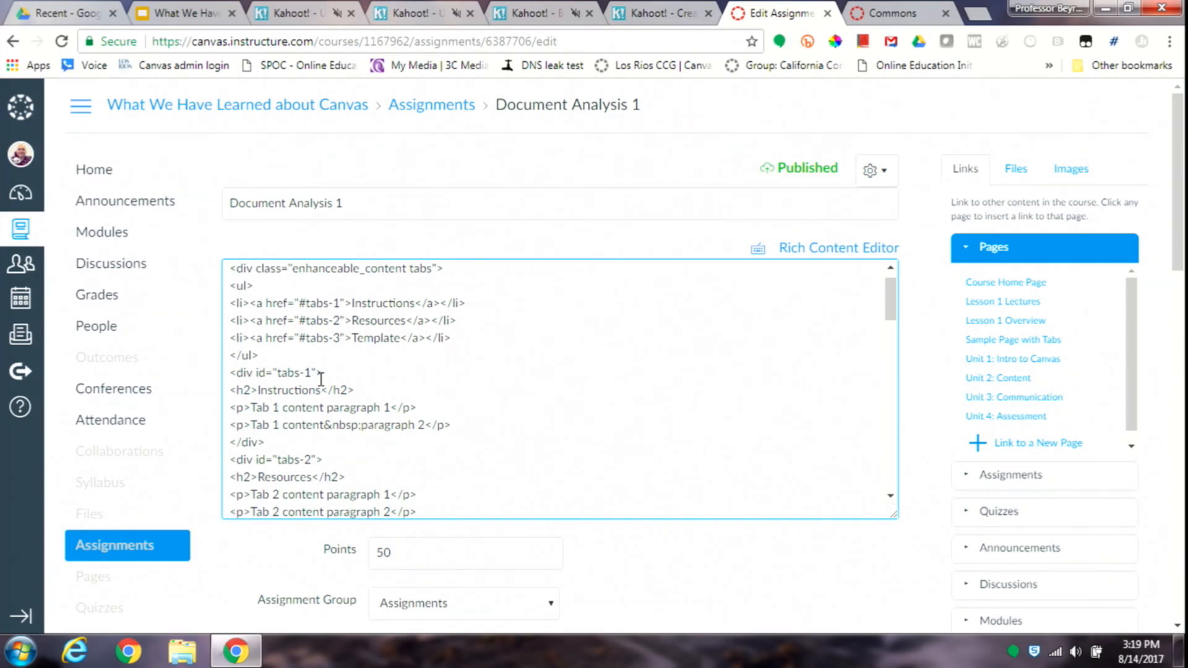
key(shift+Down)
key(shift+Down)
key(shift+Down)
key(shift+Up)
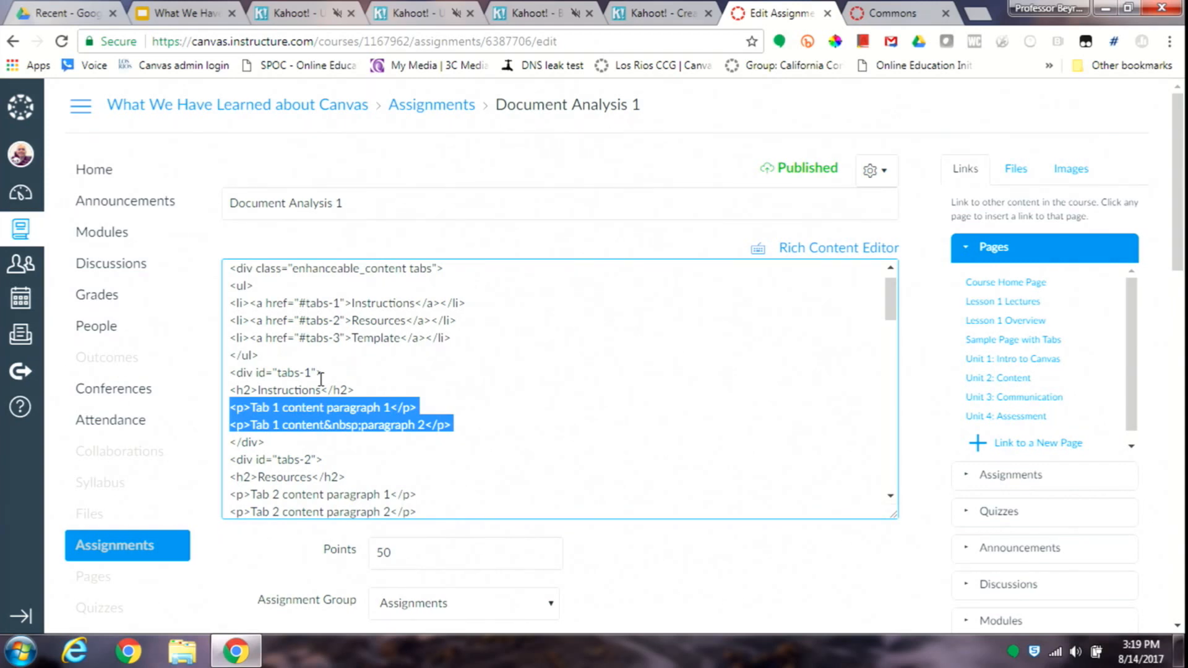
key(ctrl+v)
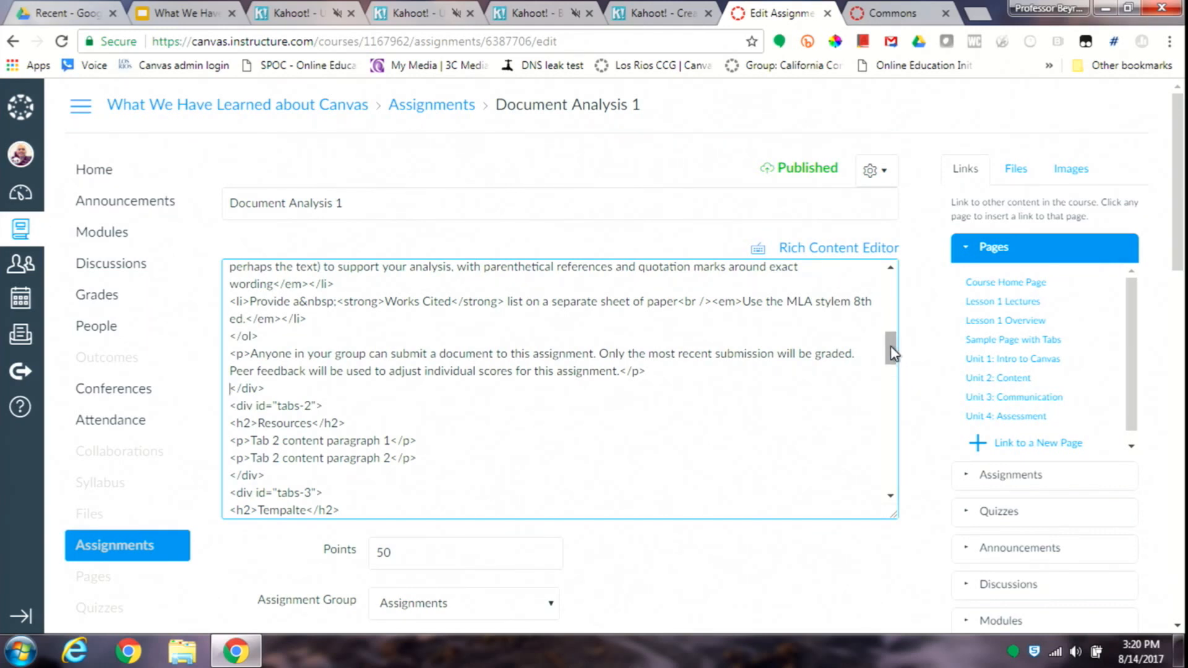
- Replace the two "Tab 2 content" placeholder paragraphs in the tabs-2 section with blank lines below the Resources heading
drag(890, 349, 891, 366)
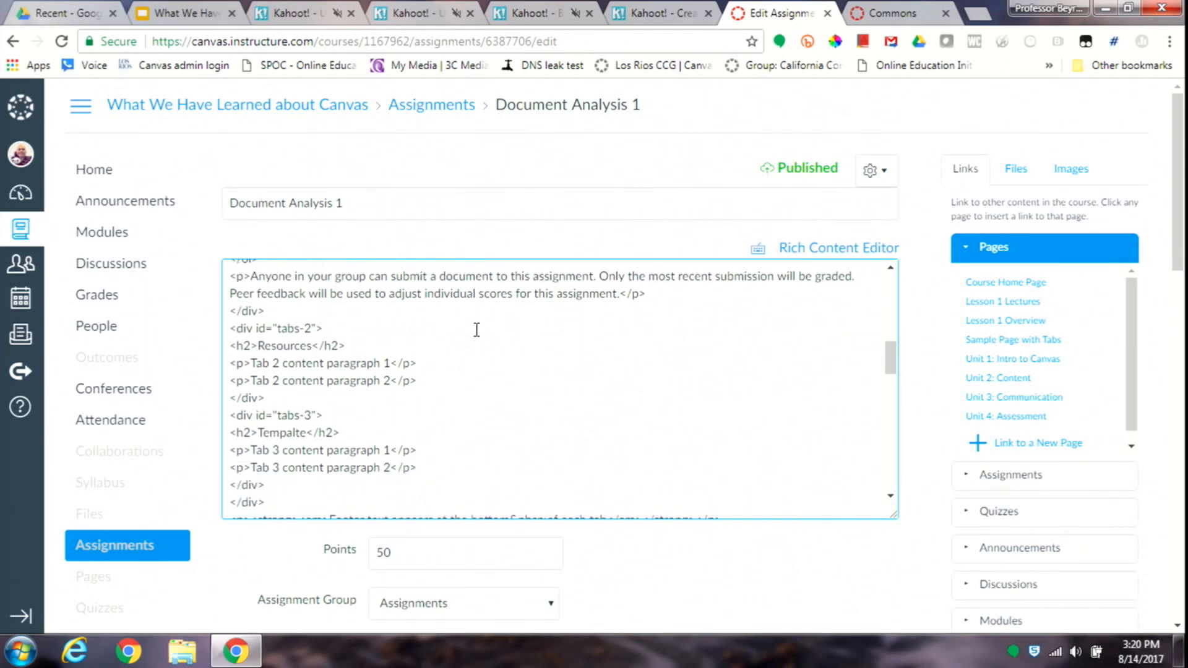
key(Return)
key(Return)
key(Return)
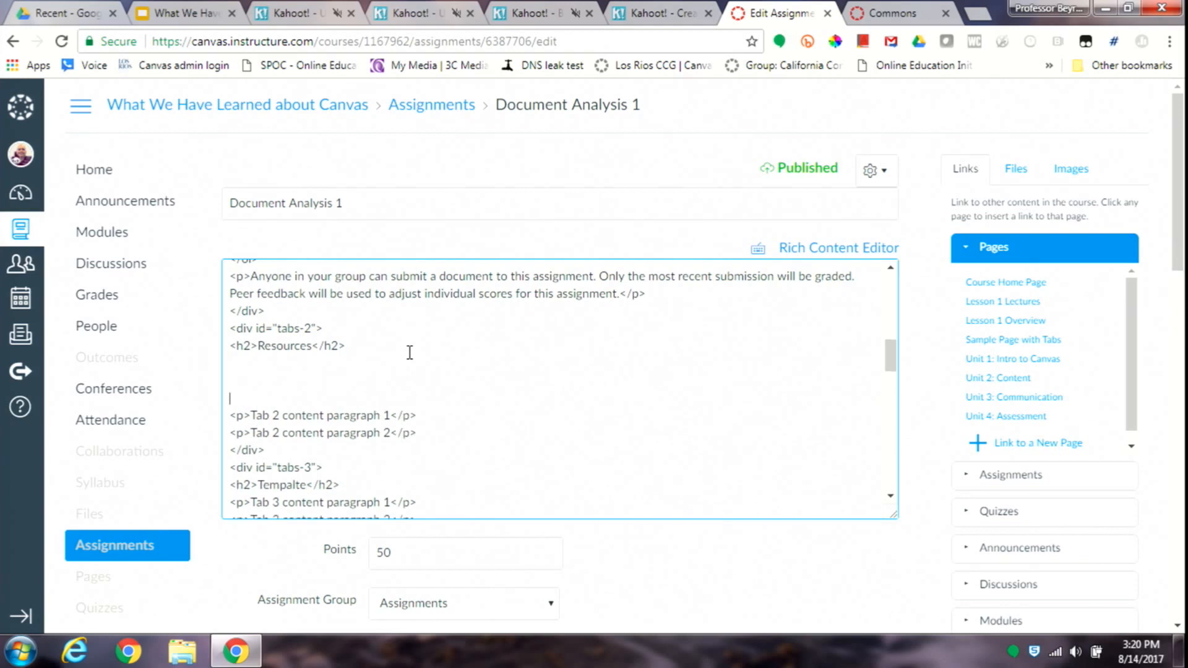
key(shift+Down)
key(shift+Down)
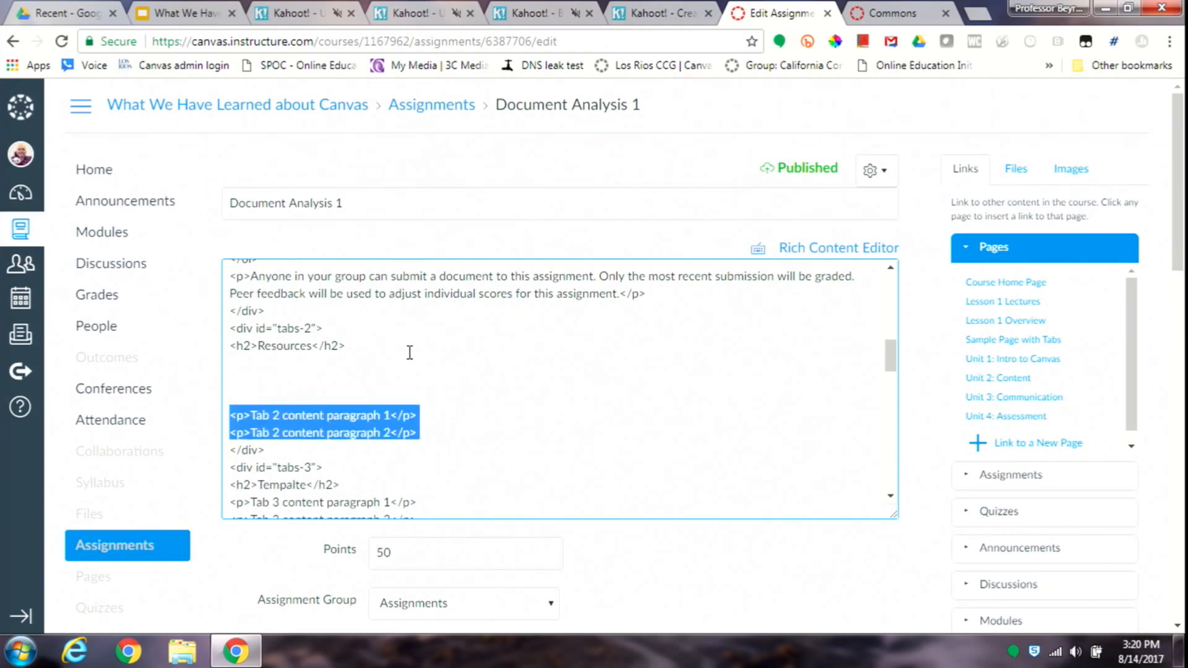
text(\)
key(BackSpace)
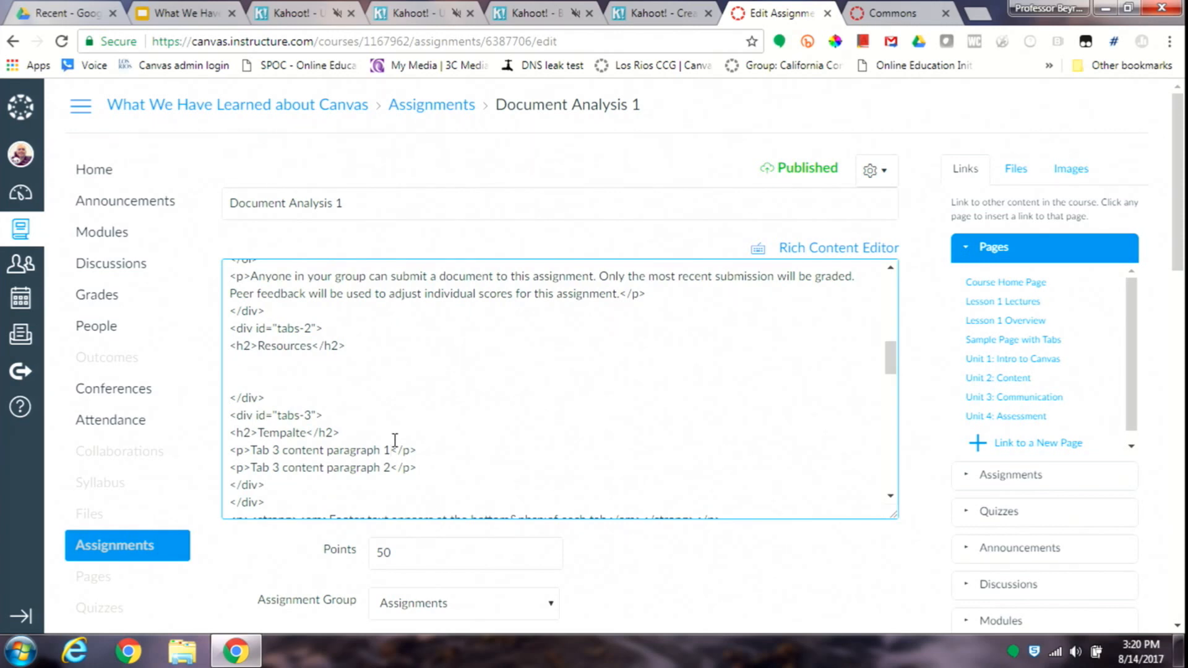
- Replace the two "Tab 3 content" placeholder paragraphs in the tabs-3 section with blank lines
key(shift+Down)
key(shift+Down)
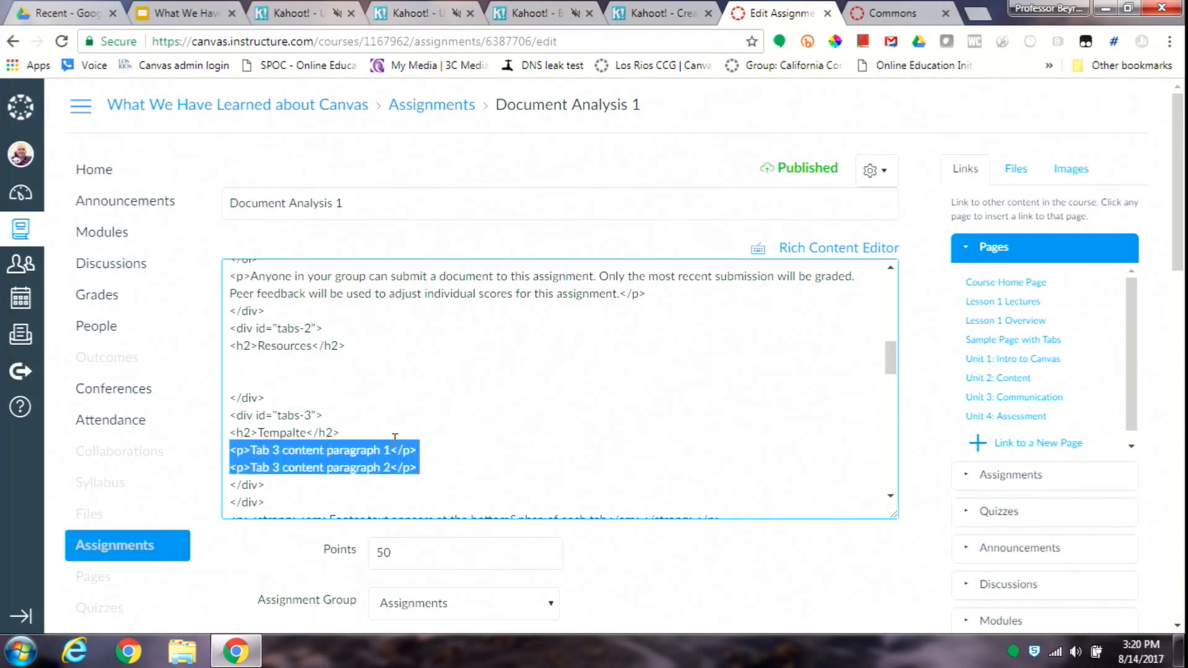
key(Return)
key(Return)
key(Return)
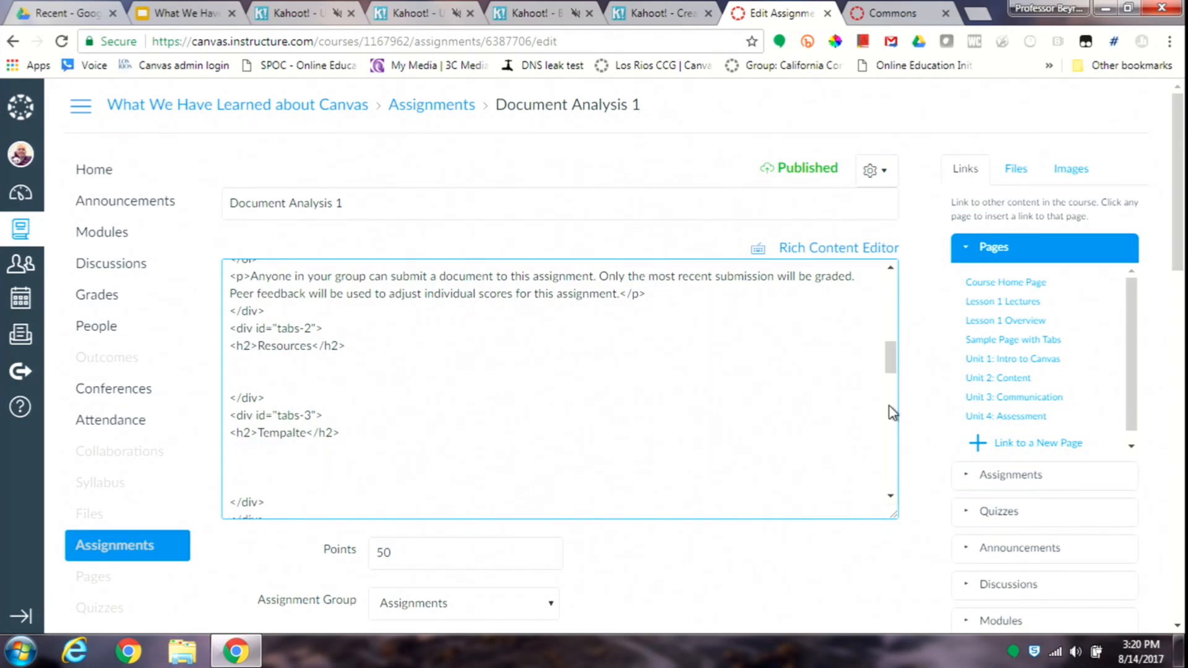
- Cut the original resources content, from the "Library research guide" heading through the Evaluating Sources list, above the Sample and Template heading
drag(891, 365, 887, 396)
scroll(892, 375, down, 1)
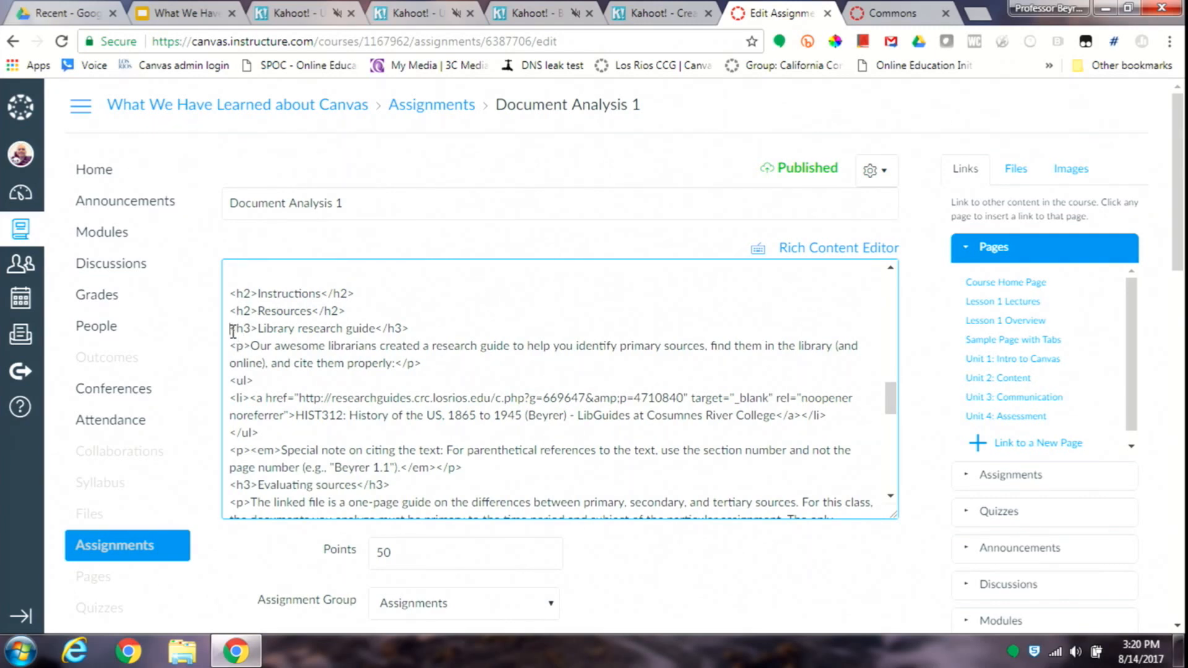
drag(233, 333, 232, 517)
key(shift+Down)
key(shift+Down)
key(shift+Down)
key(shift+Down)
key(shift+Down)
key(shift+Down)
key(shift+Down)
key(shift+Down)
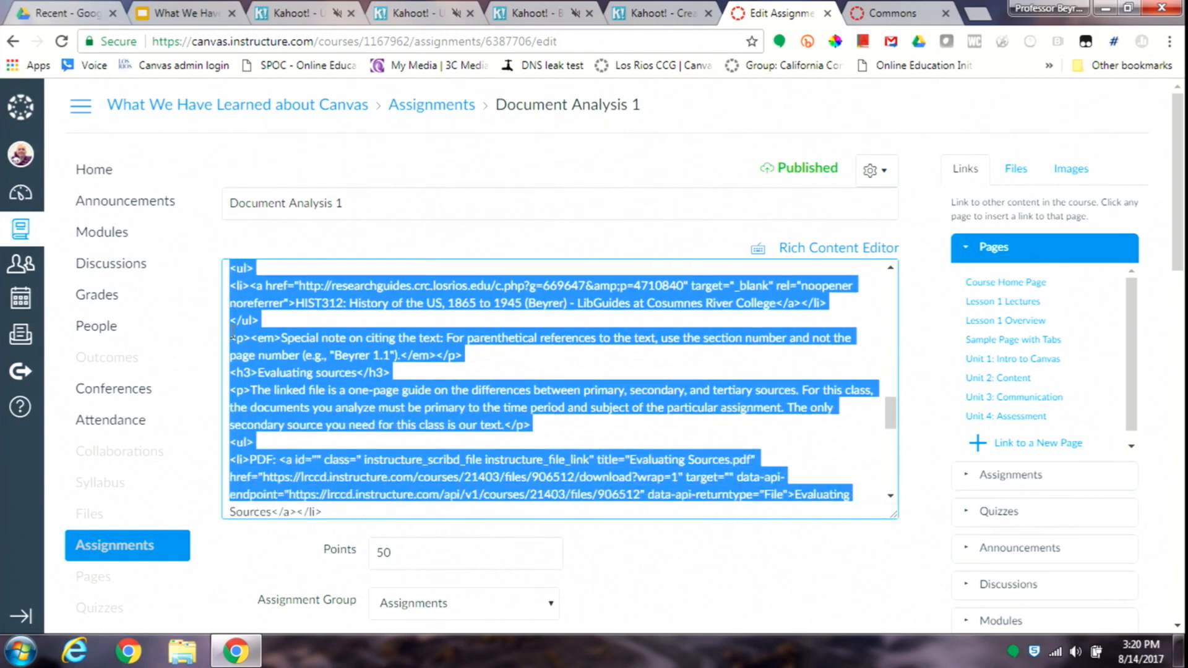
key(shift+Down)
key(shift+Down)
key(shift+Down)
key(shift+Down)
key(shift+Down)
key(shift+Up)
key(shift+Up)
key(shift+Up)
key(shift+Up)
key(shift+Up)
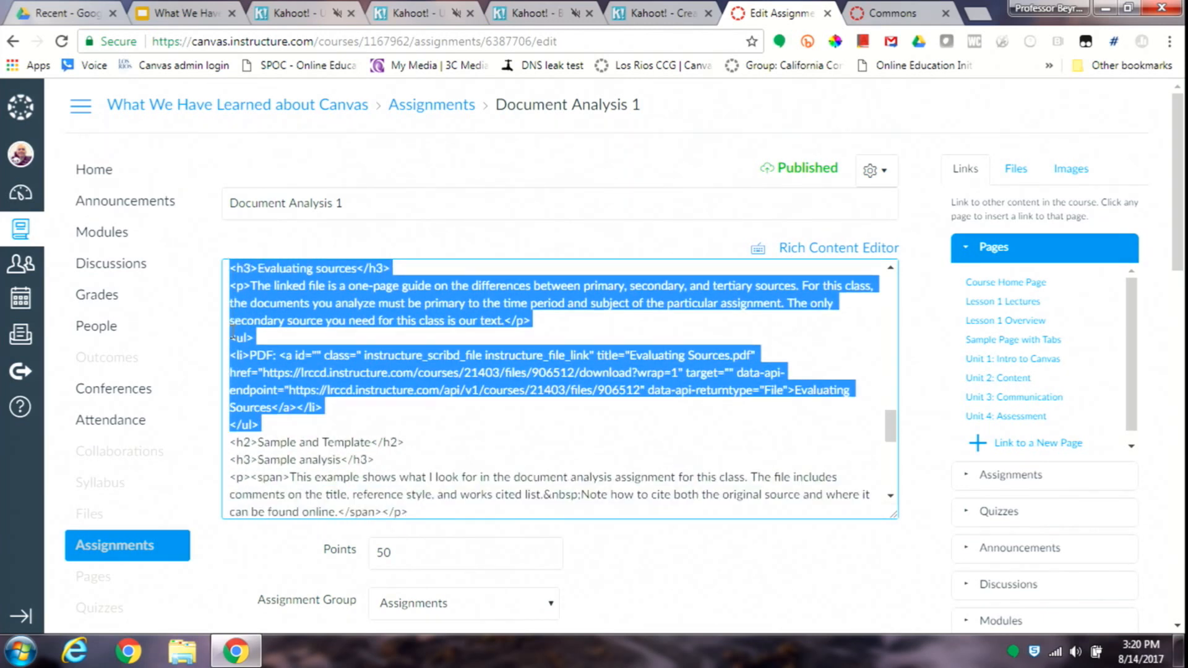
key(Delete)
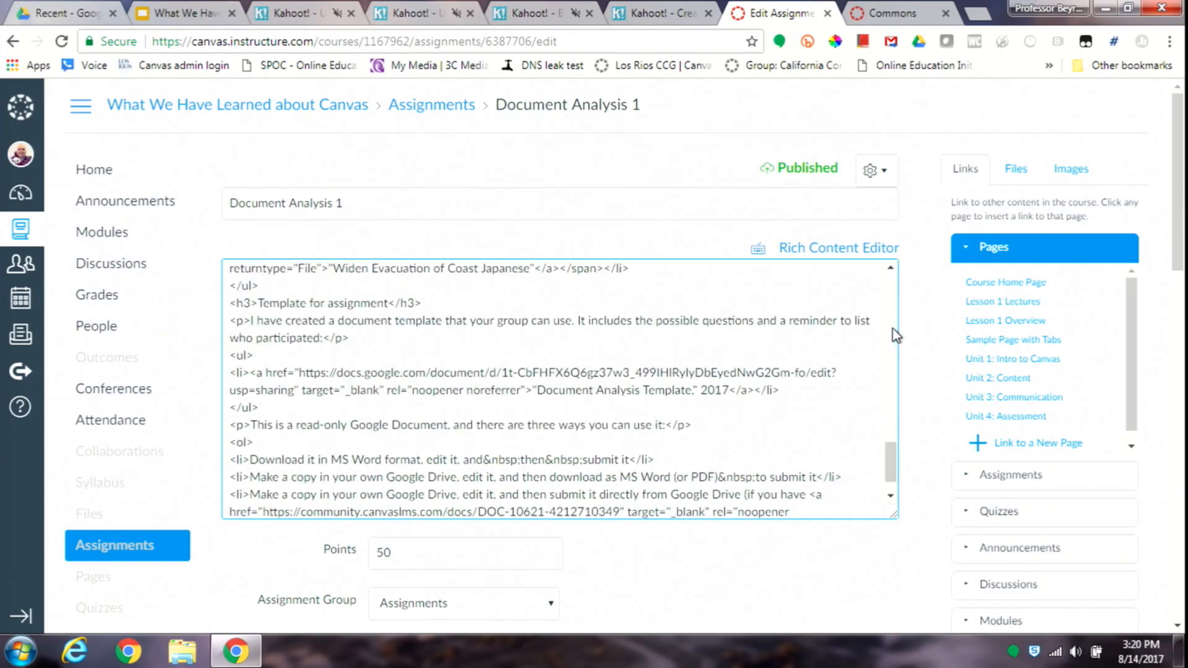
- Paste the cut resources content below the Resources heading in the tabs-2 section
scroll(891, 334, up, 15)
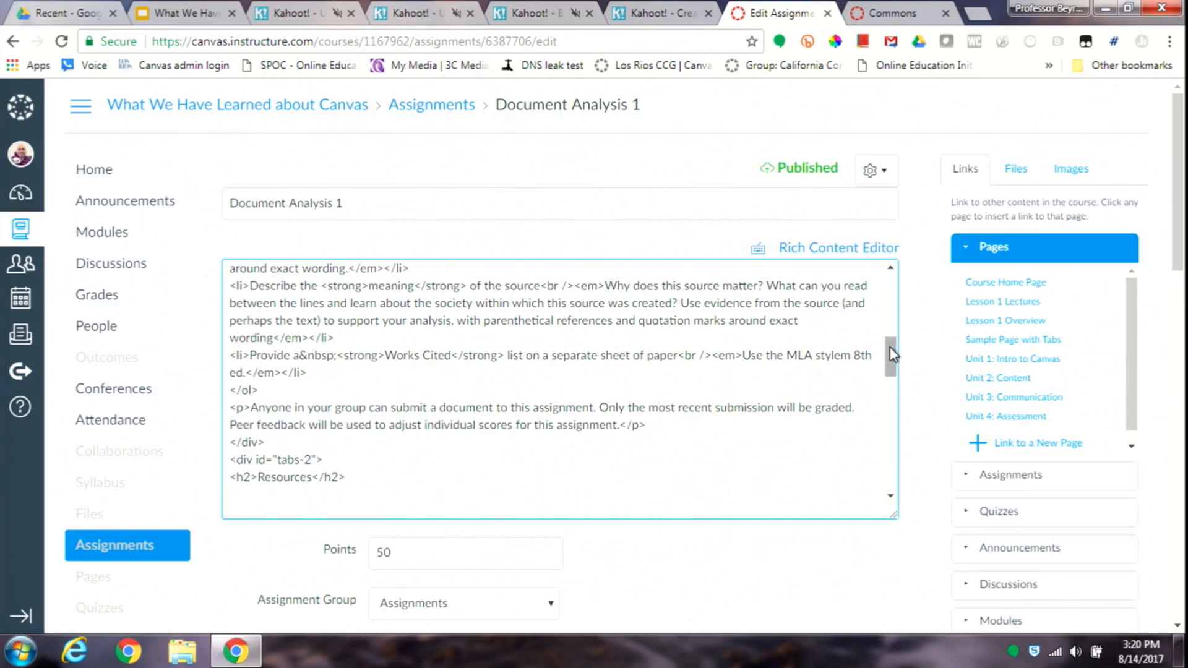
scroll(891, 354, down, 4)
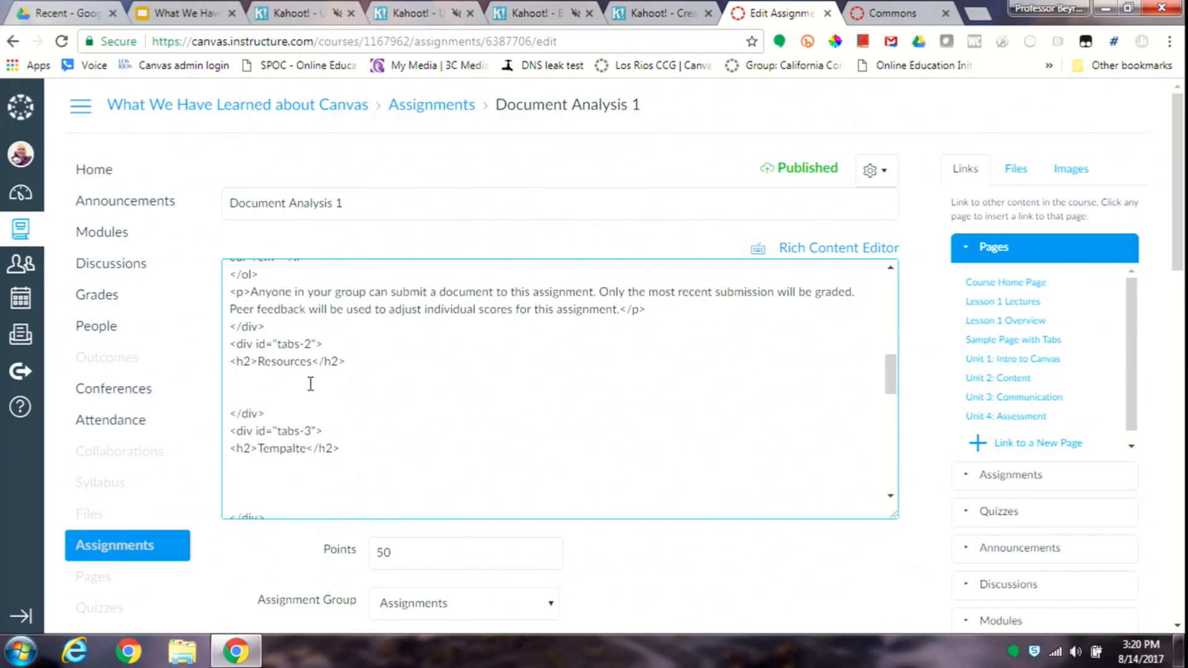
key(ctrl+v)
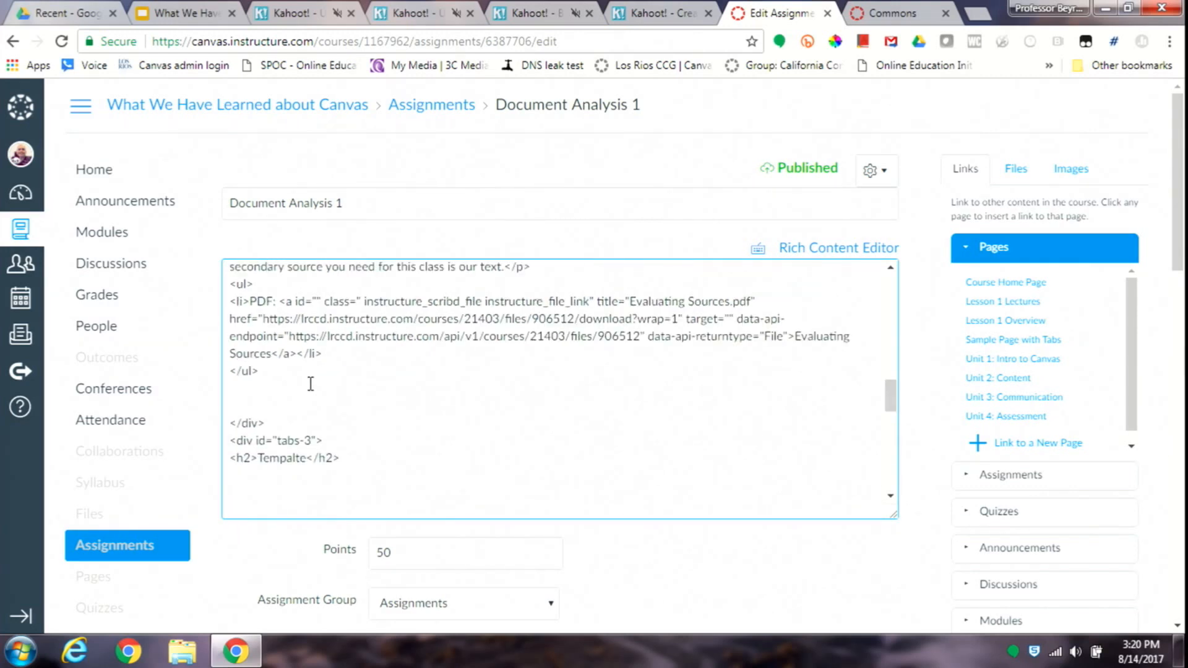
- Move the sample analysis and assignment template content from below the original Sample and Template heading into the blank space of the tabs-3 section
drag(891, 408, 890, 447)
right_click(873, 420)
click(857, 419)
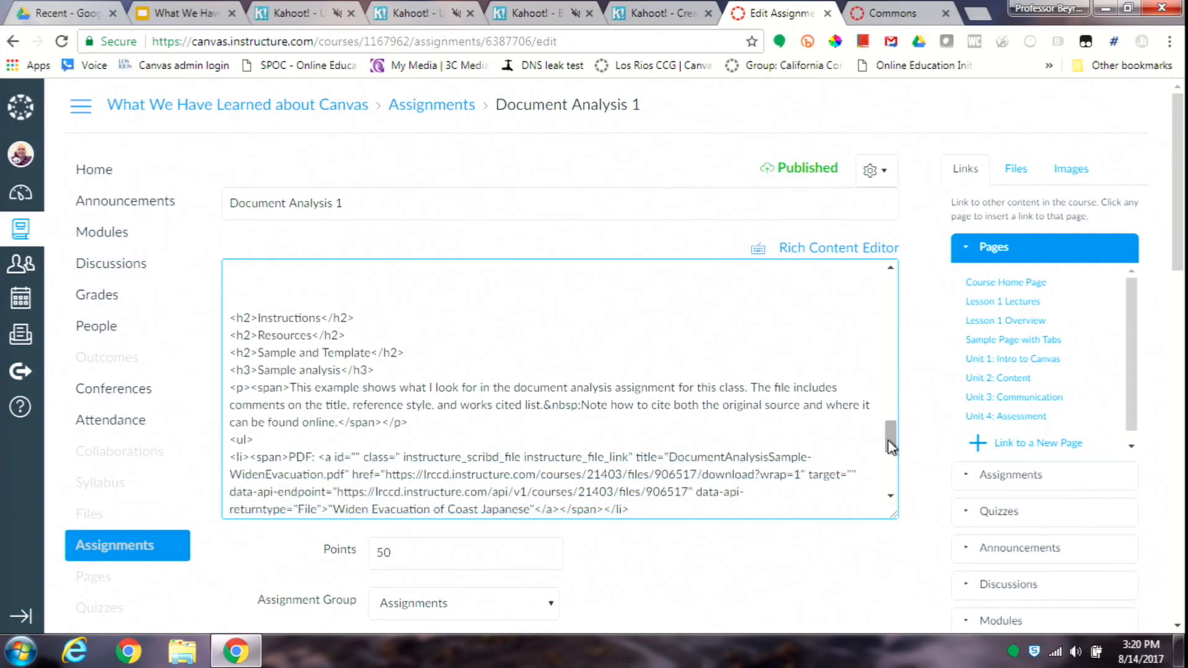
click(231, 371)
key(shift+Down)
key(shift+Down)
key(shift+Down)
key(shift+Down)
key(shift+Down)
key(shift+Down)
key(shift+Down)
key(shift+Down)
key(shift+Down)
key(shift+Down)
key(shift+Down)
key(shift+Down)
key(shift+Down)
key(shift+Down)
key(shift+Down)
key(shift+Down)
key(shift+Down)
key(shift+Down)
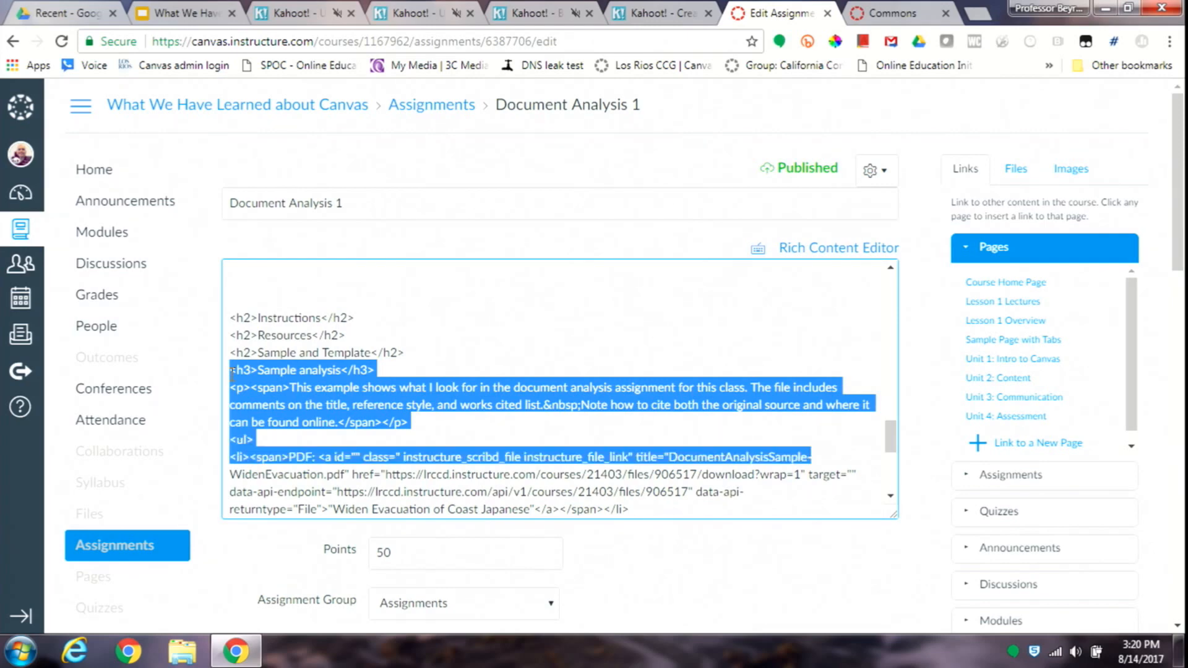
key(shift+Down)
key(shift+Down)
key(shift+Down)
key(shift+Down)
key(shift+Down)
key(shift+Down)
key(shift+Down)
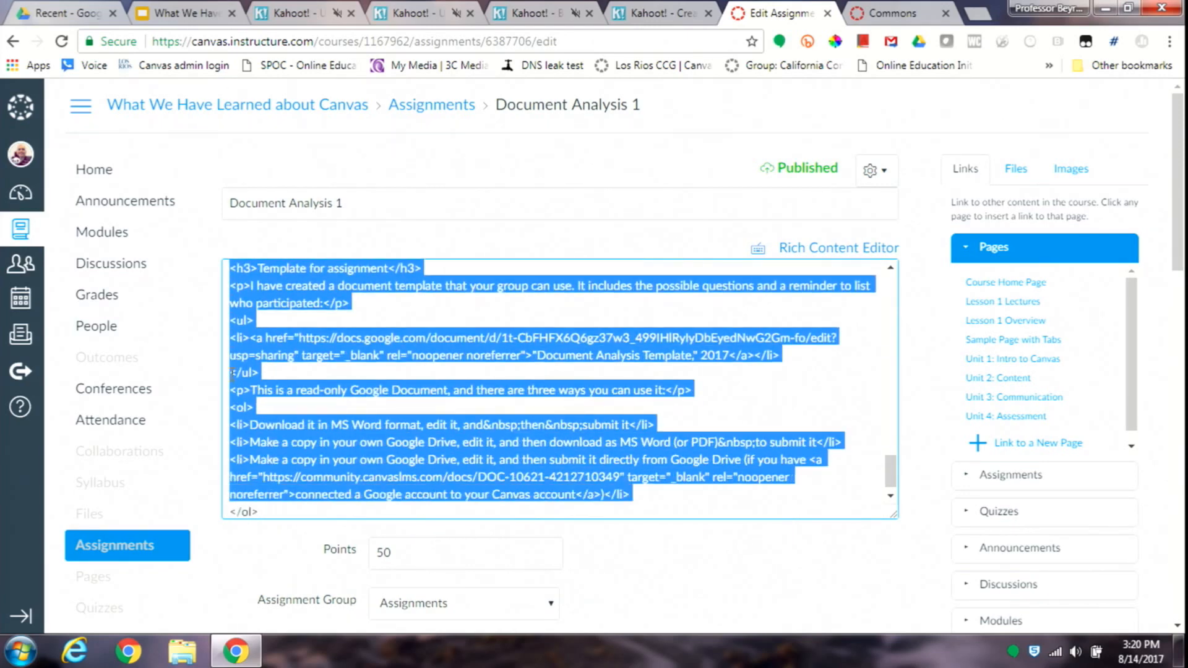
key(BackSpace)
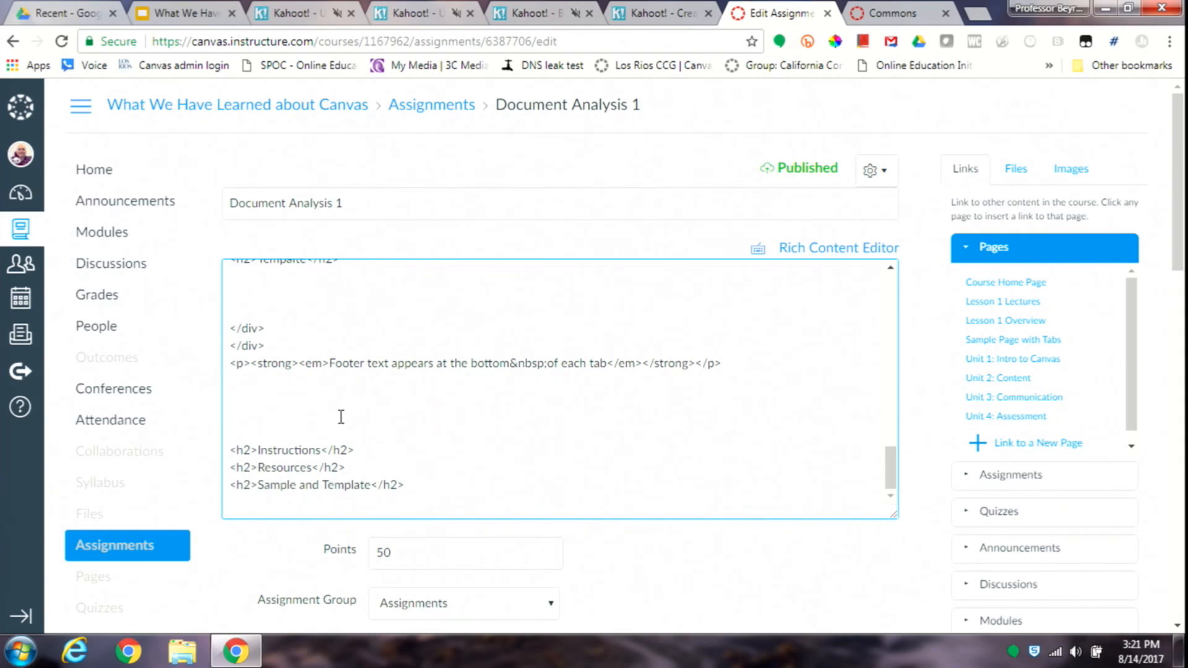
click(546, 309)
key(ctrl+z)
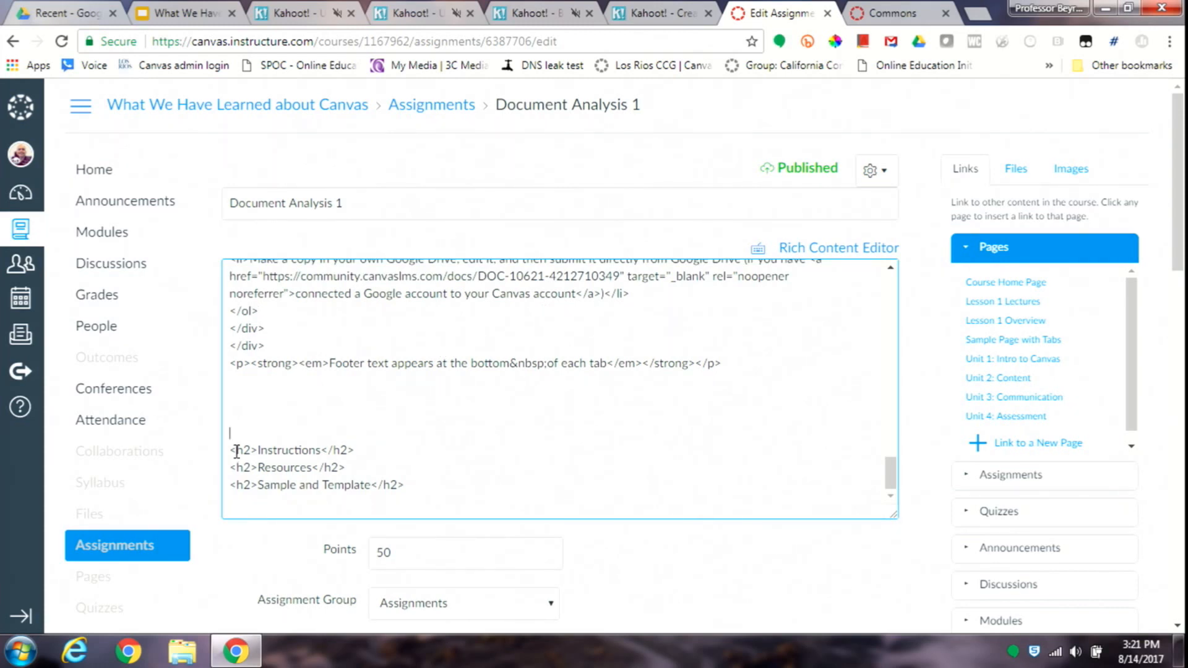
- Delete the leftover Instructions, Resources, and Sample and Template h2 headings at the end of the HTML
drag(232, 451, 237, 502)
key(BackSpace)
key(BackSpace)
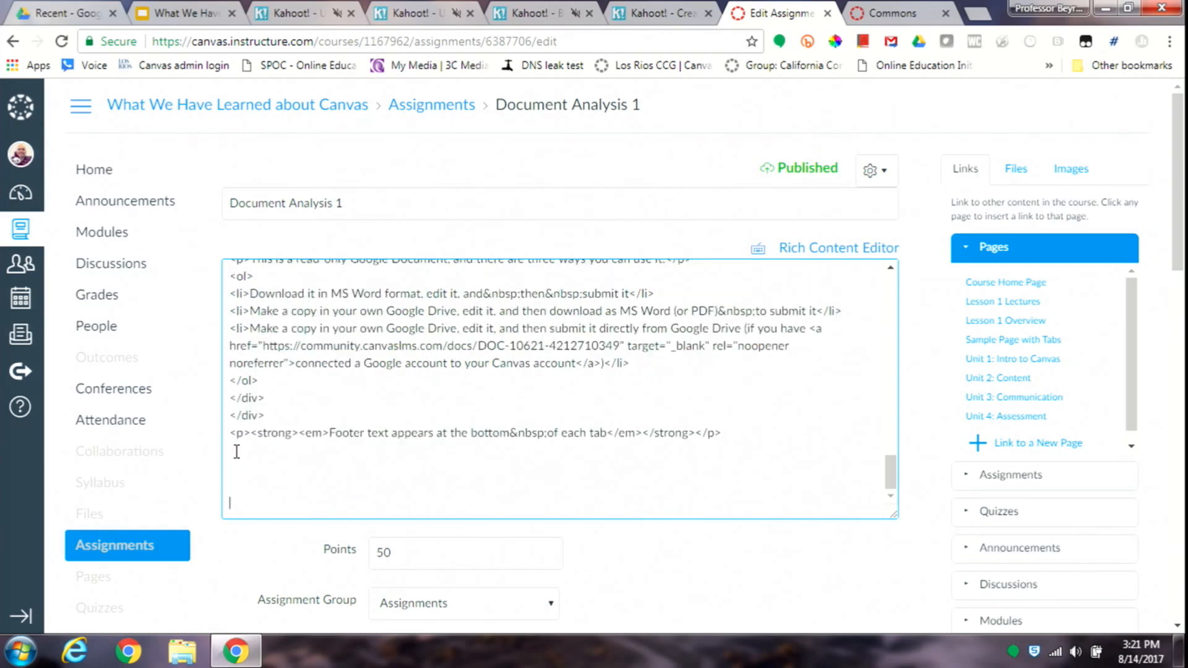
- Switch to the rich content view and review the reorganized assignment text from beginning to end
click(828, 250)
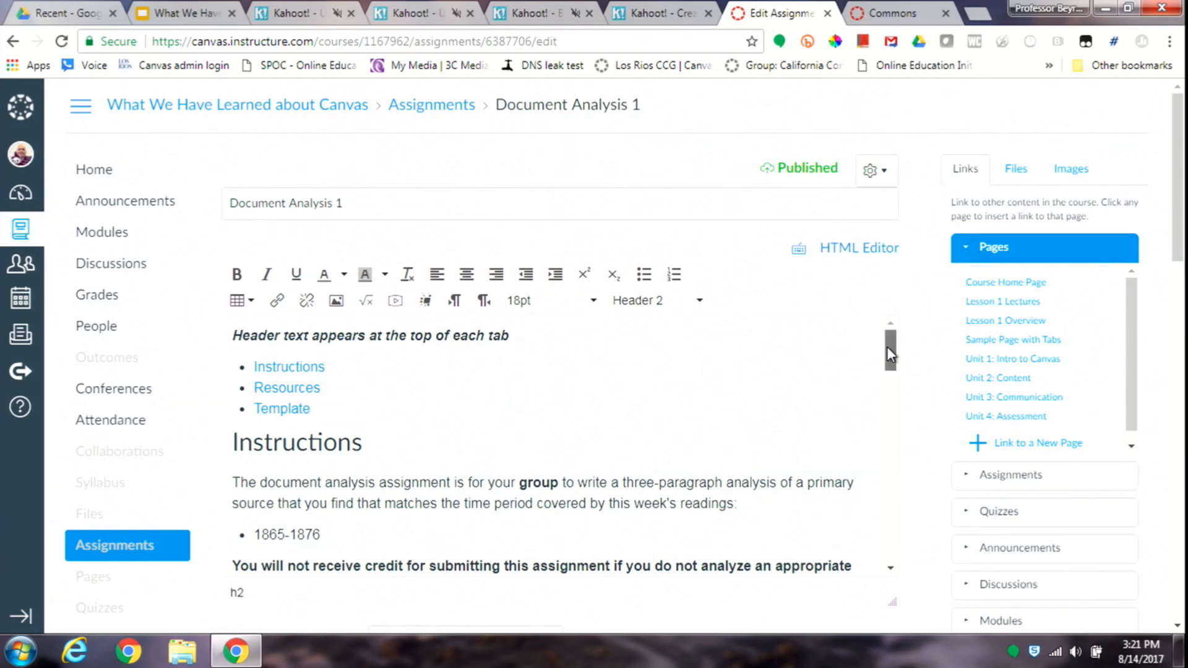
drag(888, 347, 895, 466)
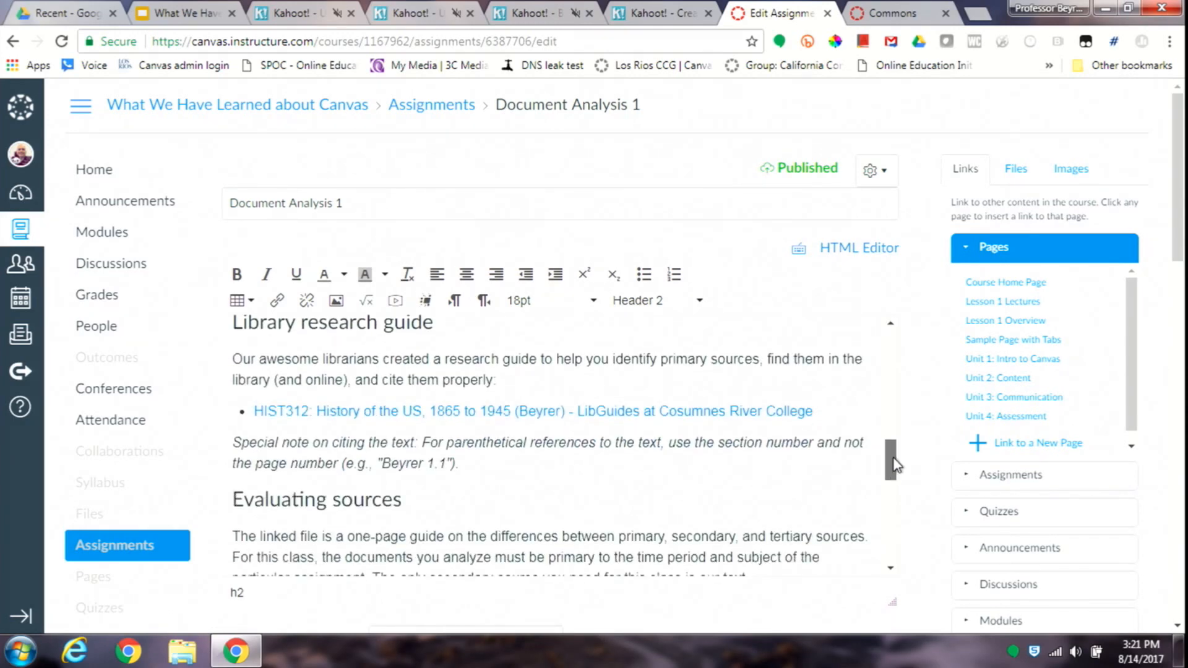
drag(894, 467, 886, 329)
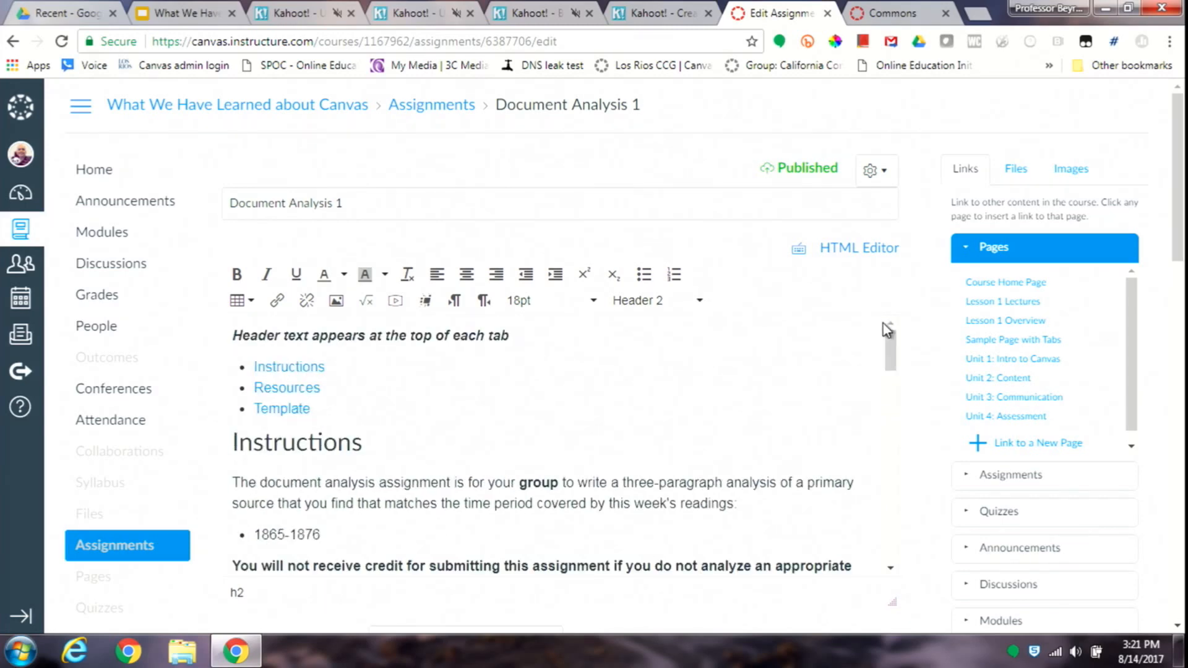
- Replace the placeholder header line above the tab links with "Make sure you view"
click(378, 342)
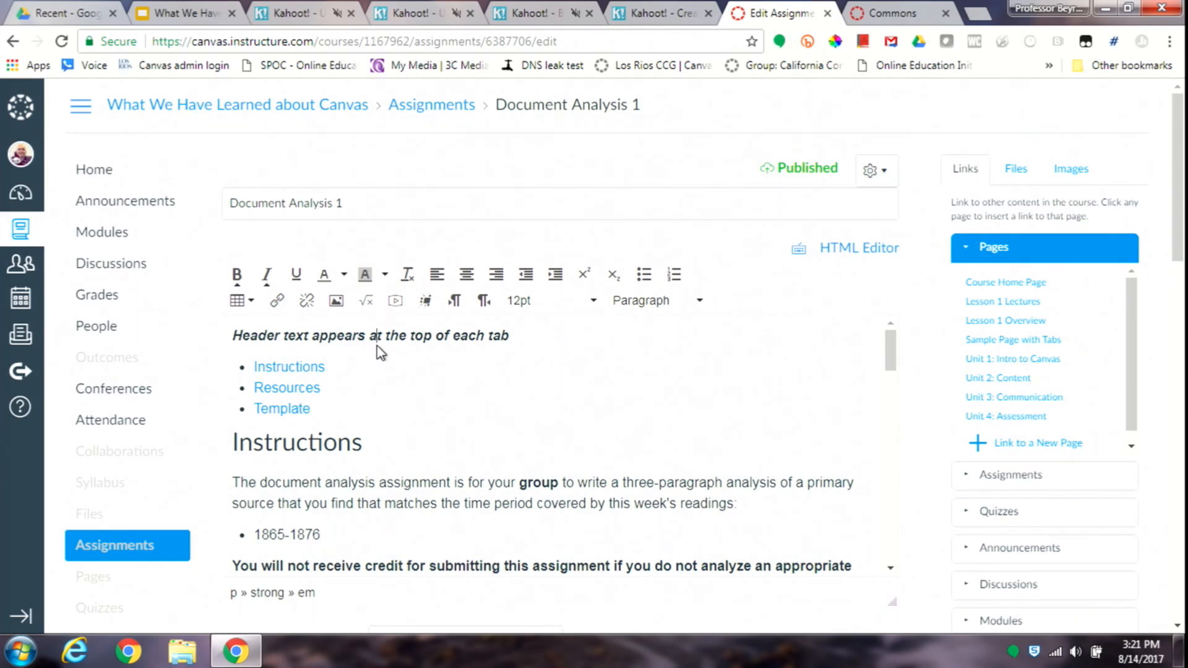
double_click(269, 334)
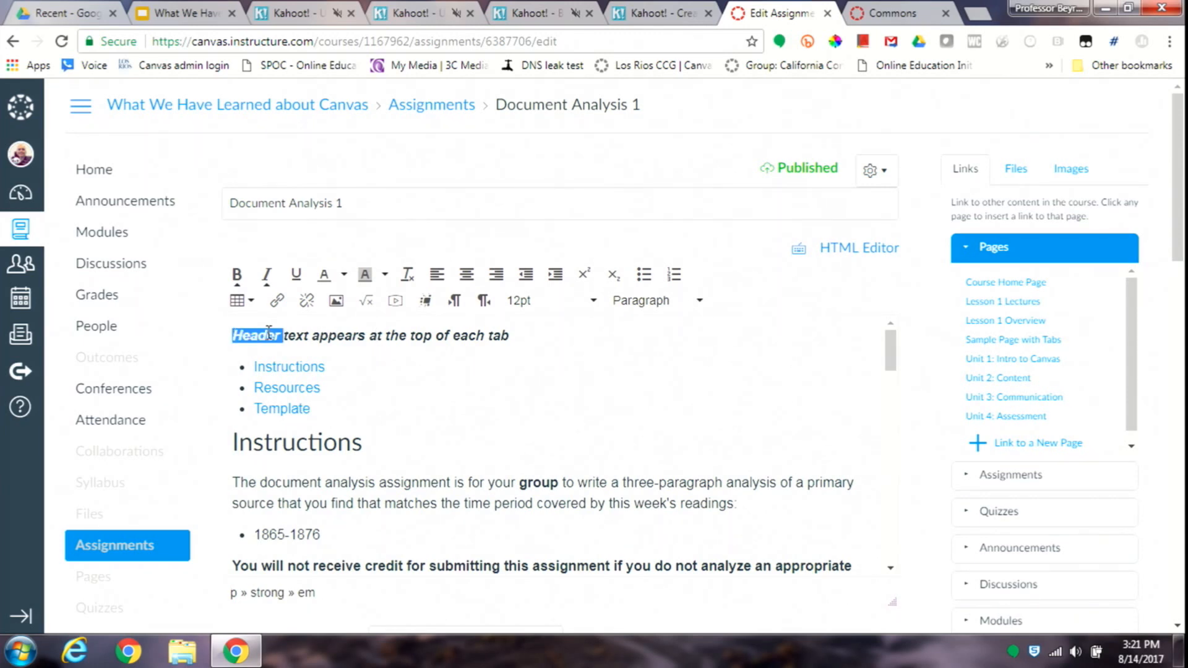
key(ctrl+shift+Right)
key(ctrl+shift+Right)
key(ctrl+shift+Right)
key(ctrl+shift+Right)
key(ctrl+shift+Right)
key(ctrl+shift+Right)
key(ctrl+shift+Right)
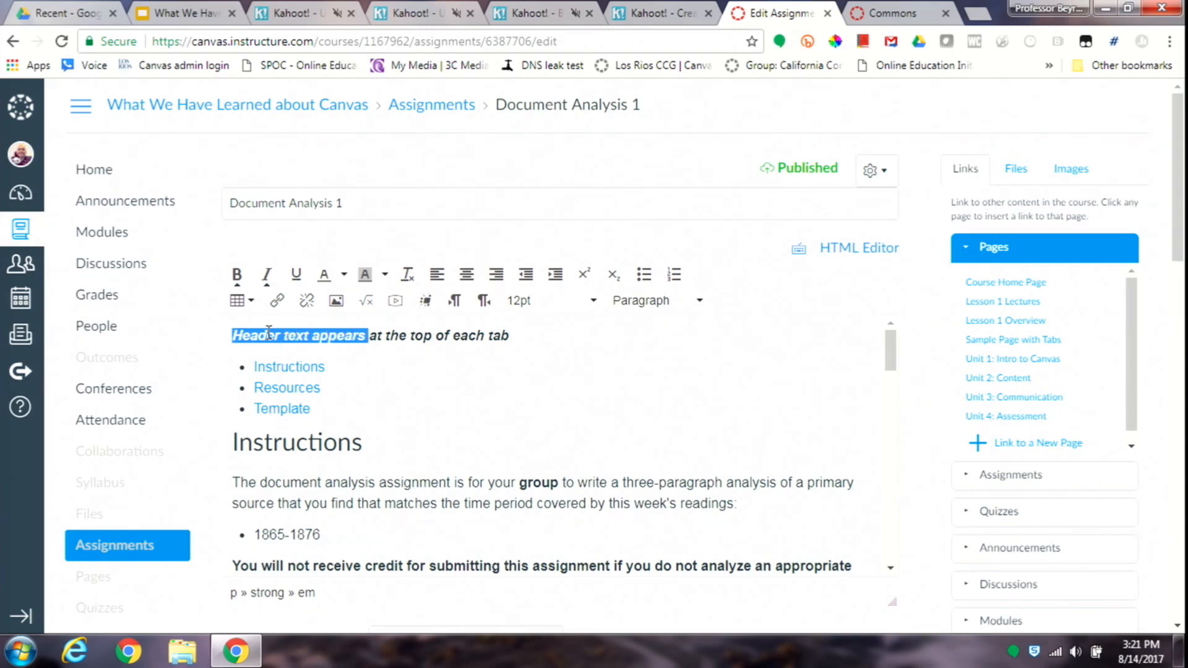
key(ctrl+shift+Right)
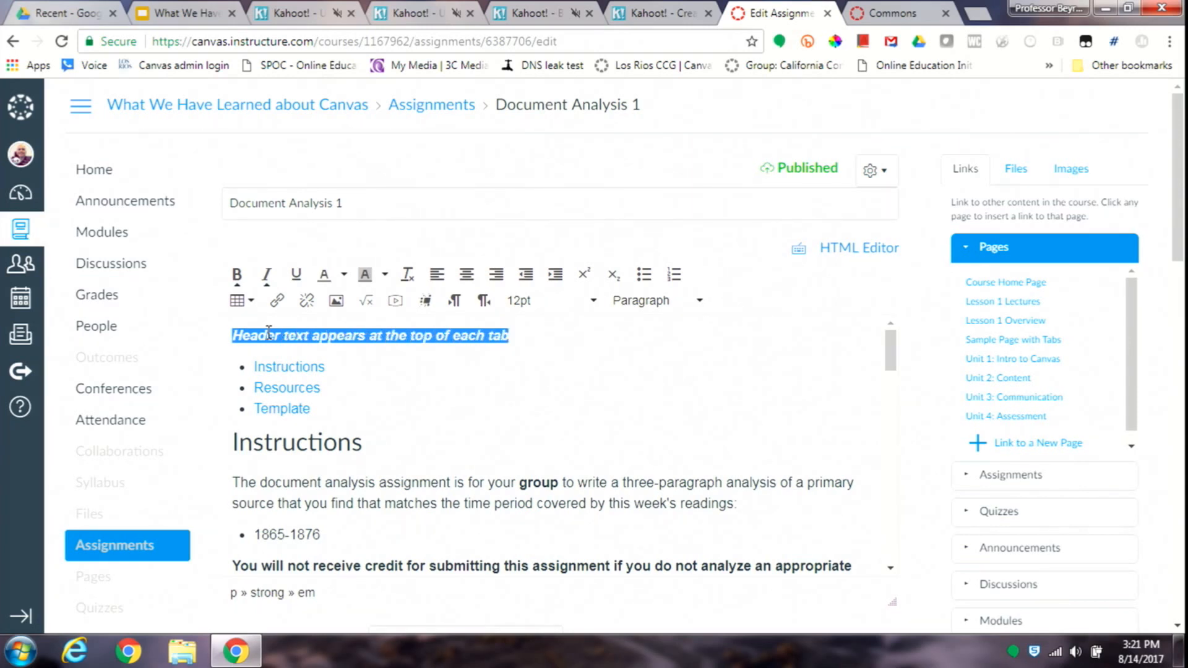
text(Mo)
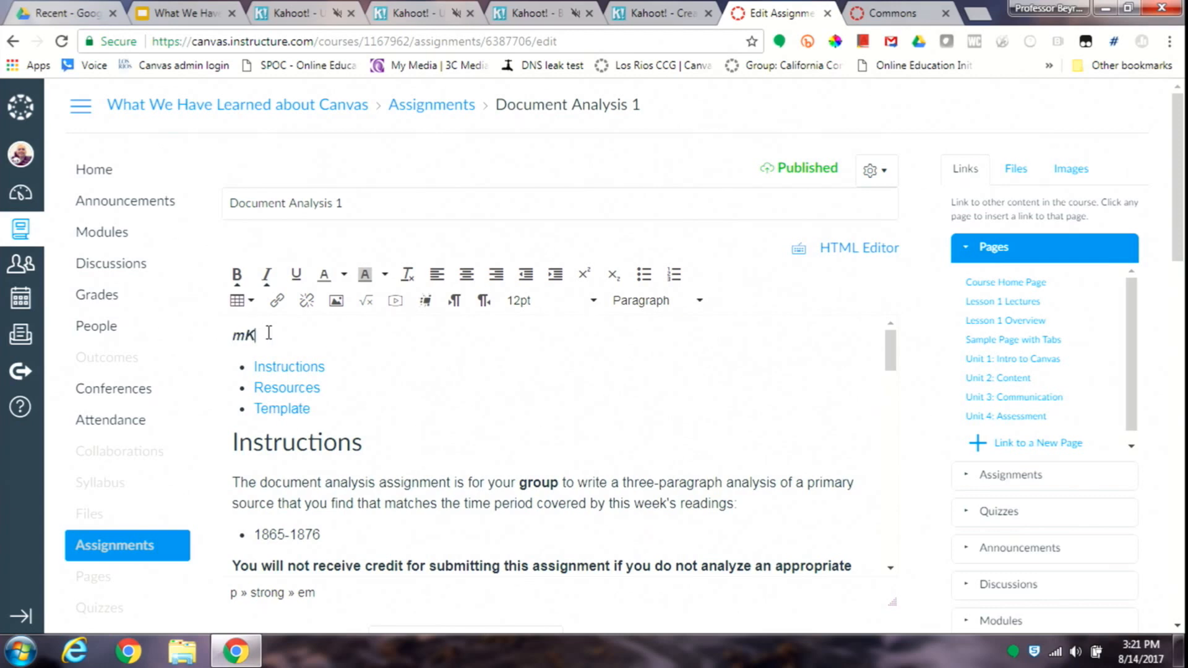
key(BackSpace)
key(BackSpace)
text(Makr)
key(BackSpace)
key(BackSpace)
key(BackSpace)
text(e sure you view)
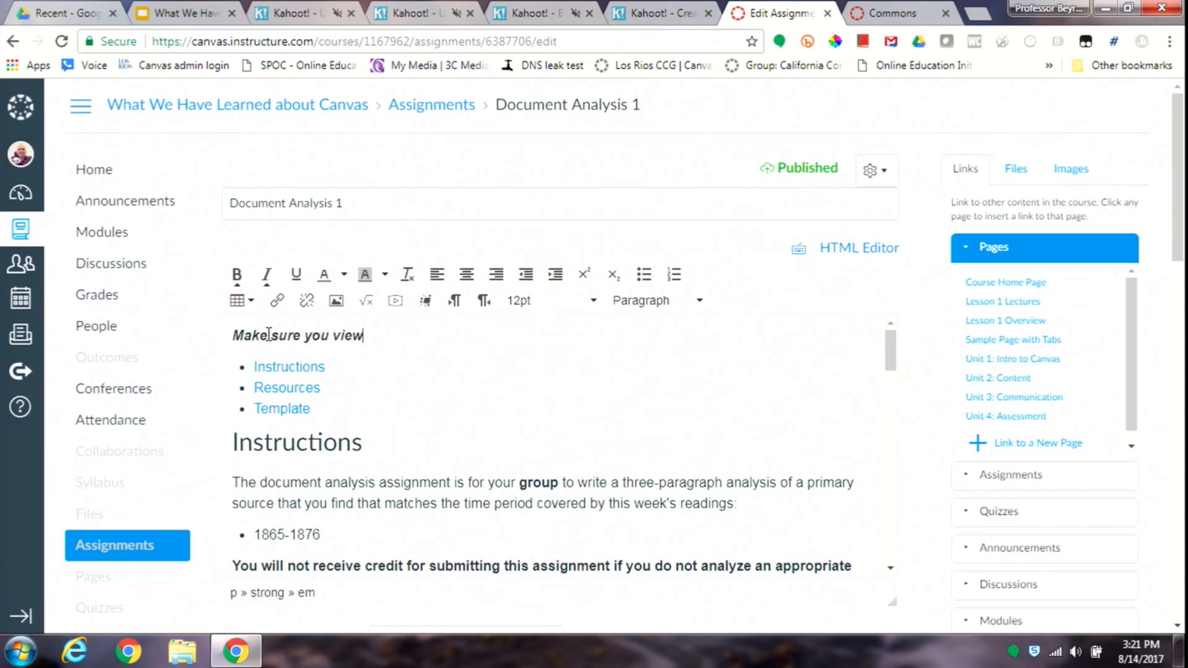
text(ar)
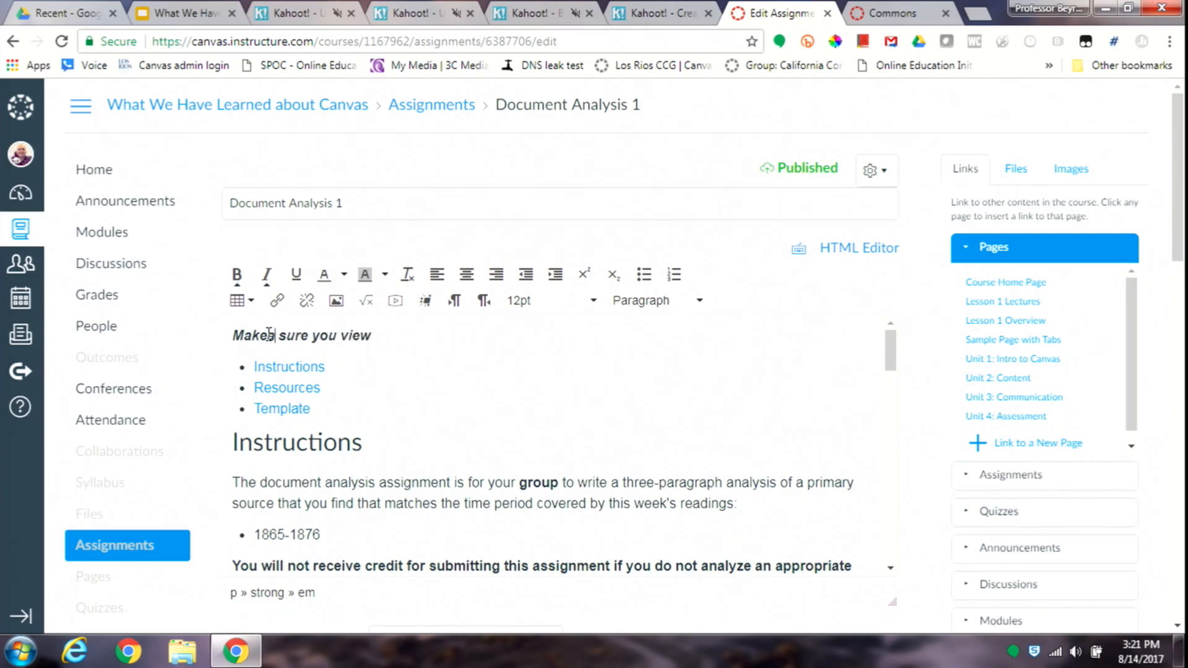
key(BackSpace)
key(BackSpace)
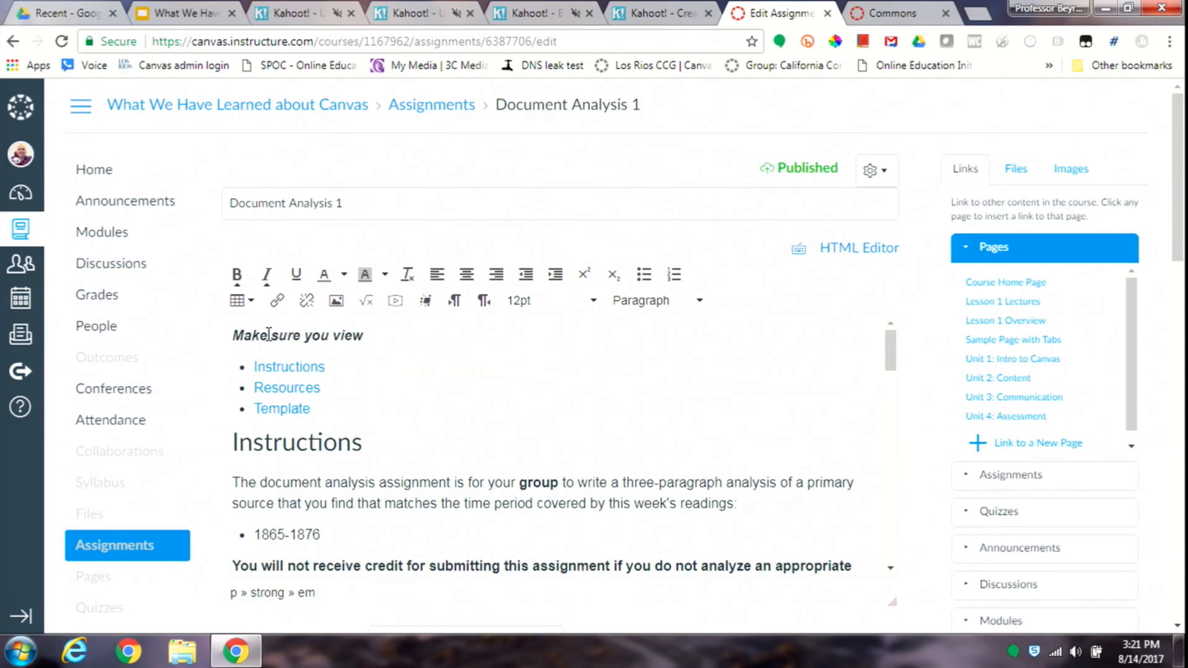
- Complete the header line so it reads "Make sure you view content on each tab."
click(390, 335)
text(content on each t)
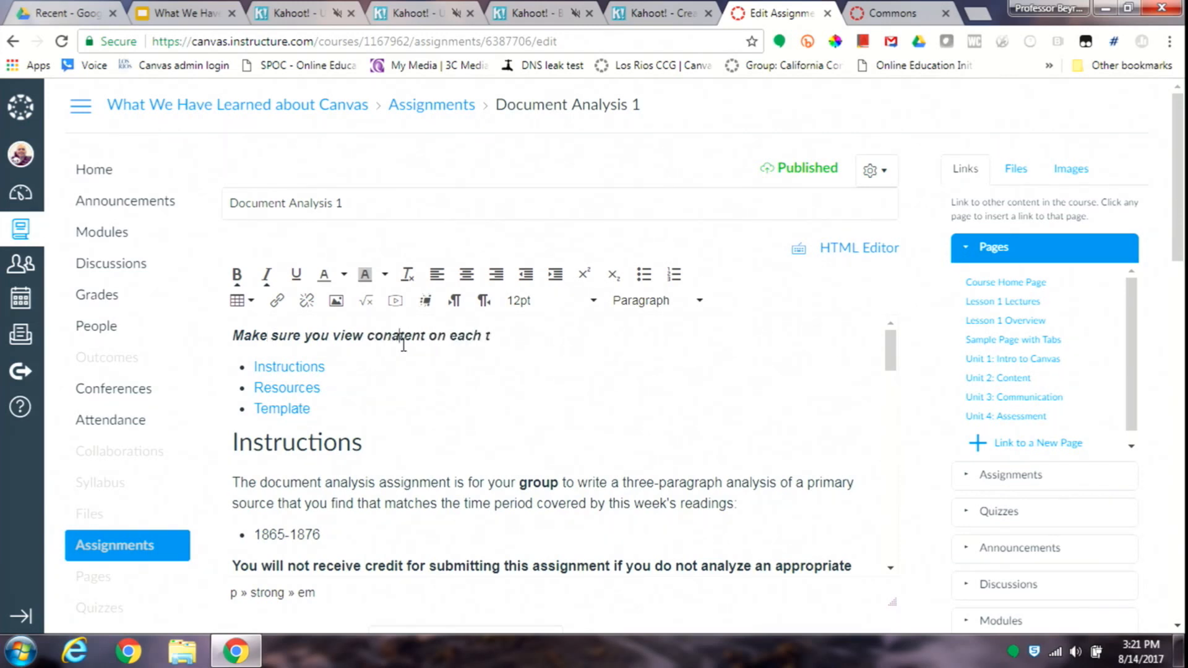
key(BackSpace)
click(506, 338)
text(ab.)
- Copy the header sentence and paste it over the placeholder footer text at the end of the assignment
triple_click(507, 338)
key(ctrl+c)
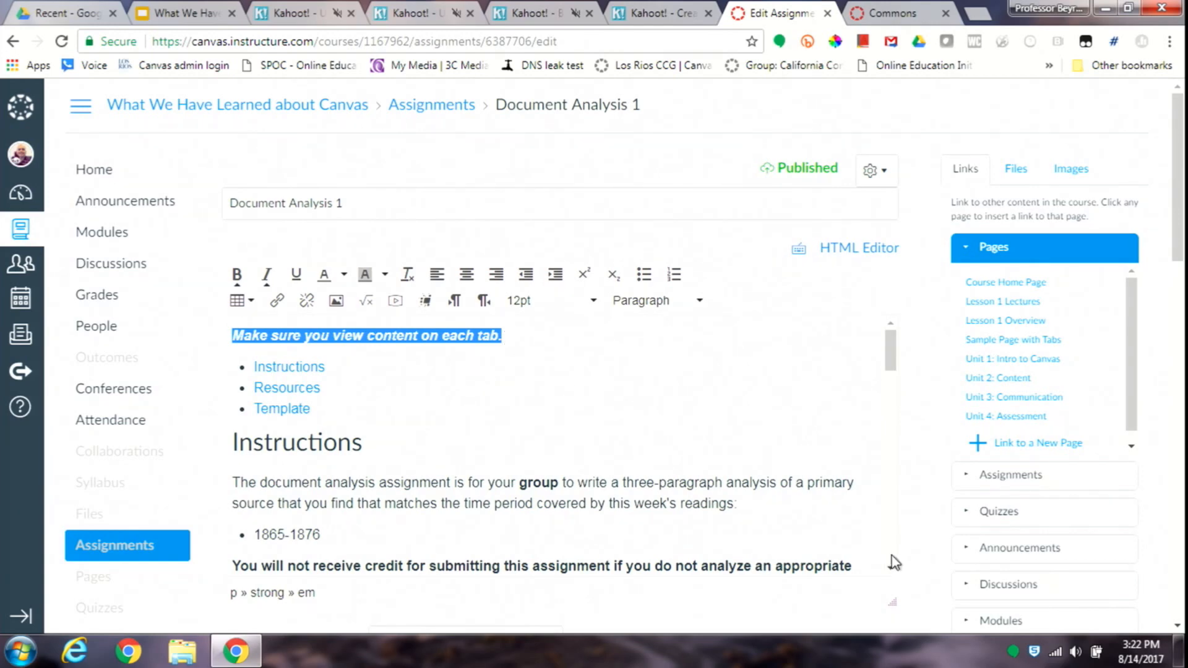
scroll(893, 562, down, 15)
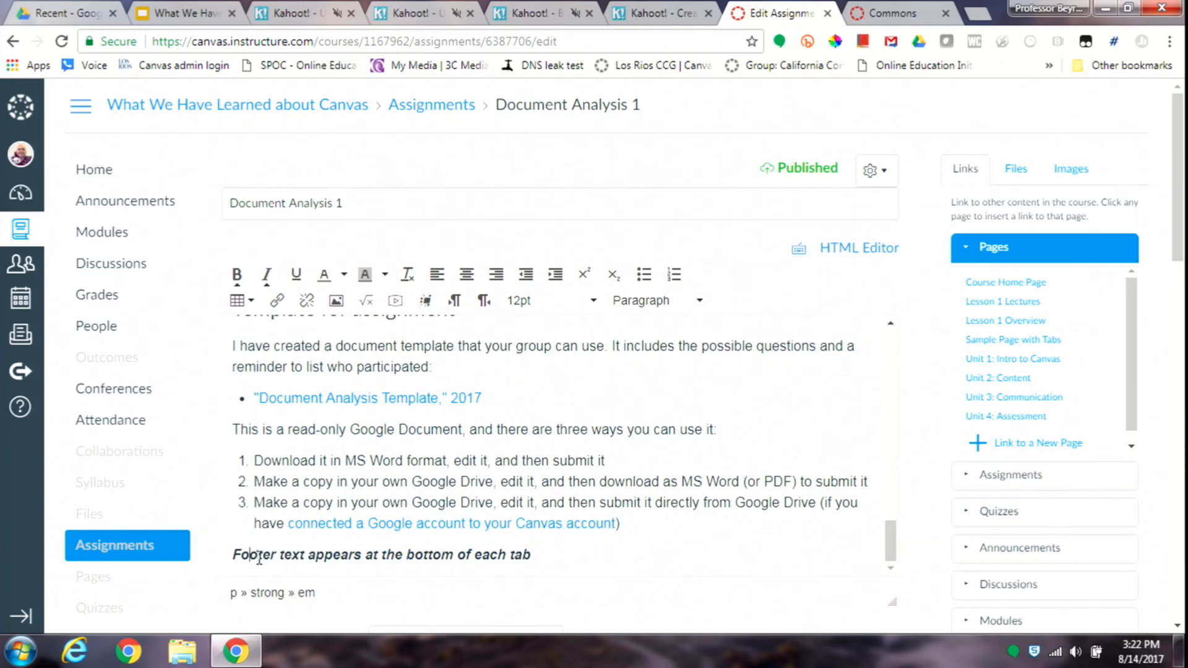
key(Left)
key(Left)
key(shift+End)
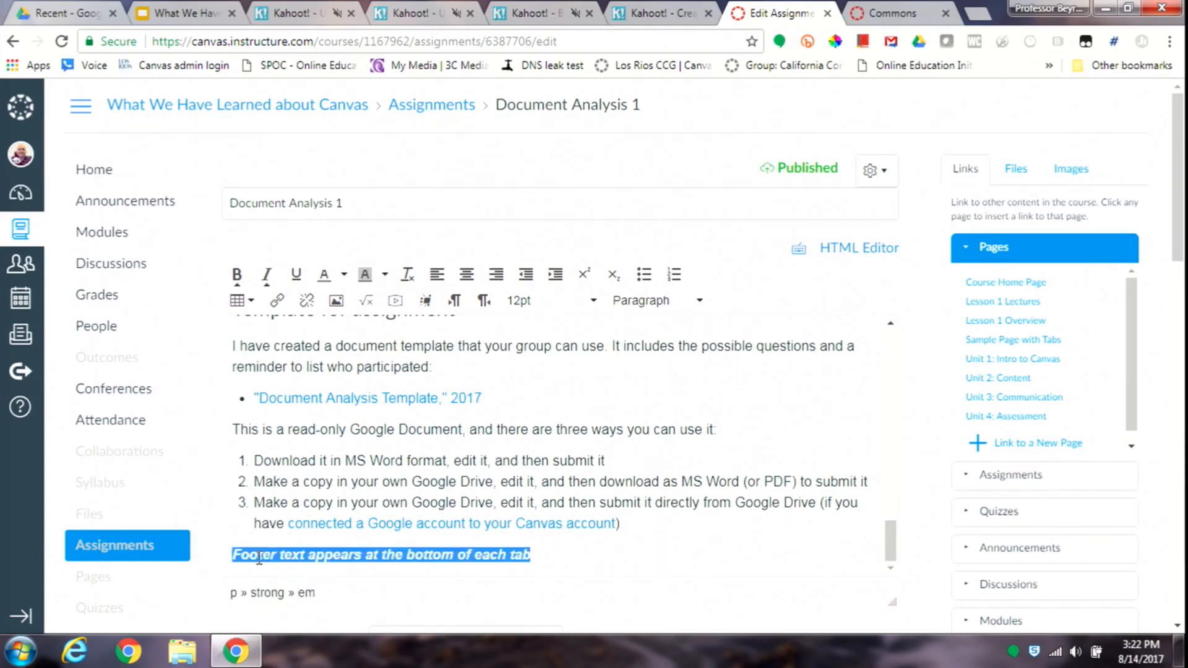
key(ctrl+v)
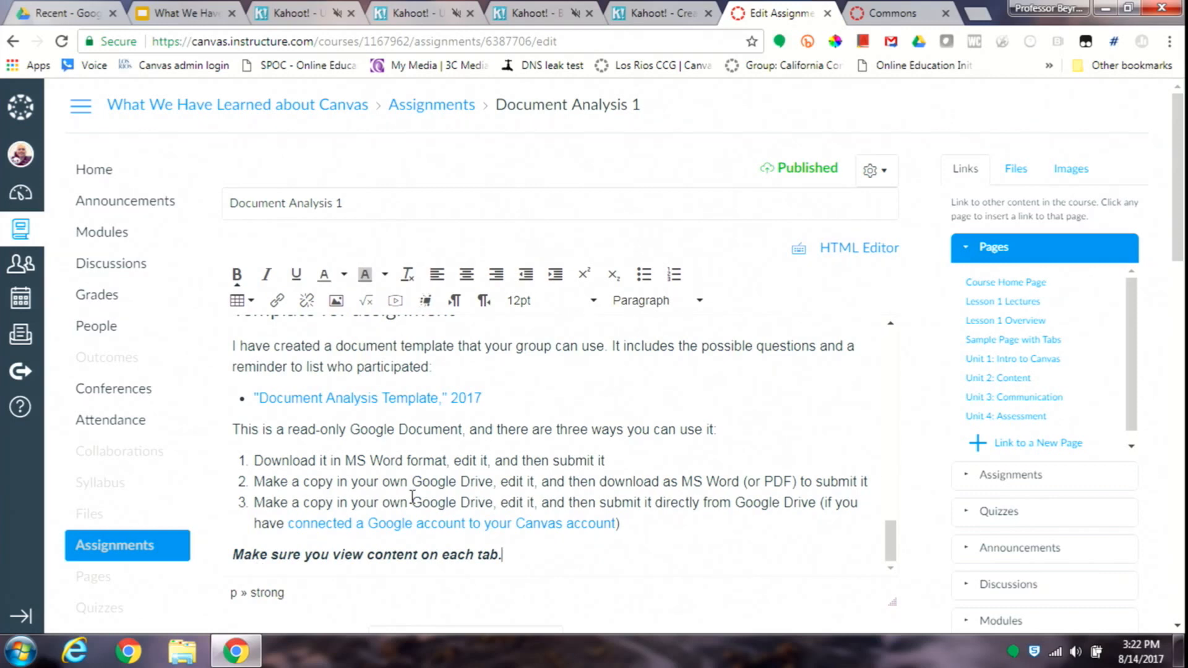
- Switch to the HTML source and examine the opening "enhanceable_content tabs" div below the header and the footer paragraph after the closing div
click(844, 254)
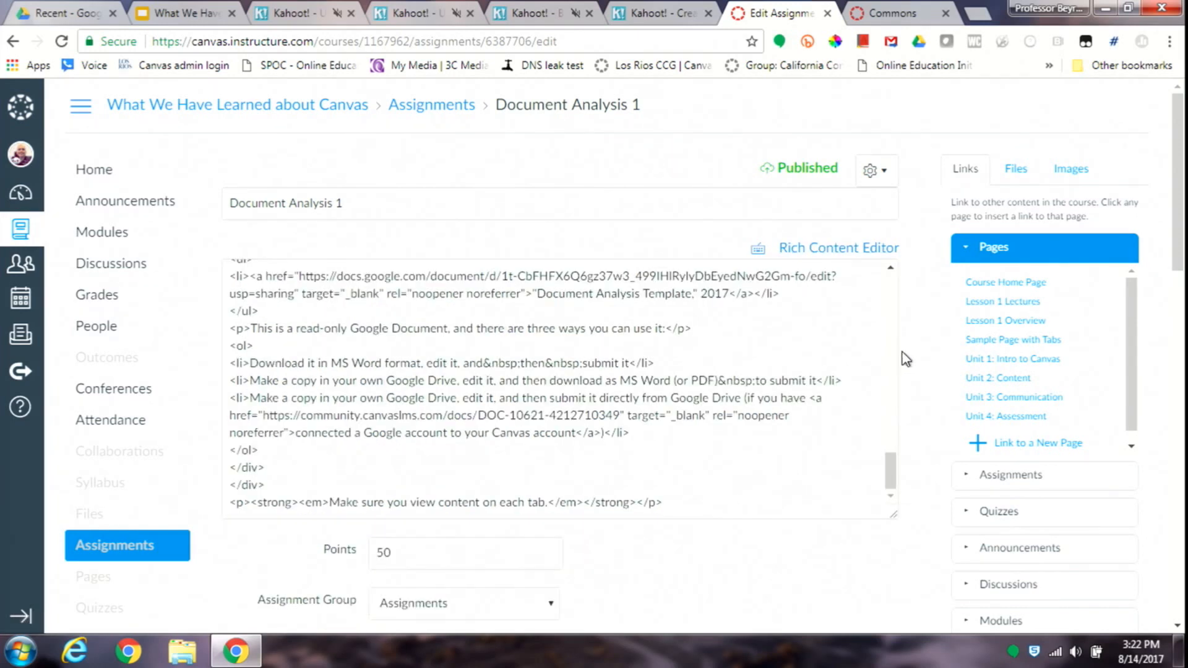
drag(888, 464, 935, 263)
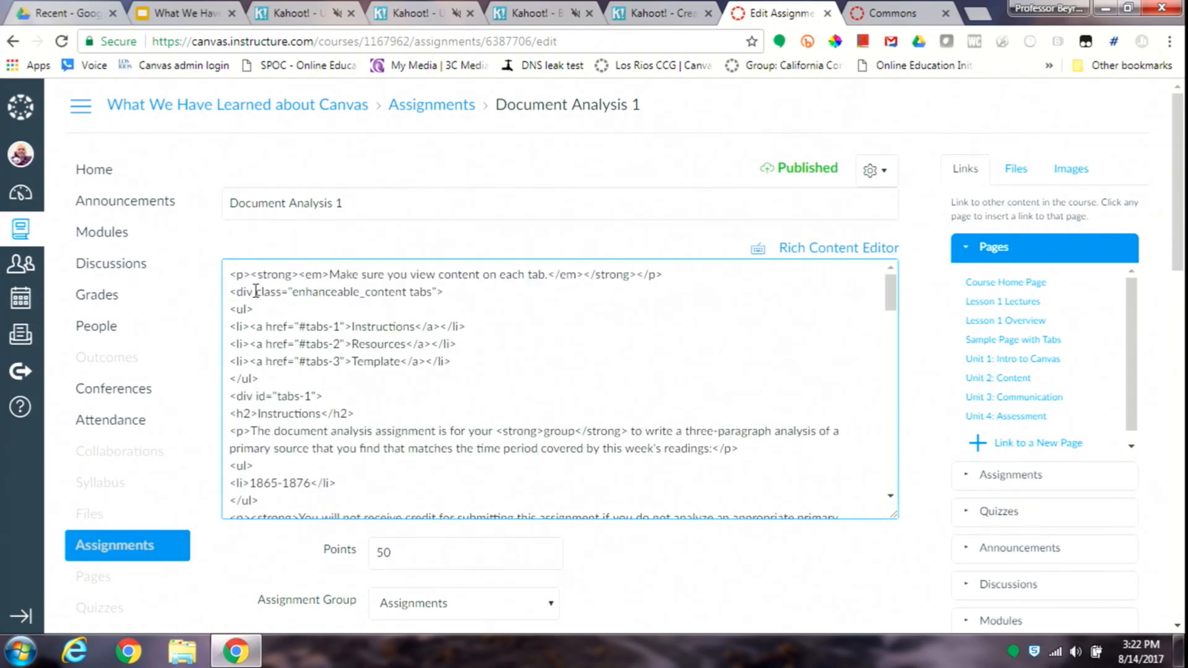
drag(232, 291, 233, 304)
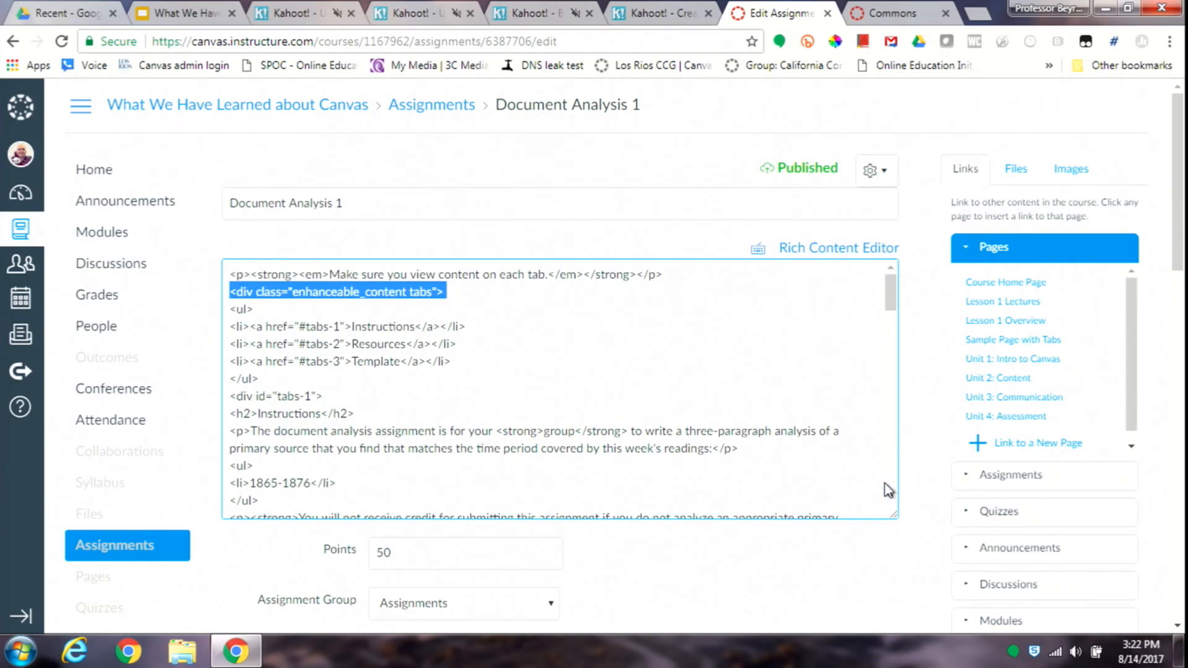
scroll(889, 492, down, 15)
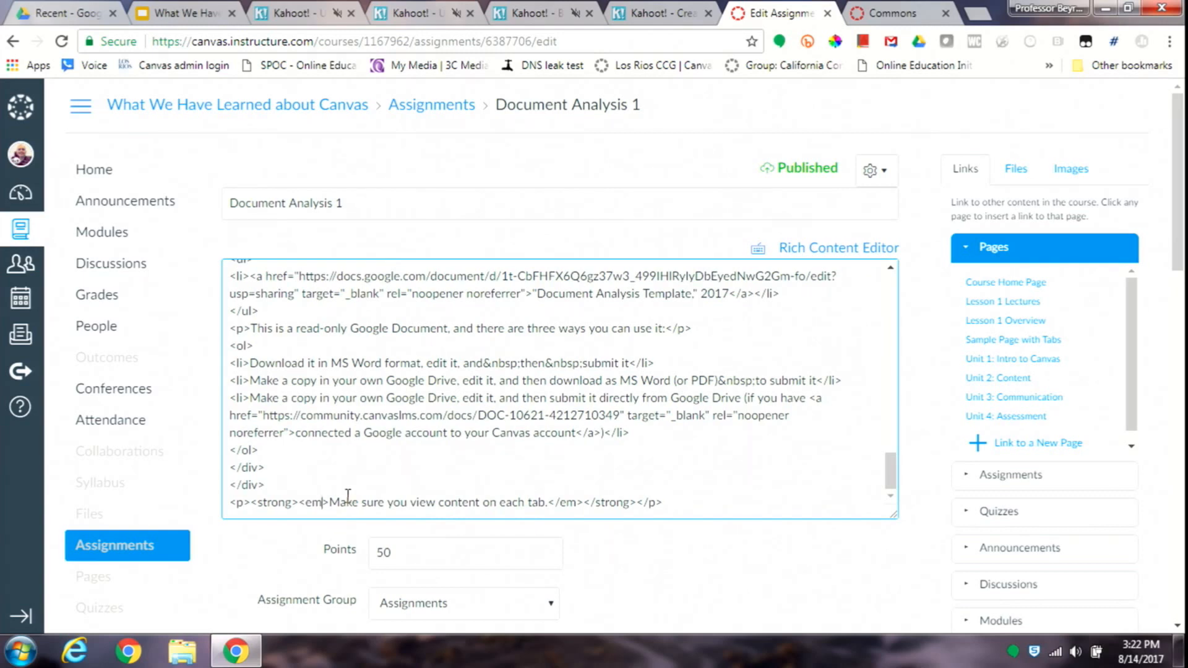
drag(322, 501, 700, 566)
click(290, 485)
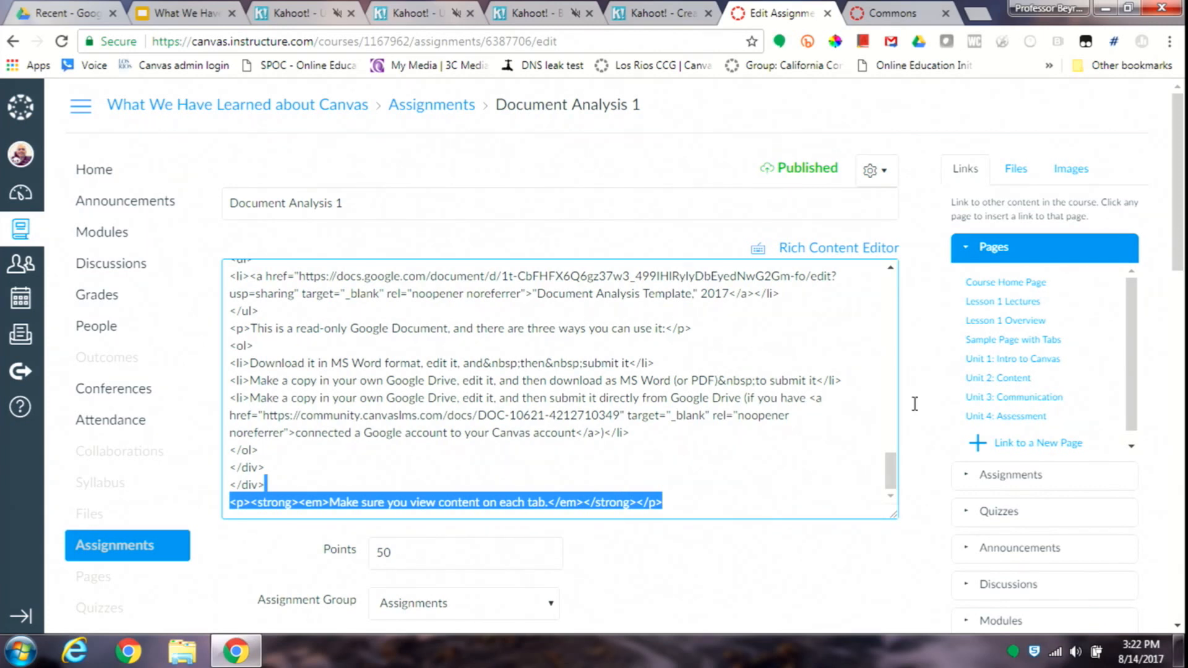
- Save the Document Analysis 1 assignment with its tabbed content
click(1178, 566)
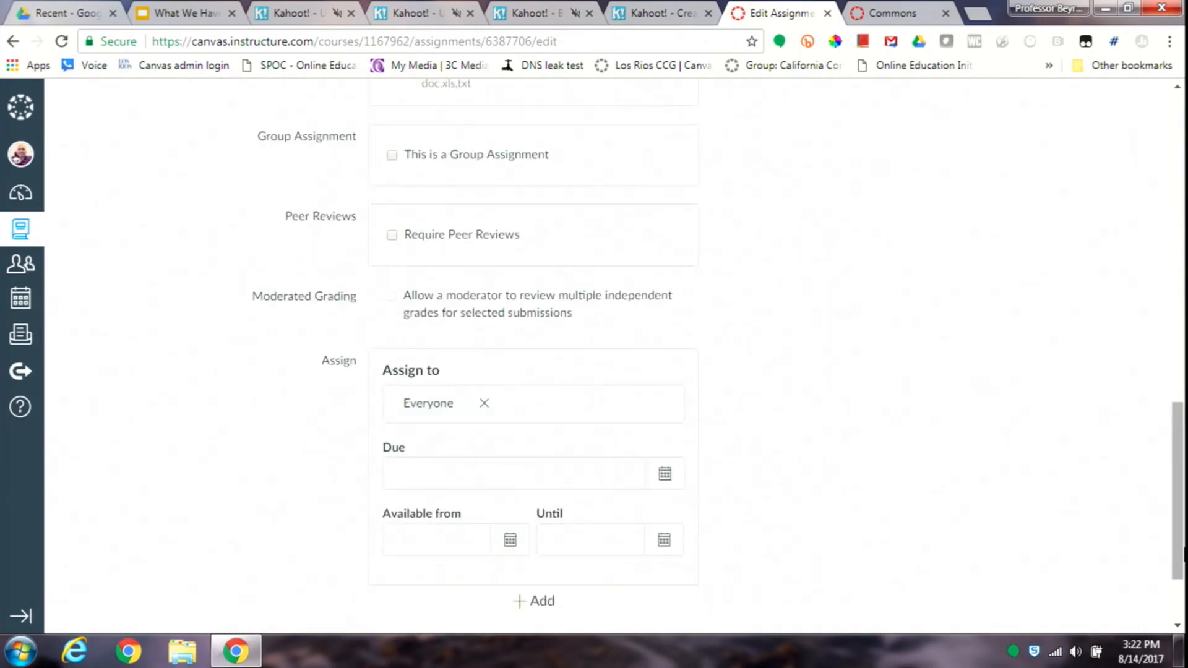
click(1182, 601)
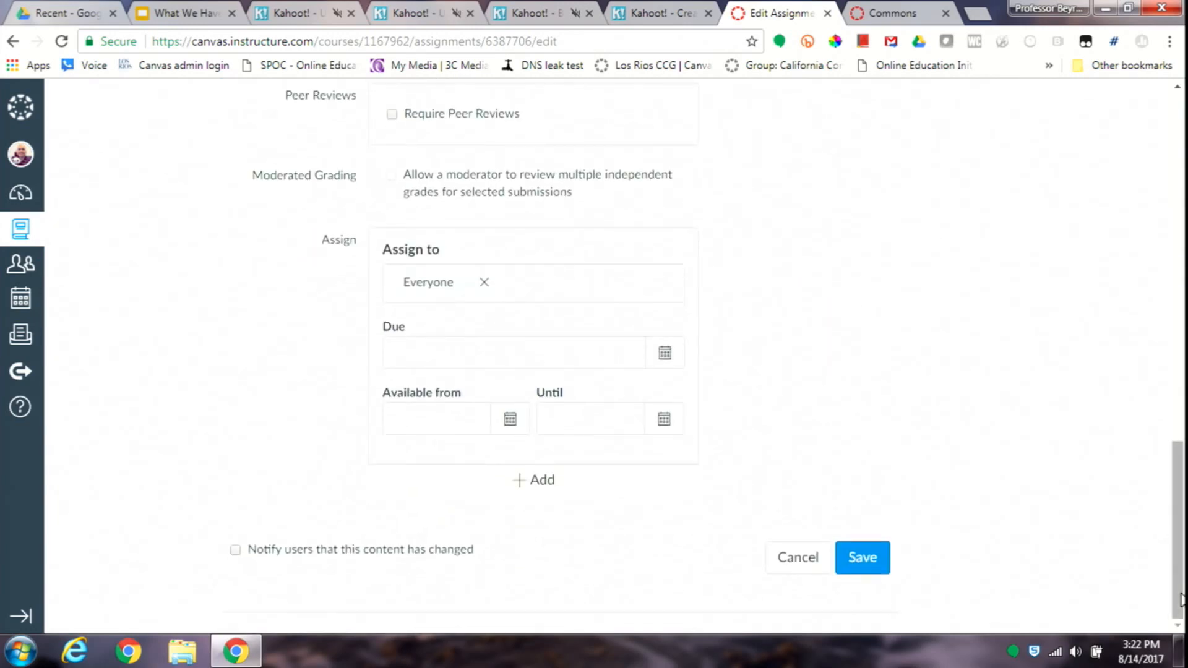
click(868, 559)
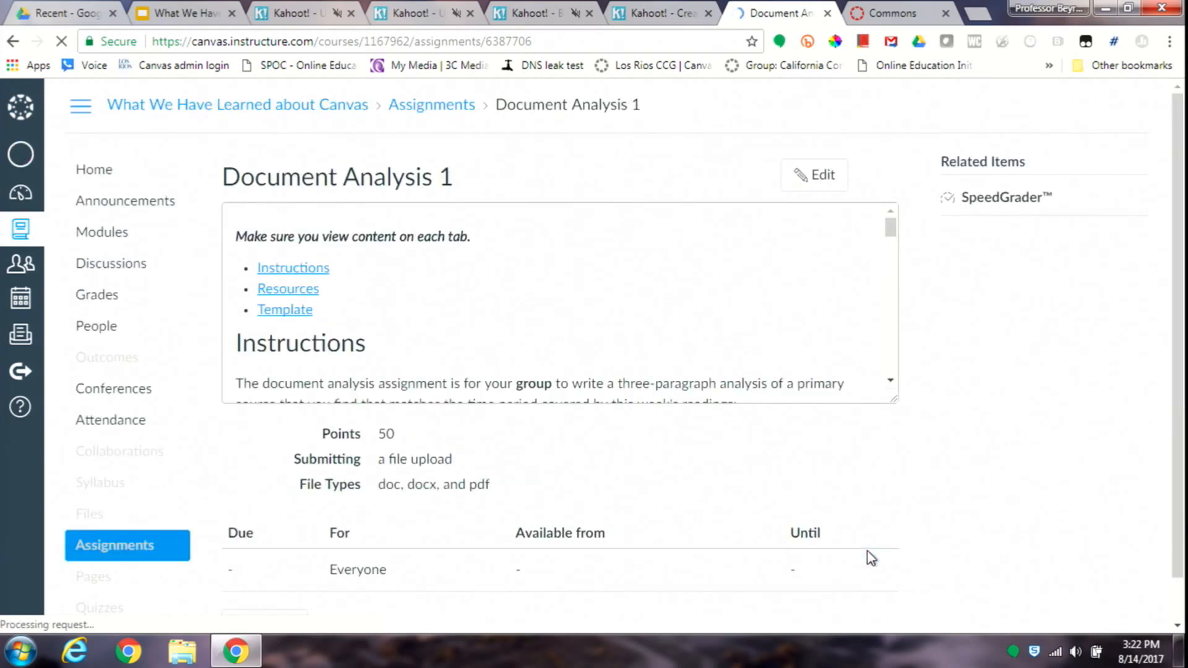
- Enlarge the assignment's description box and review the Resources and Template tabs, the footer line and the Instructions tab
drag(894, 403, 966, 634)
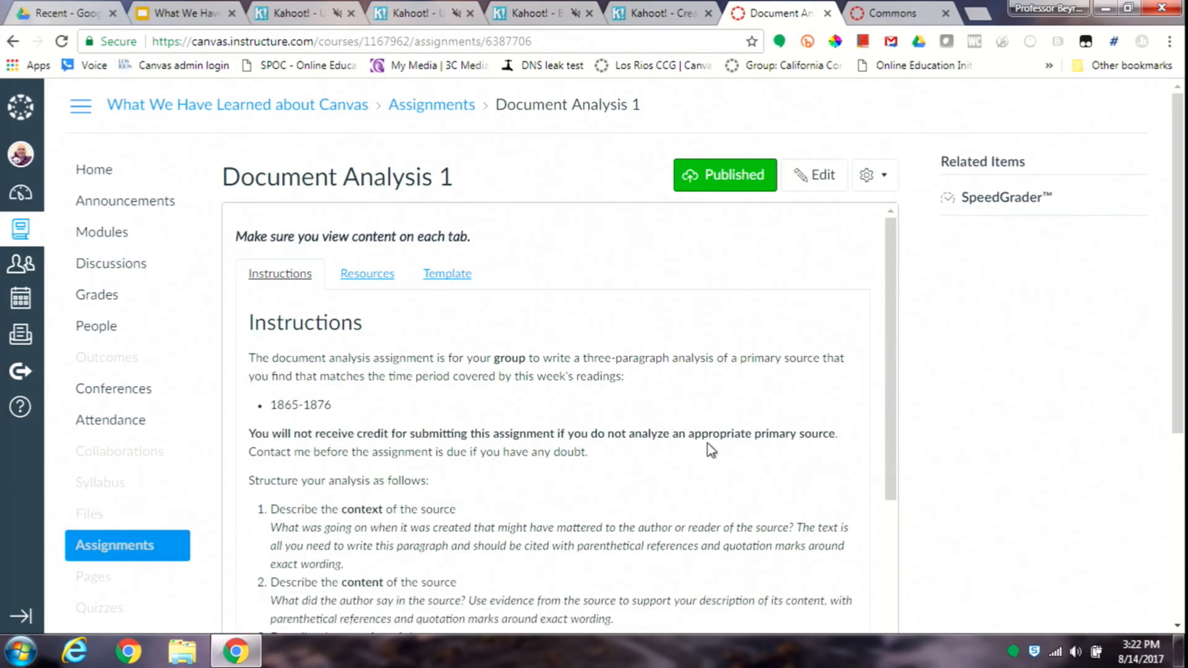
click(388, 281)
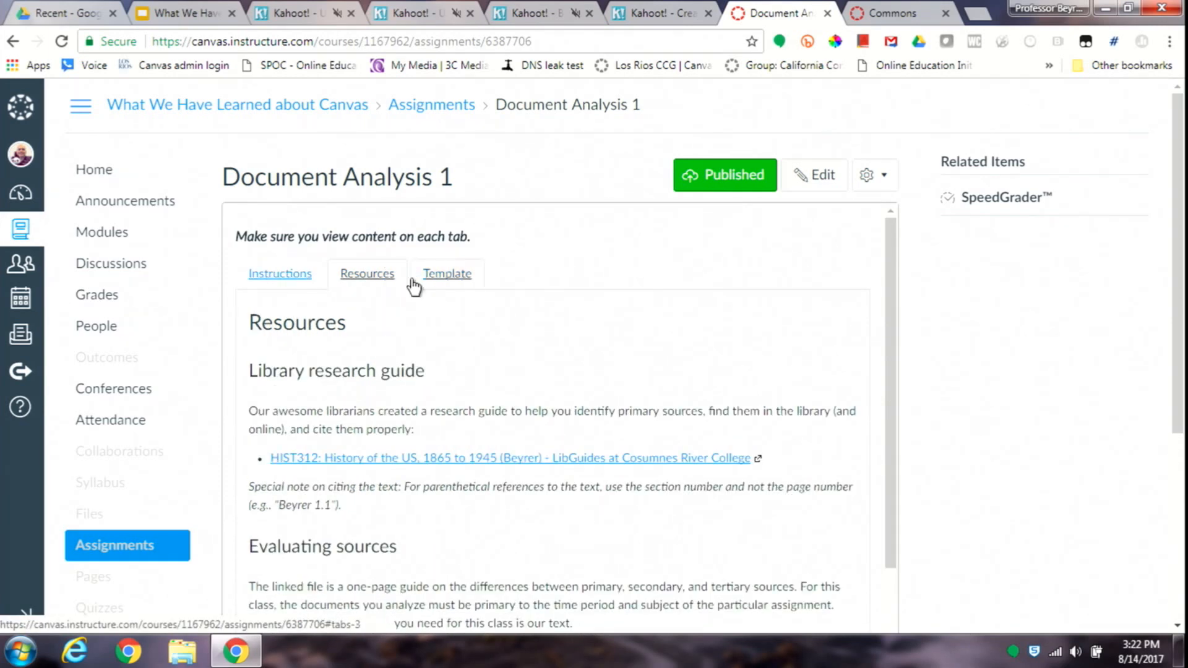
click(440, 275)
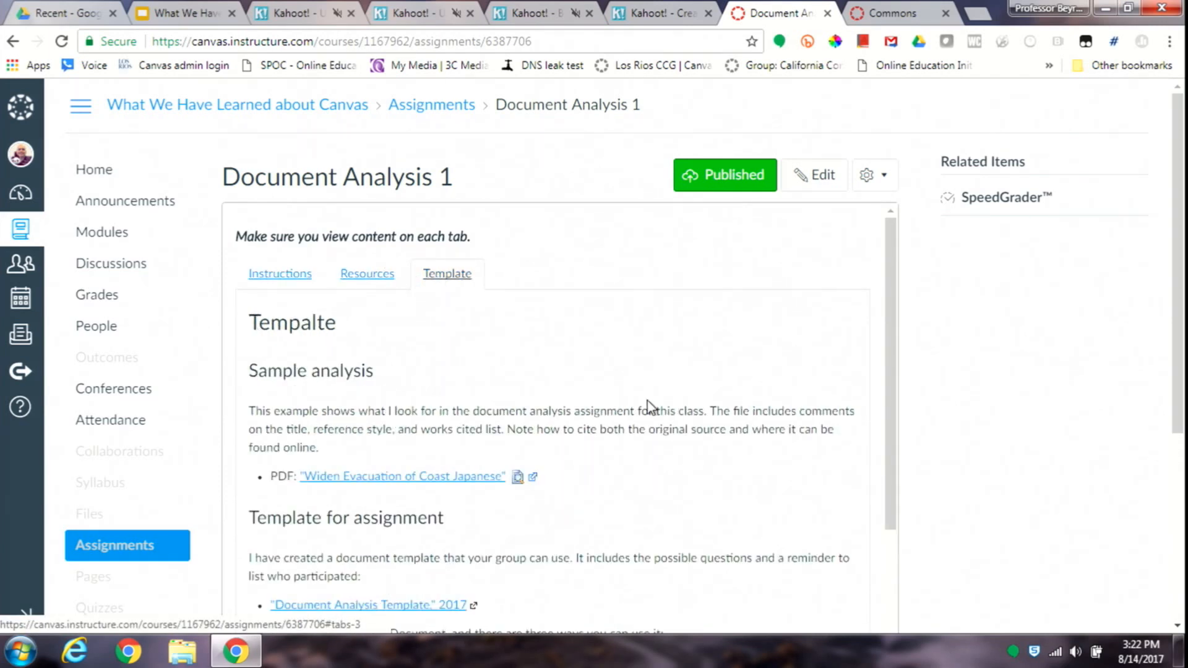
scroll(884, 584, down, 3)
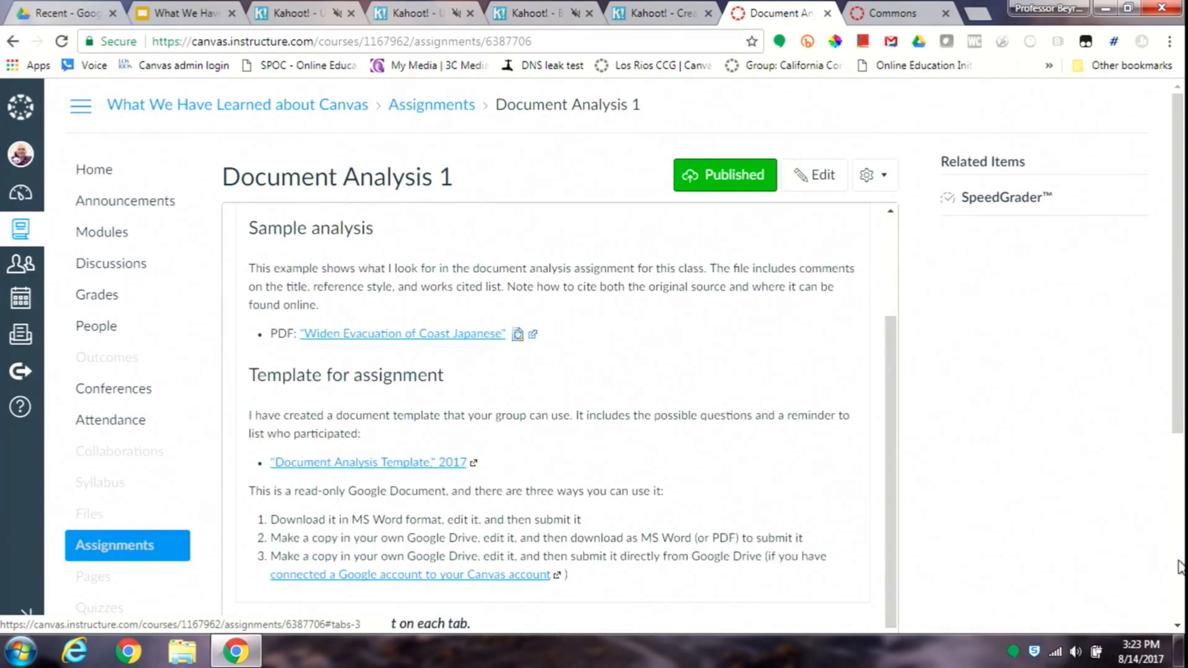
scroll(1182, 576, down, 5)
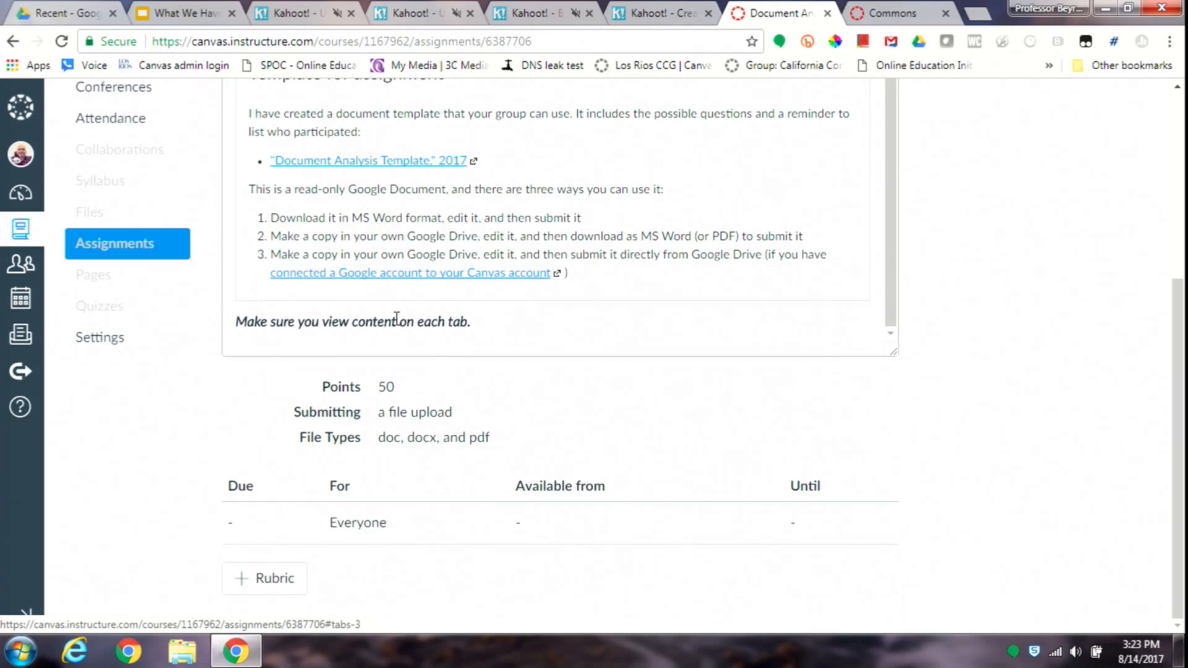
scroll(1179, 137, up, 5)
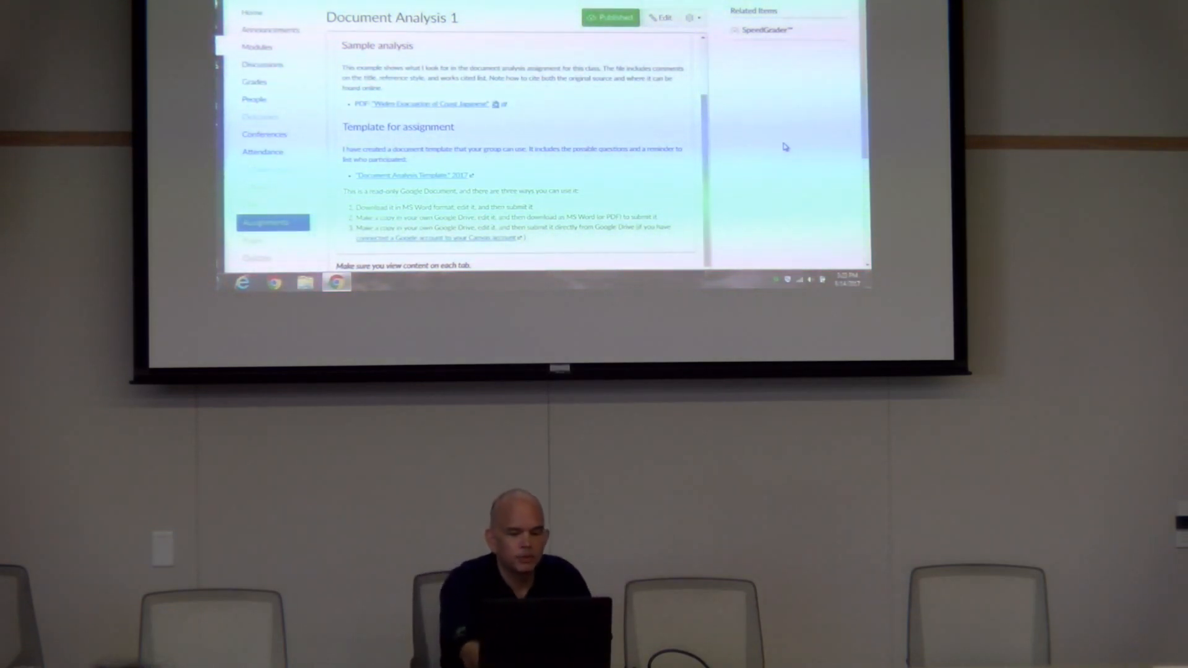
click(705, 54)
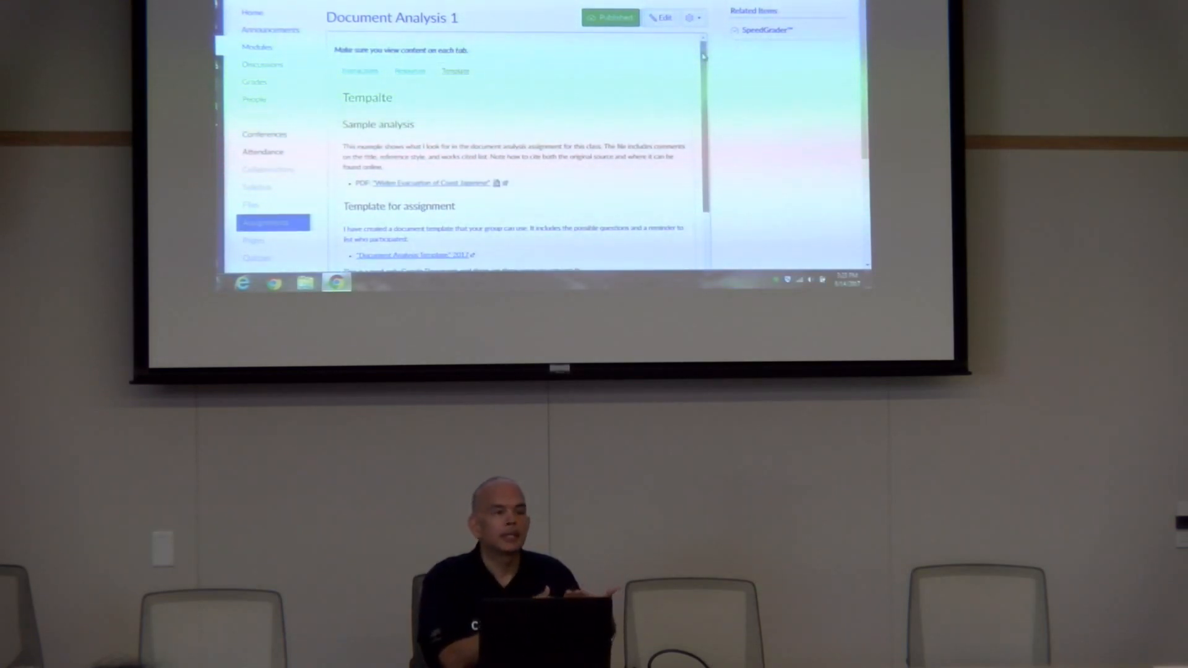
click(359, 72)
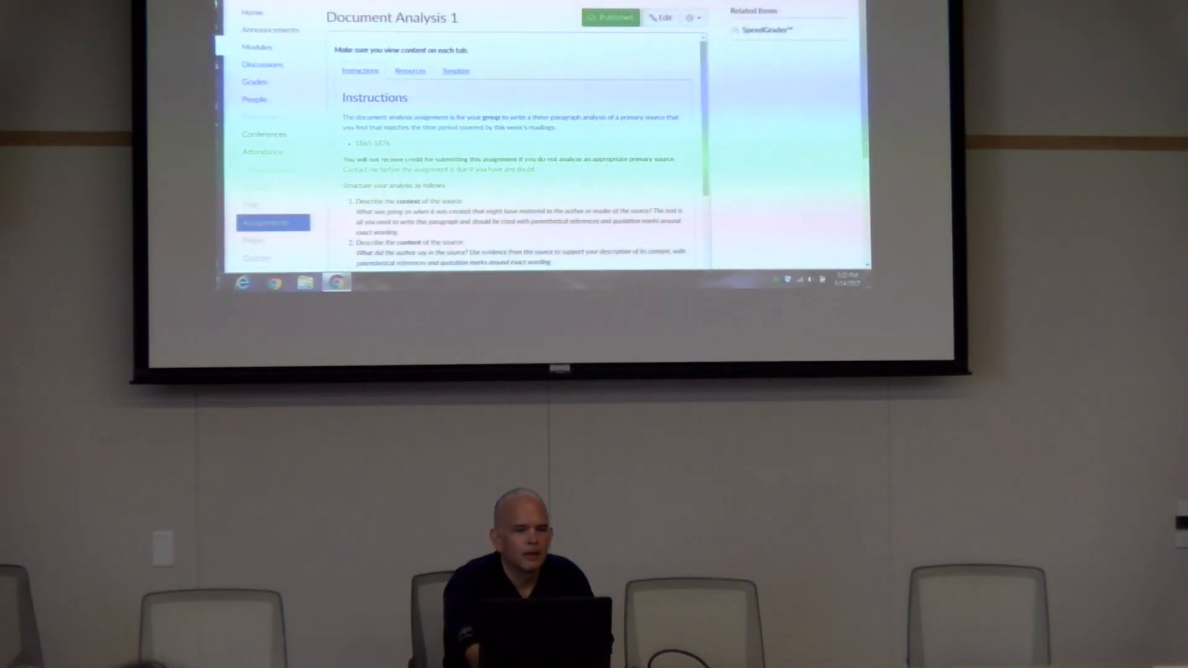
click(353, 1)
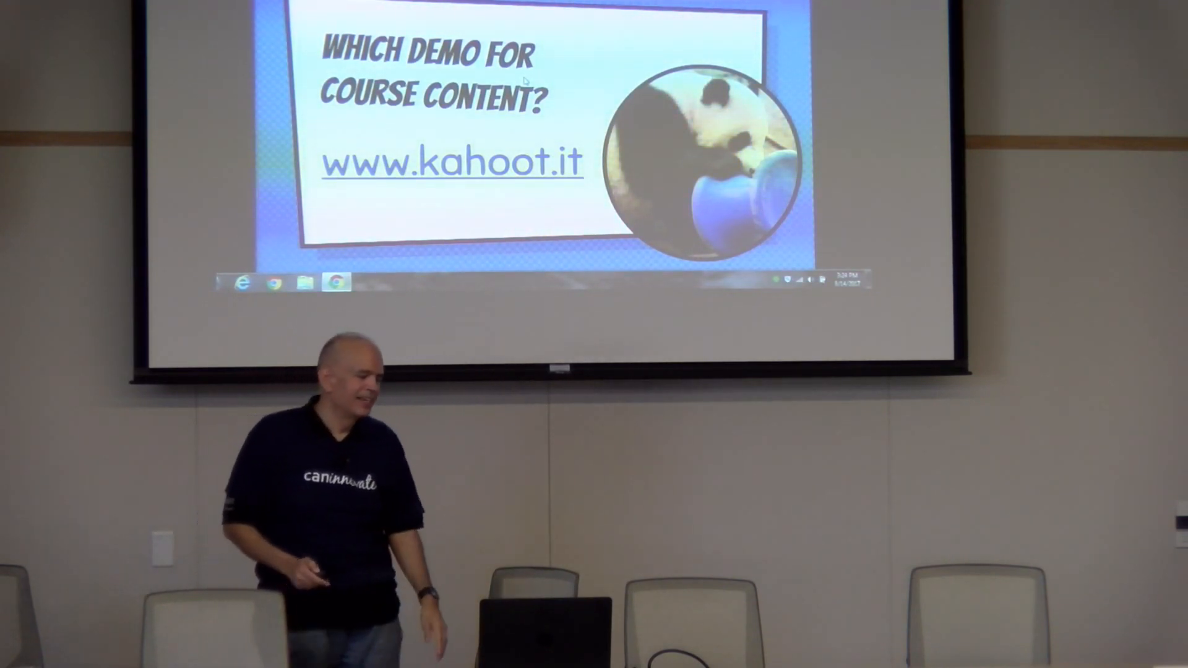
key(Right)
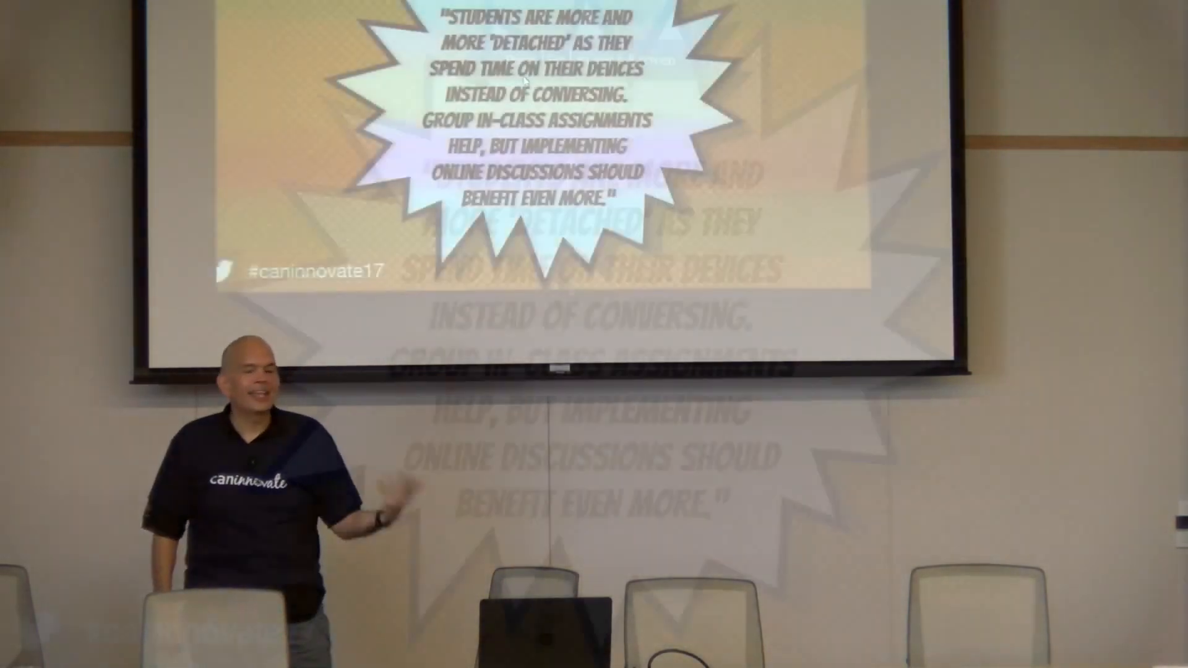
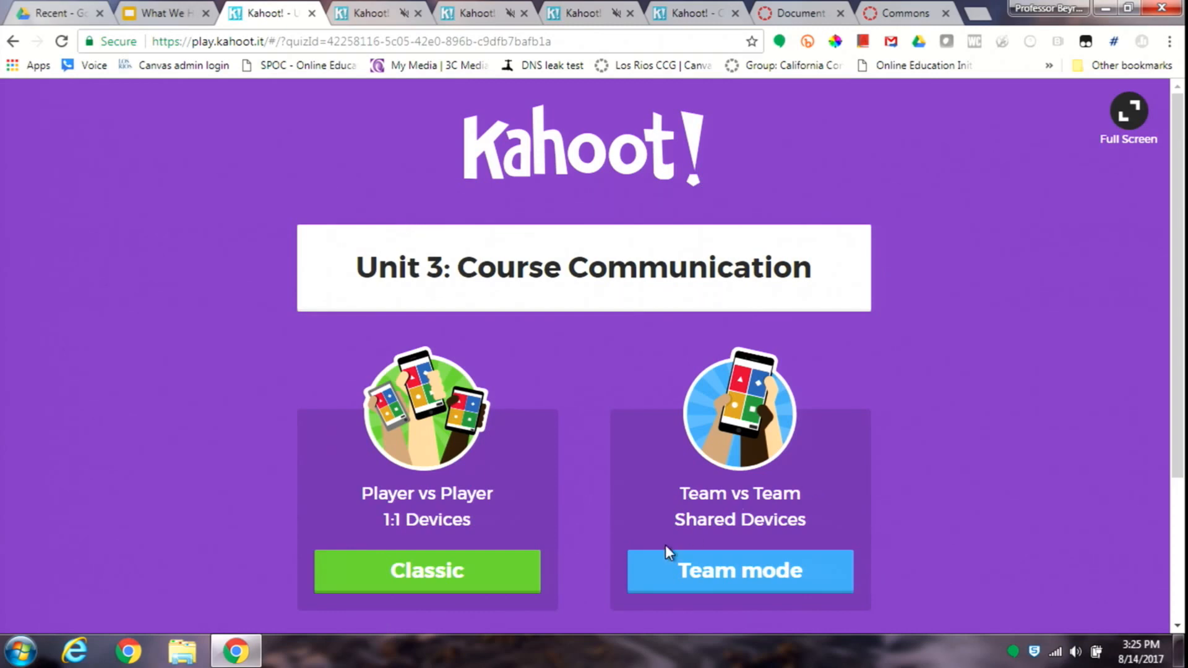
- Launch the Unit 3: Course Communication survey in Classic mode, mute its browser tab and start it once the players have joined
click(530, 570)
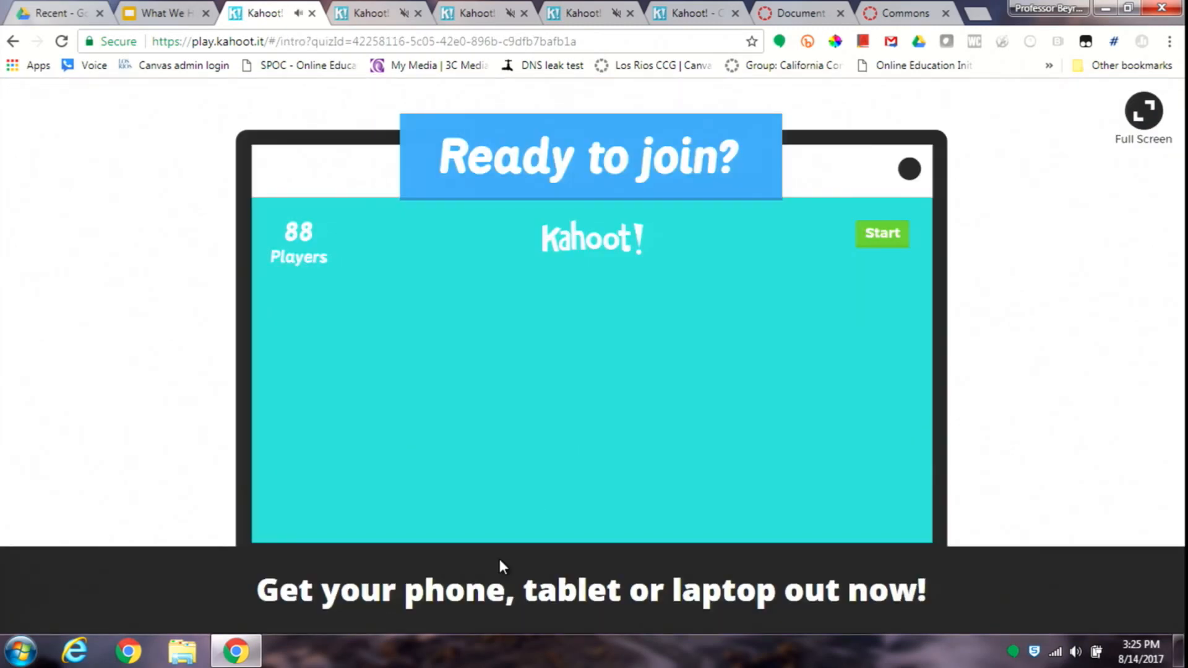
right_click(252, 11)
click(296, 115)
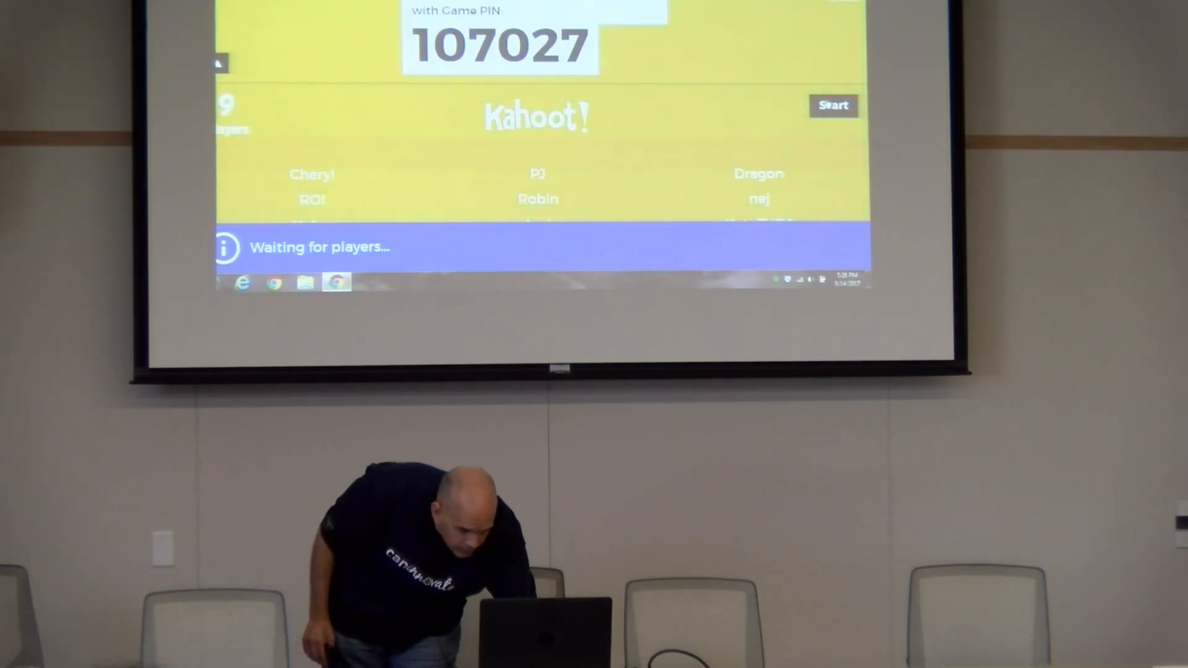
click(827, 105)
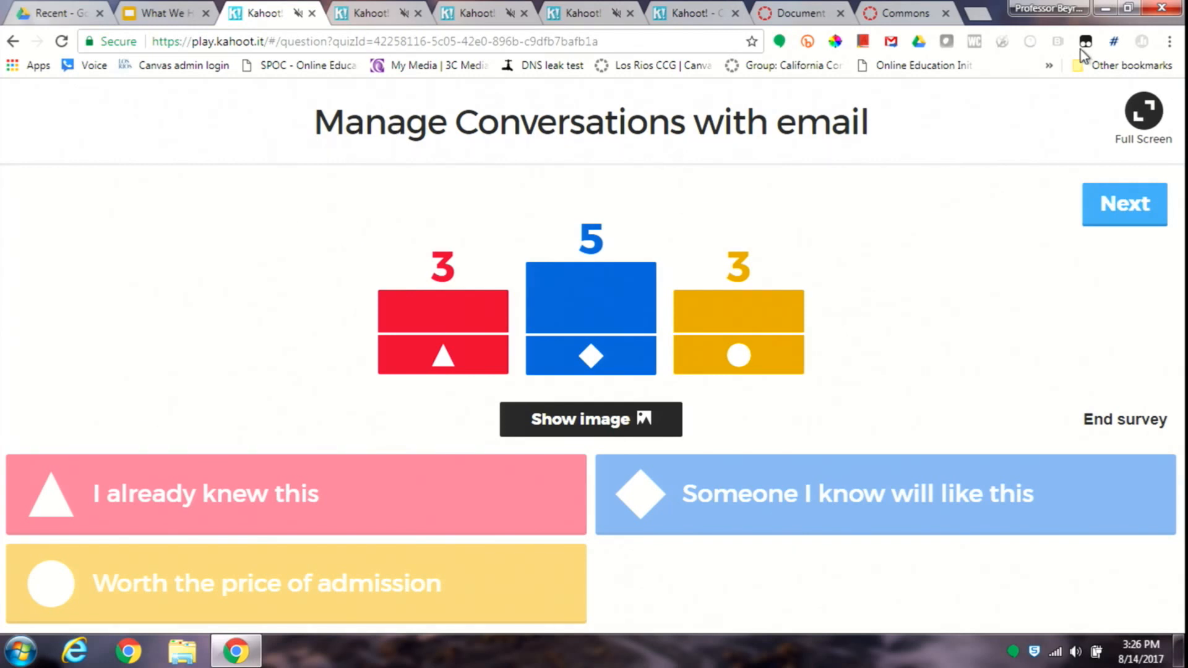
- Advance the survey past the email conversation and Discussion-via-email questions, and end answering on the course Calendar question
click(1131, 222)
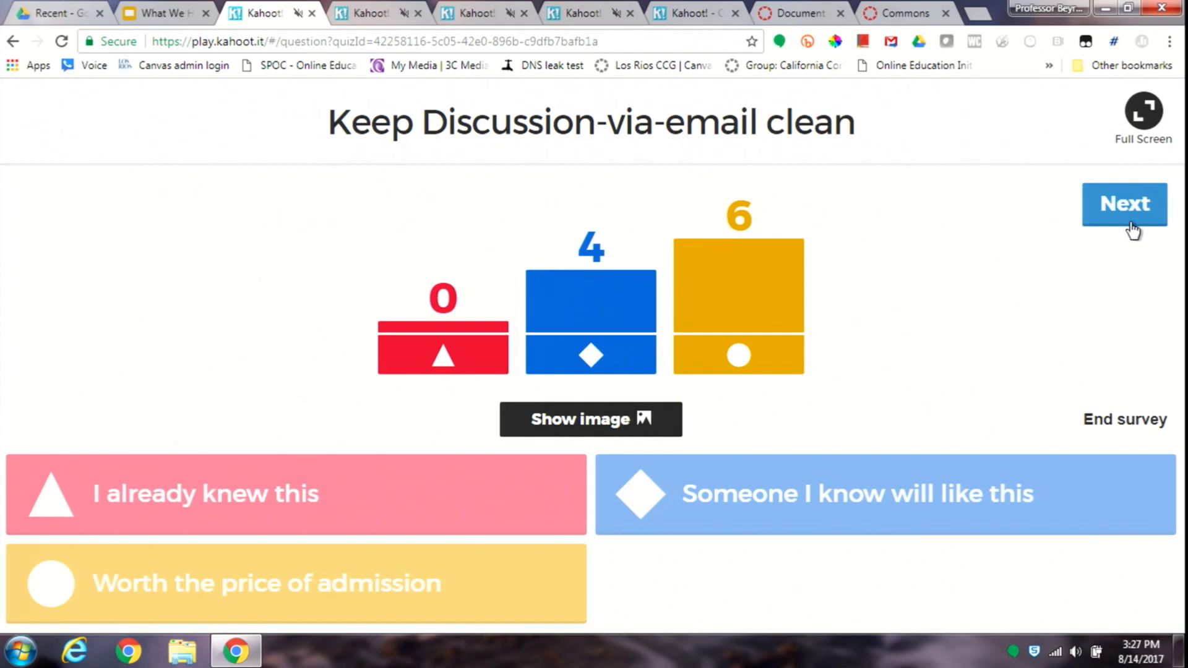
click(1133, 229)
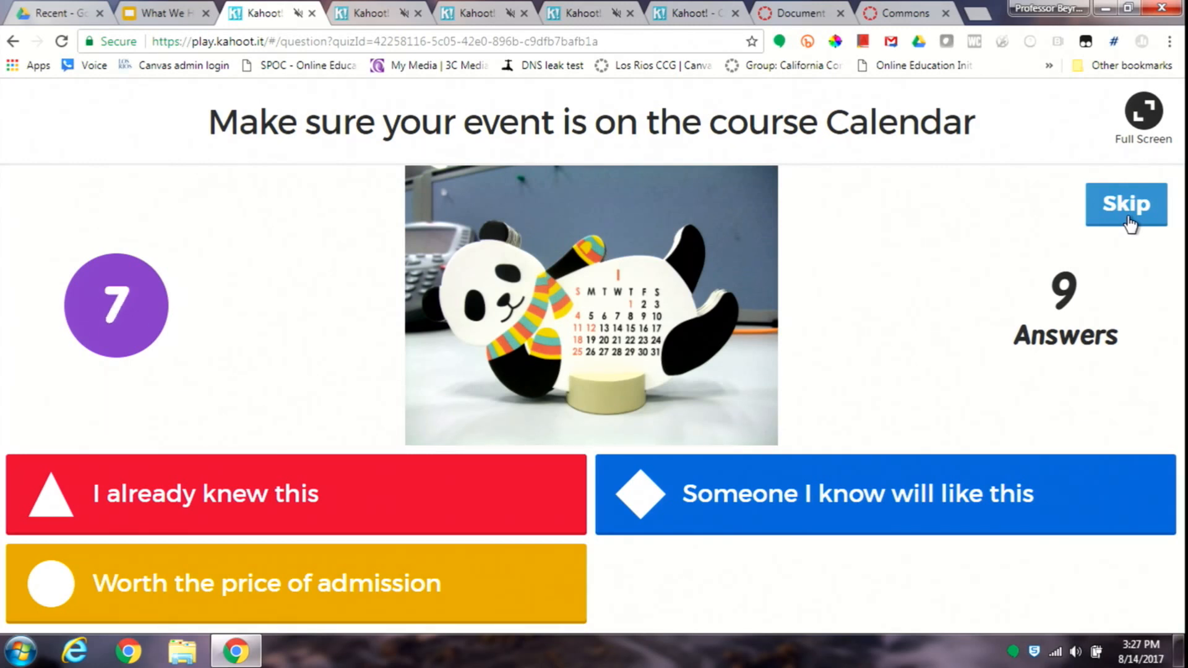
click(1129, 224)
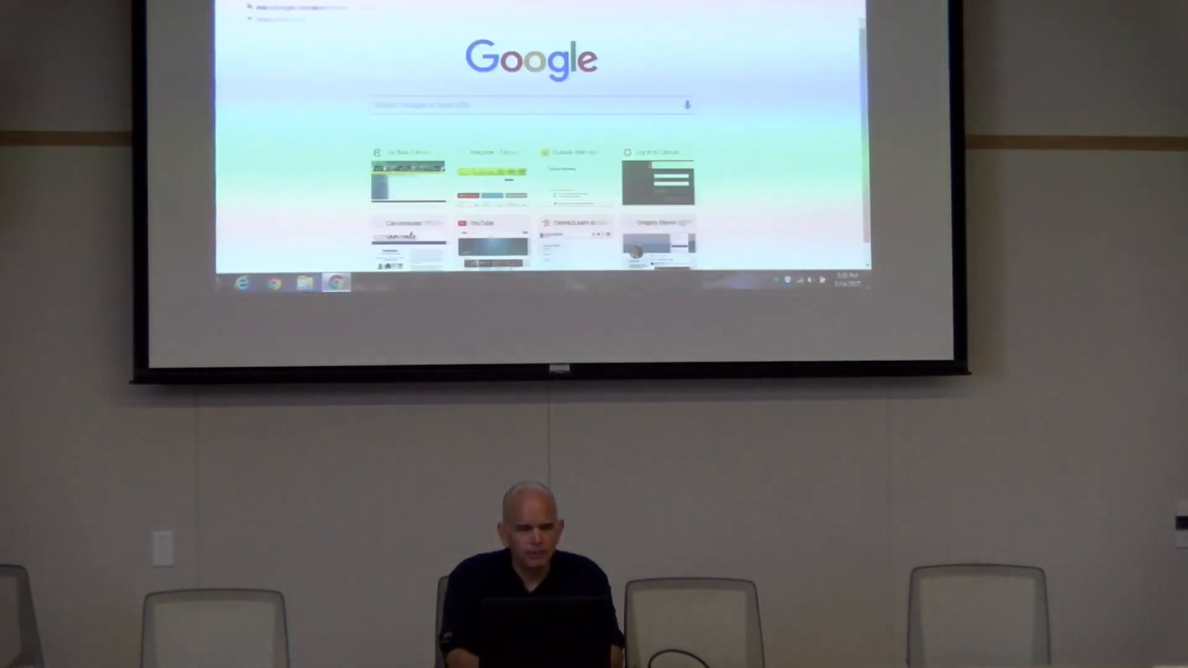
- Switch to Gmail and open the "New Comment for Introductions: What We Have Learned about Canvas" notification to its end
key(Return)
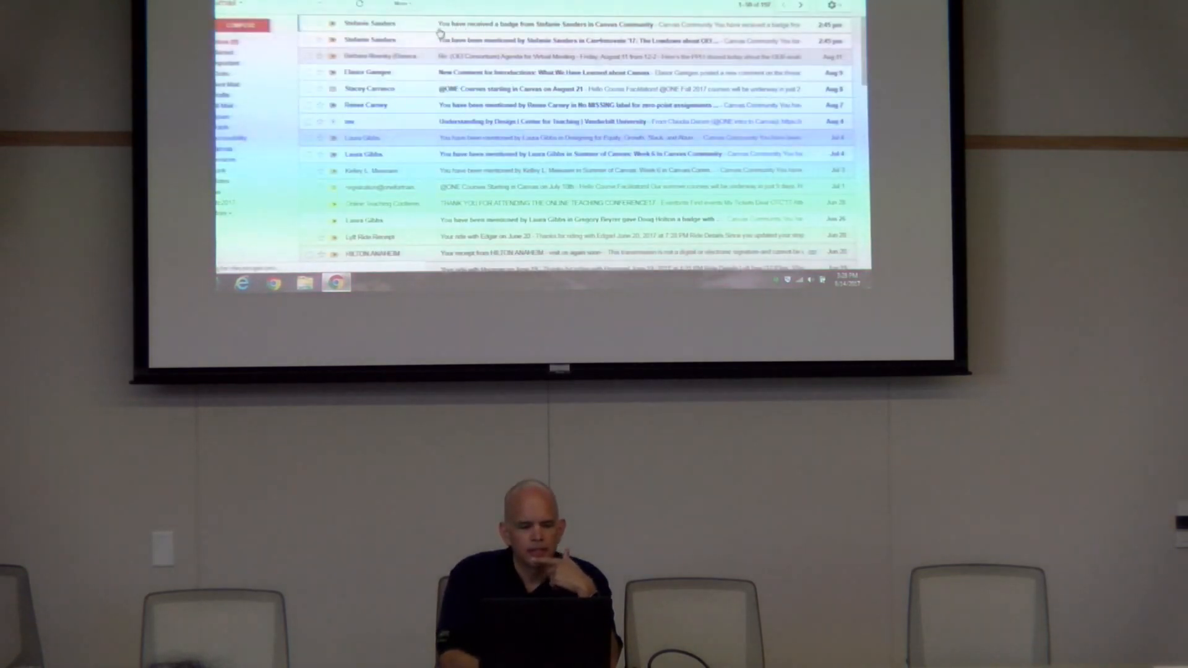
click(499, 75)
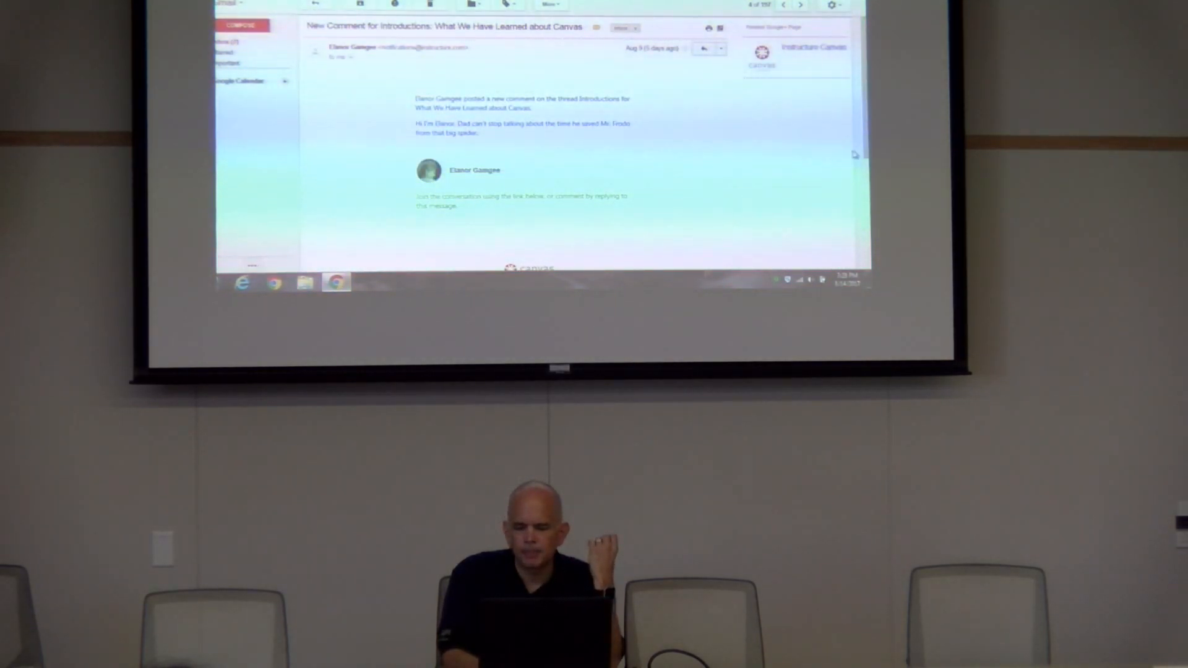
scroll(851, 158, down, 5)
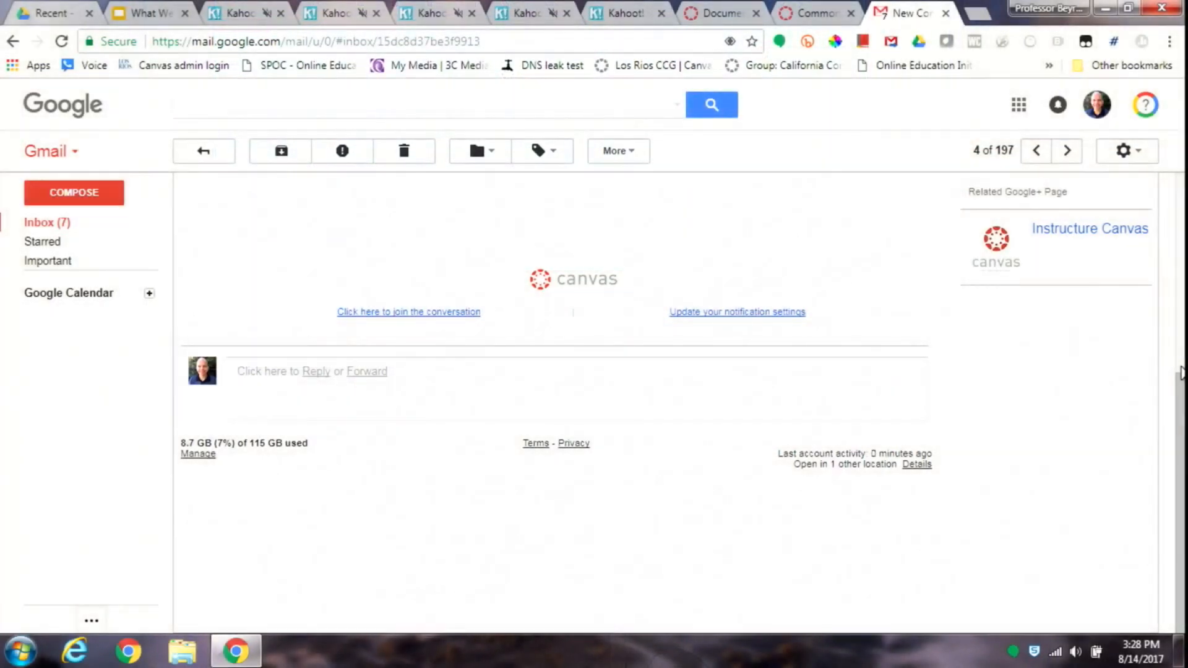
- Reply to the notification with "Welcome to the class" and the student's first name, sending it and archiving the conversation
text(r)
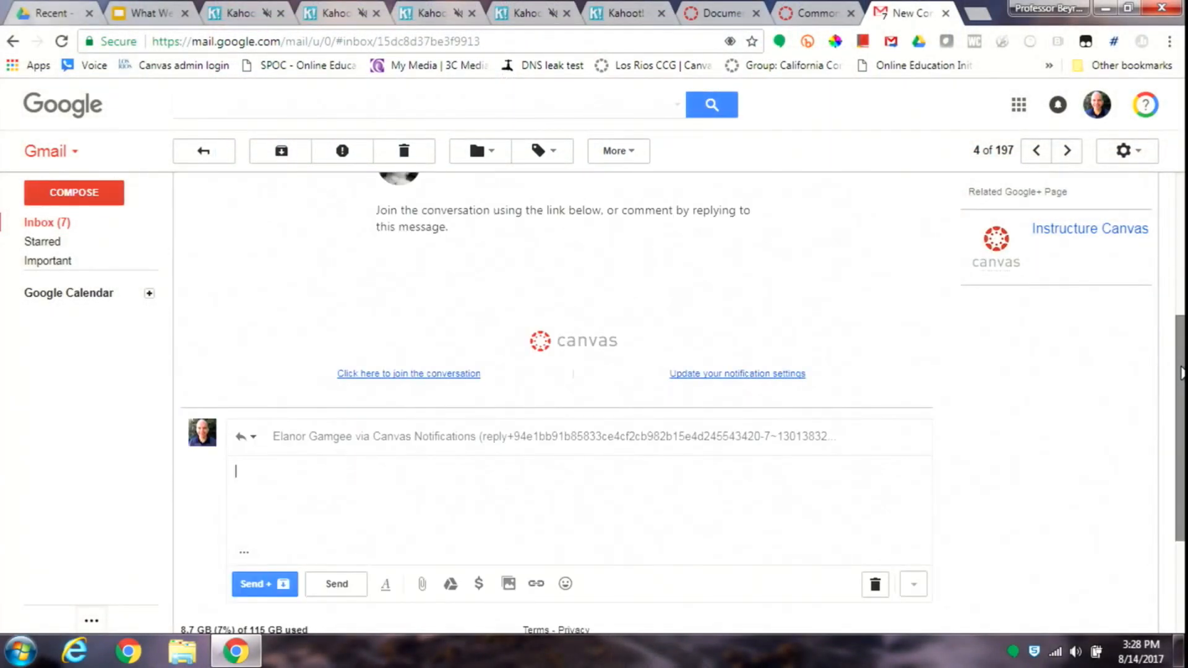
text(WElcom)
key(BackSpace)
text(elcome to the class Elanor.)
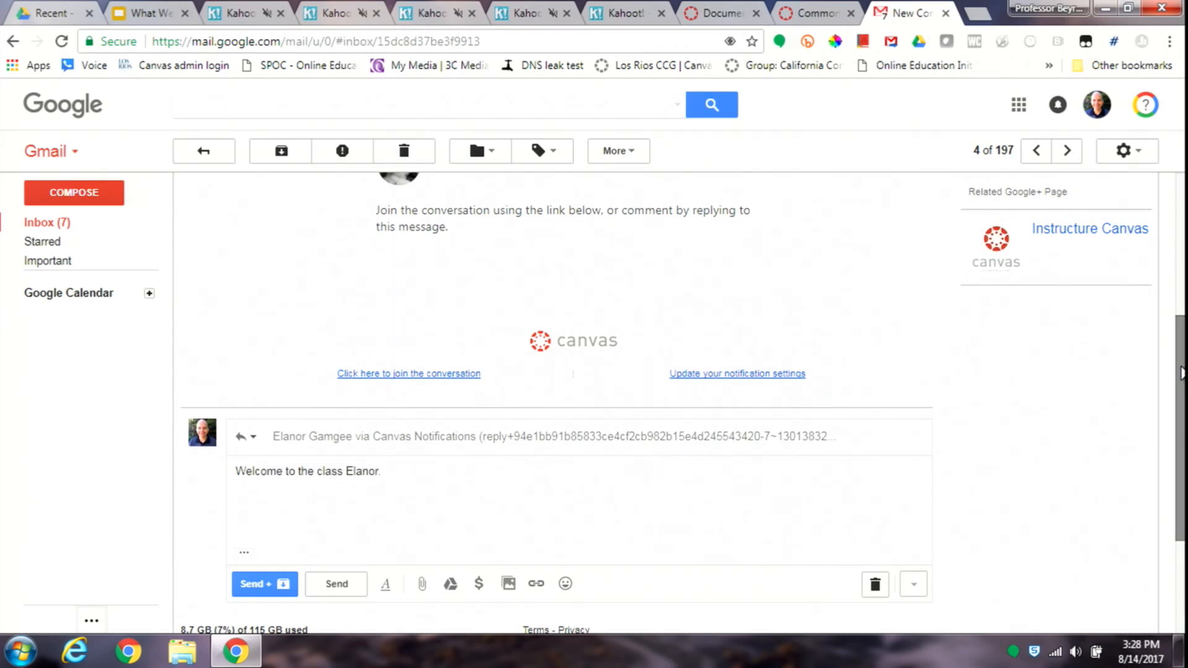
click(285, 583)
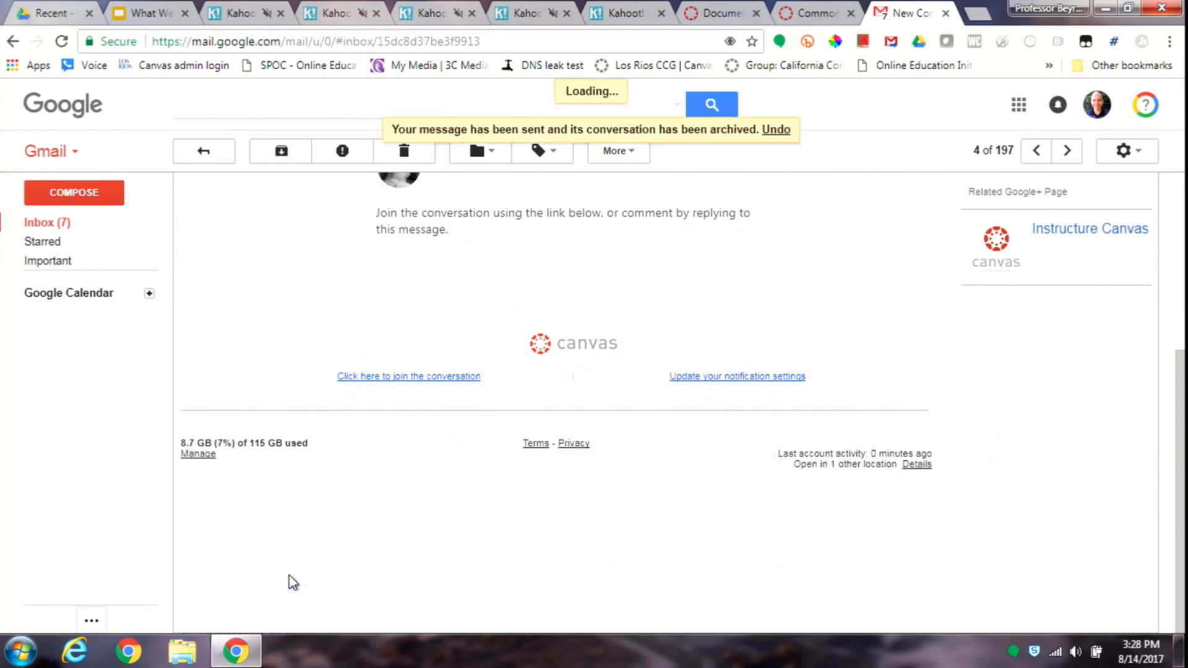
mouse_move(291, 581)
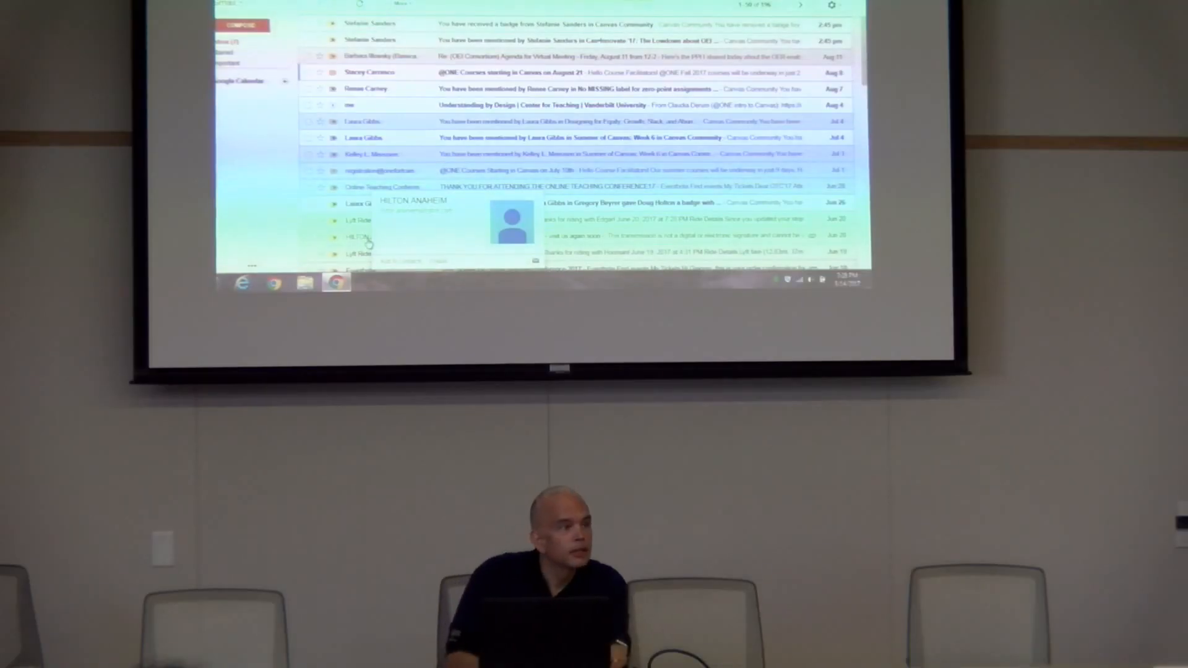
- Switch to the Canvas course and open the pinned Introductions discussion
key(ctrl+Tab)
key(ctrl+Tab)
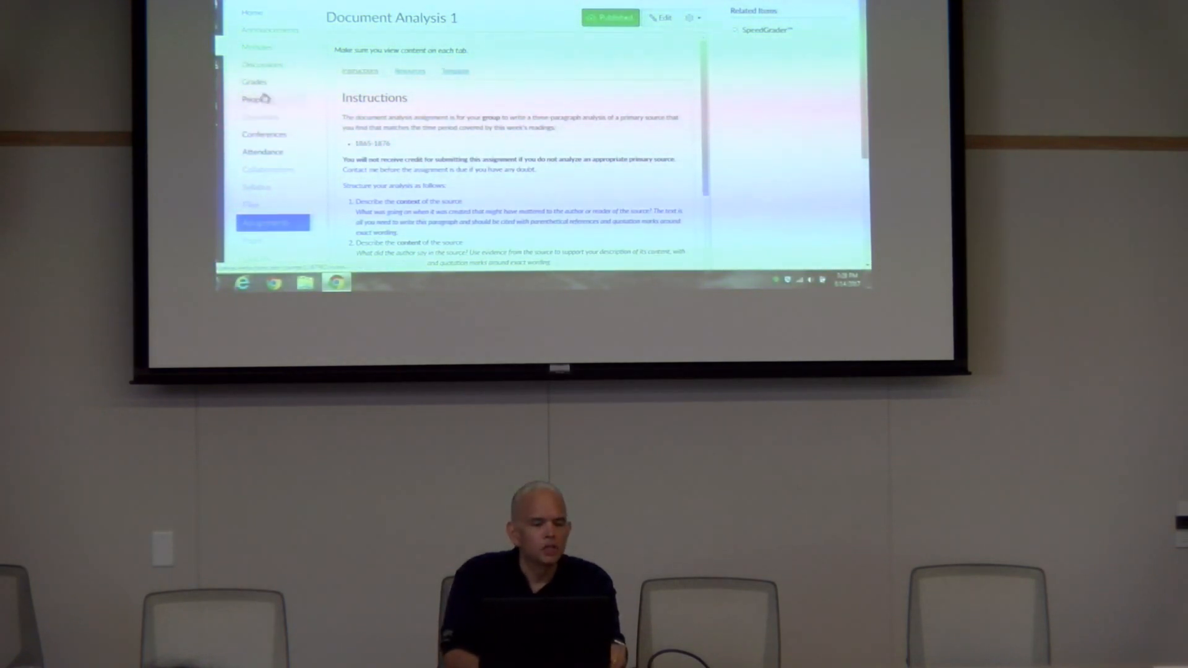
click(265, 67)
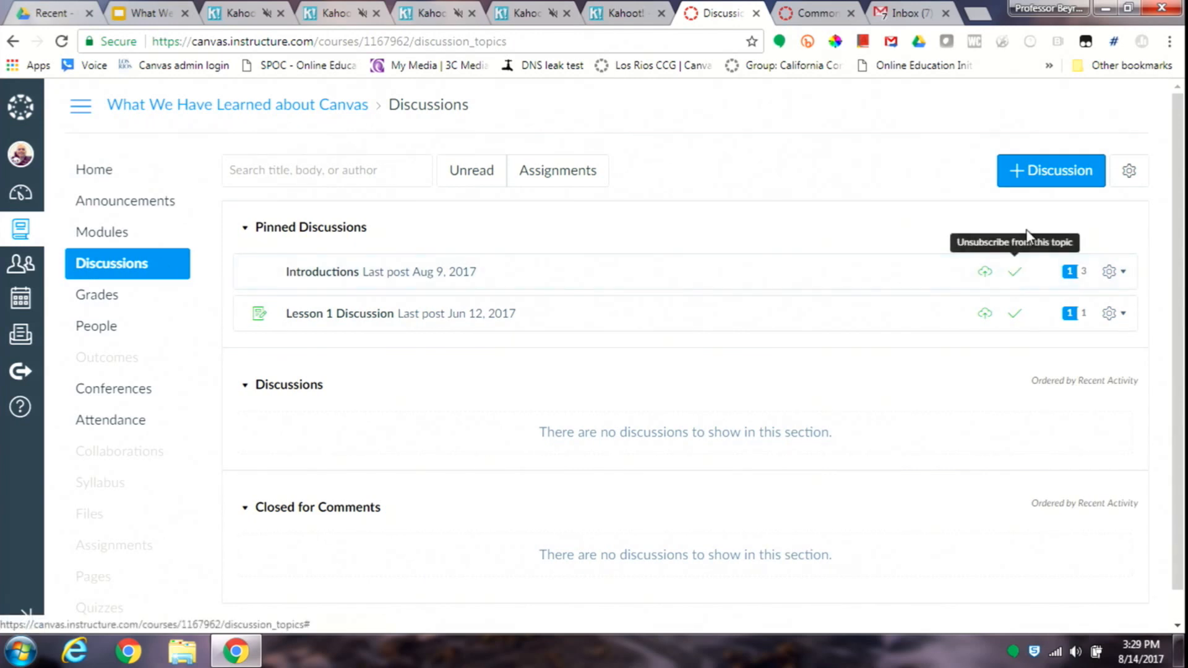
click(325, 274)
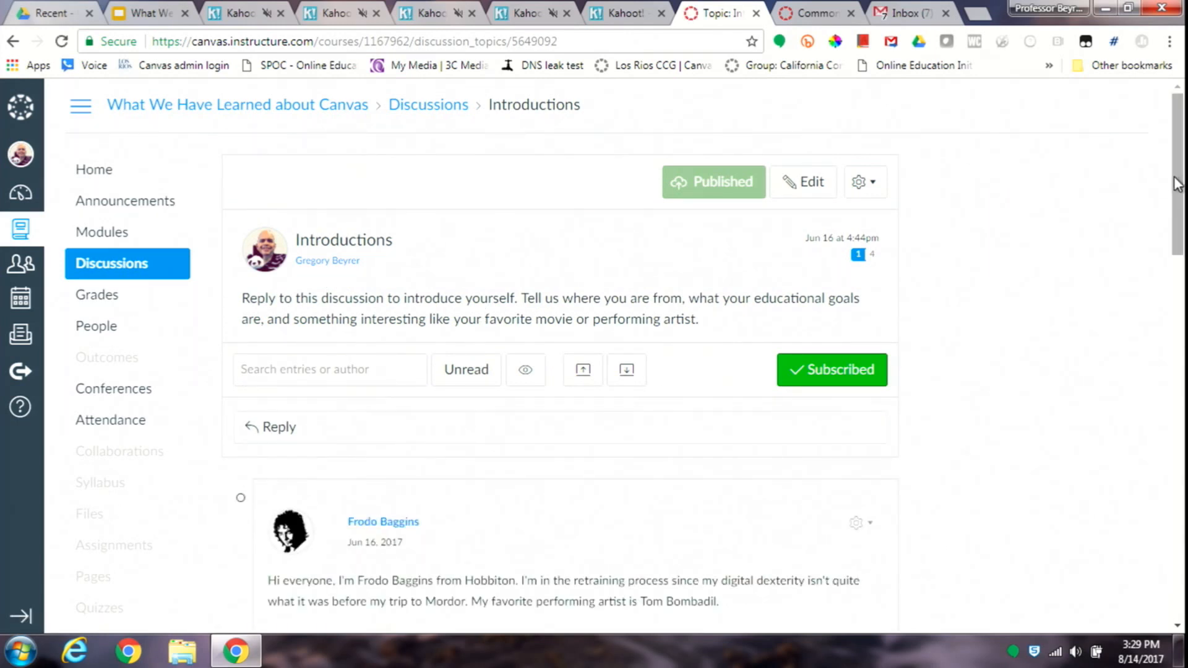
- Examine the instructor's emailed replies in the discussion, including the quoted notification text beneath each one
drag(1177, 186, 1173, 321)
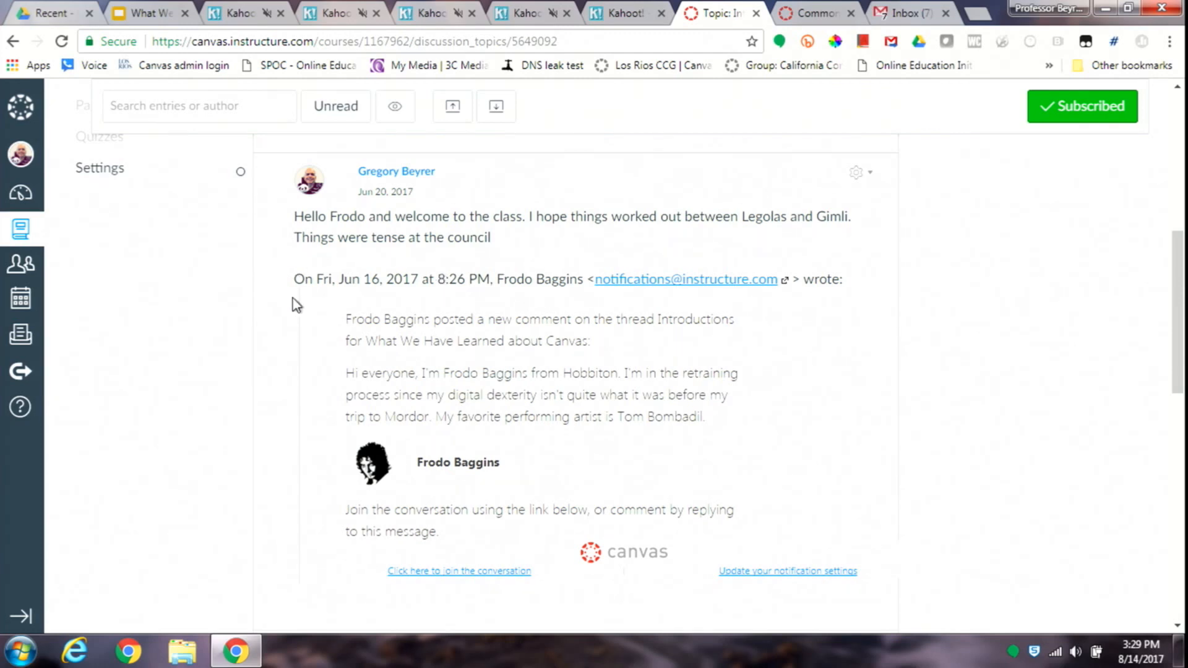
drag(307, 281, 487, 462)
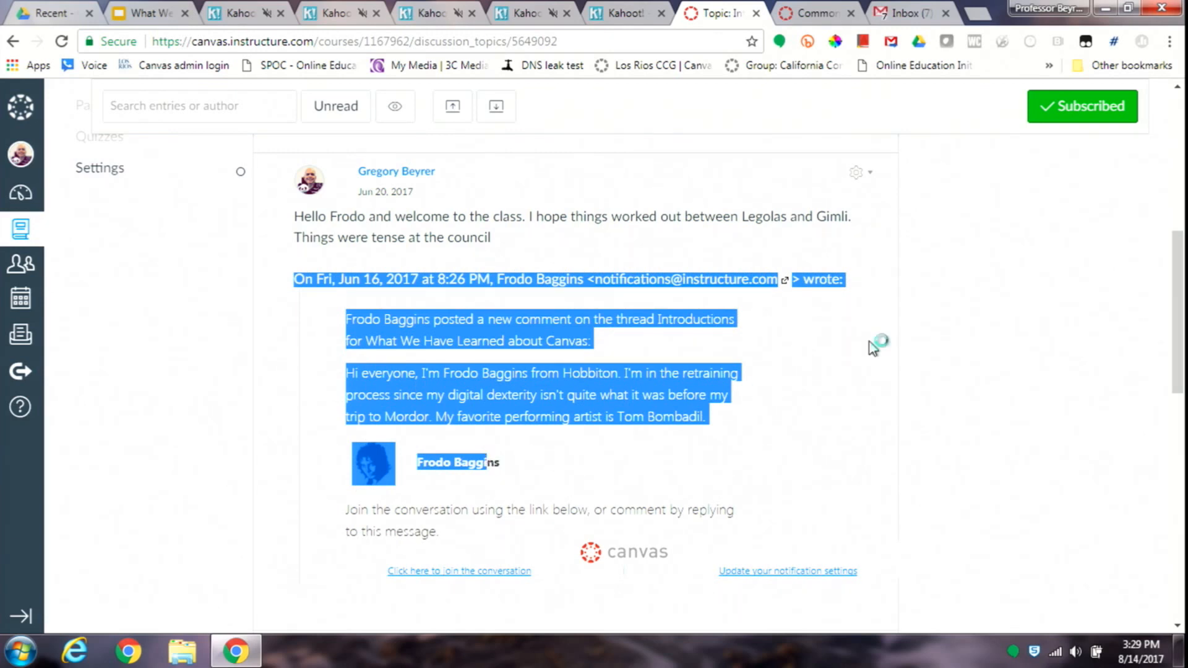
click(1017, 246)
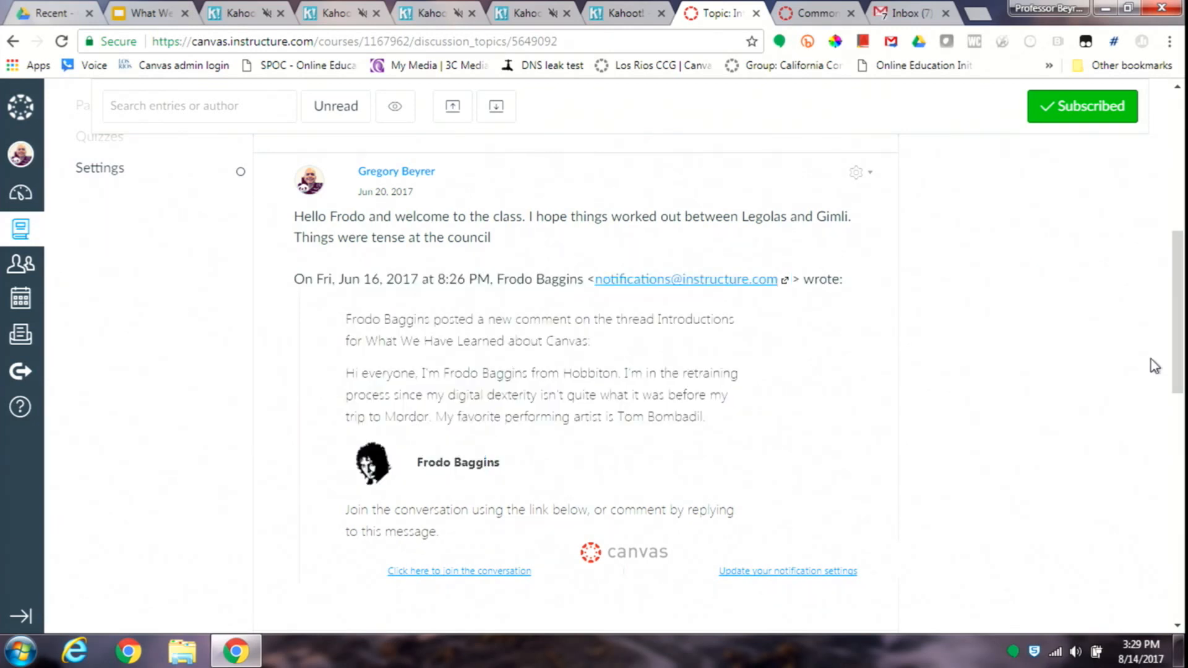
click(1182, 421)
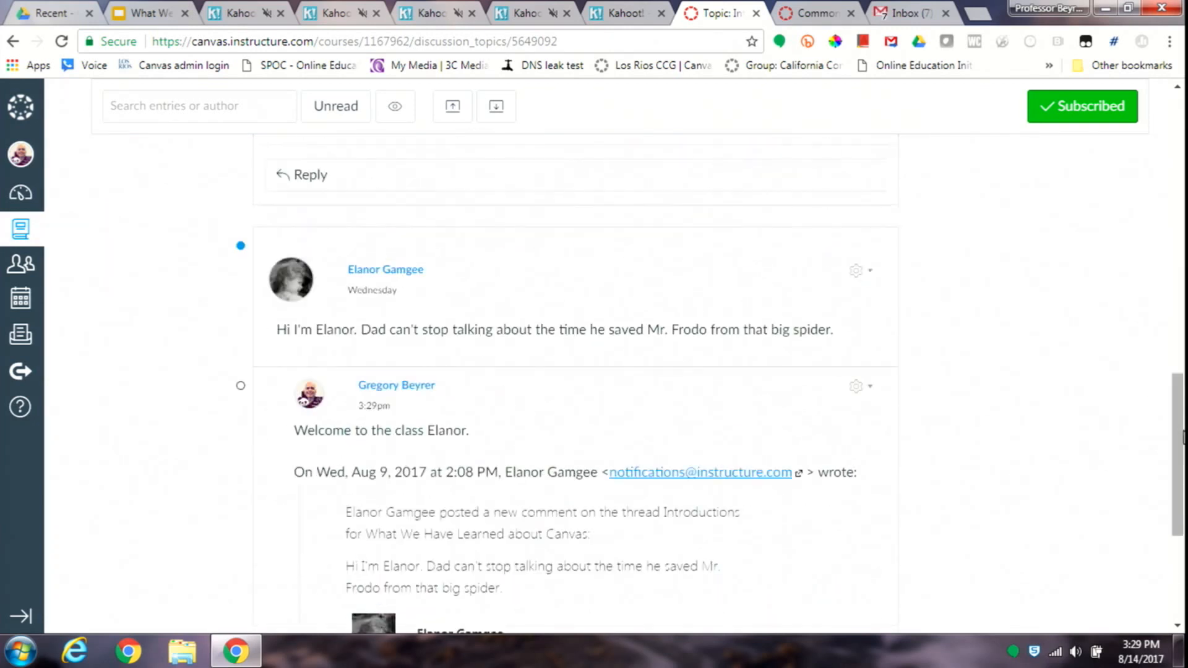
drag(1183, 436, 1182, 476)
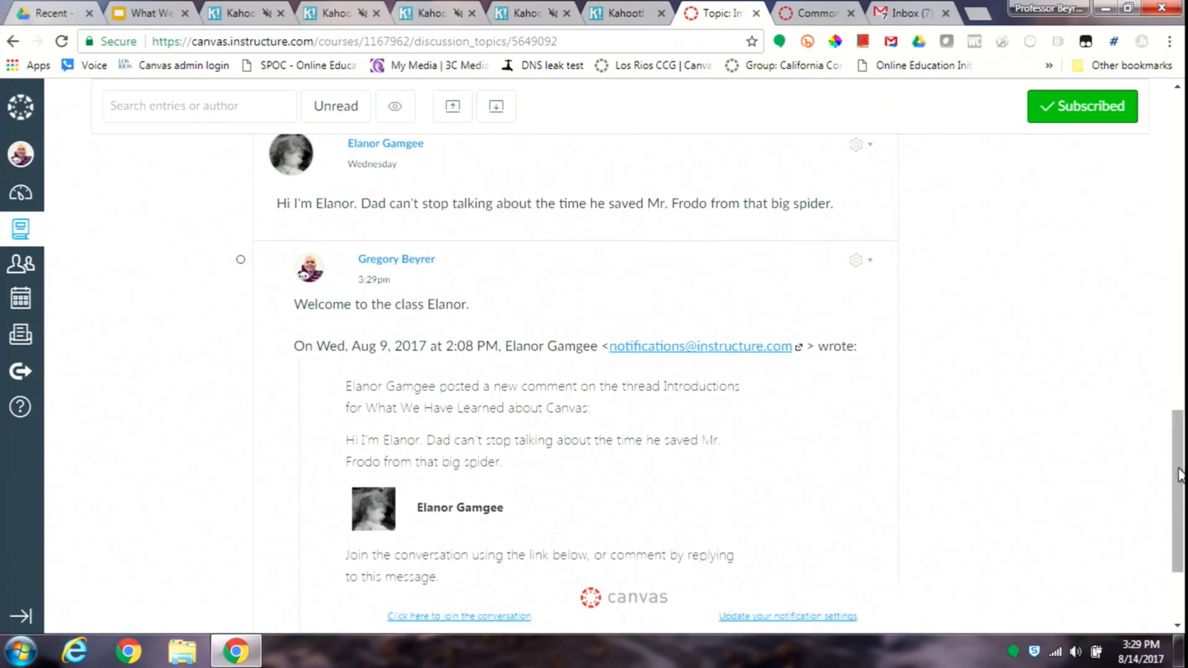
- Switch back to Gmail and look through All Mail for the student's discussion notification
click(893, 9)
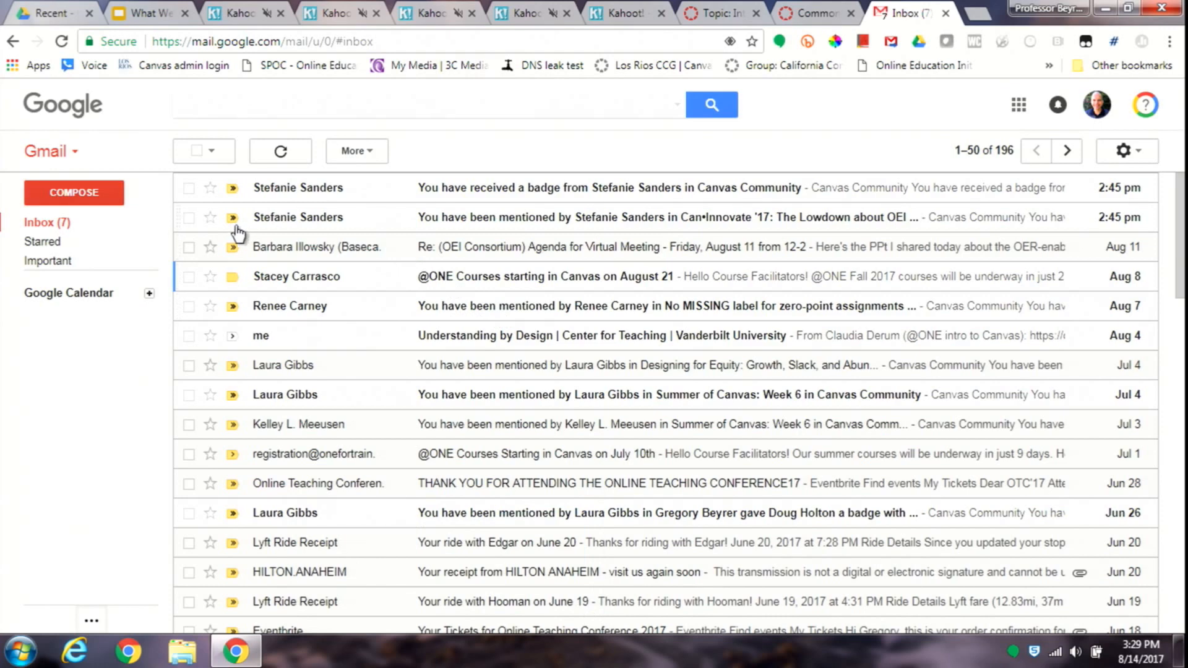
mouse_move(81, 257)
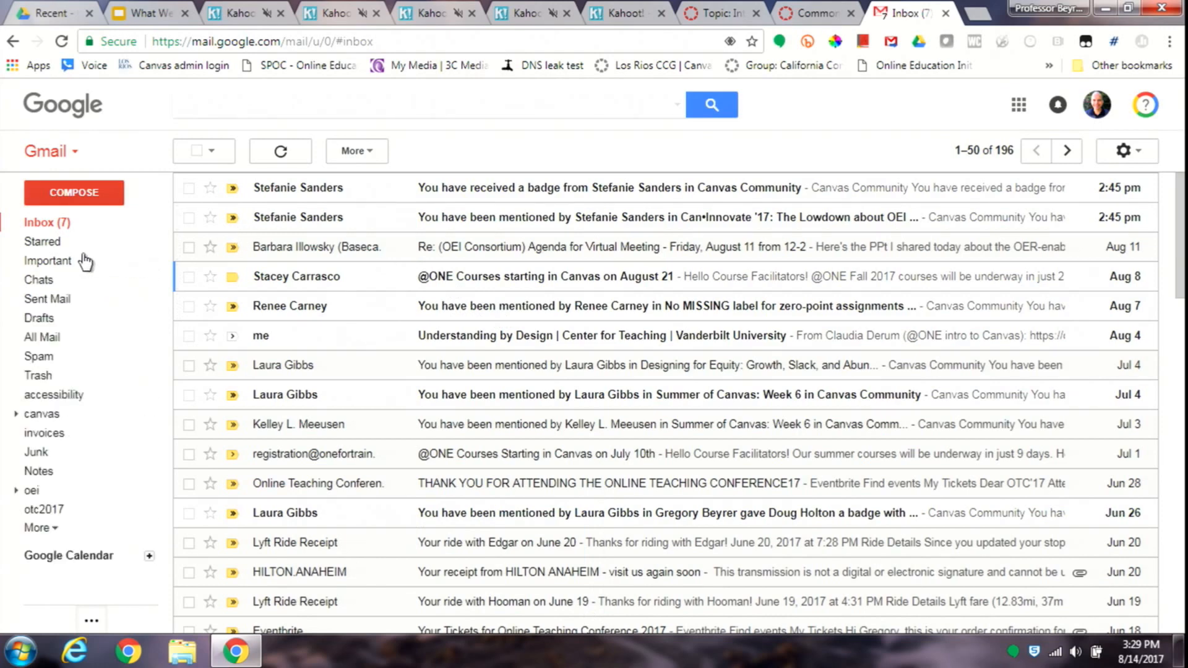
click(49, 338)
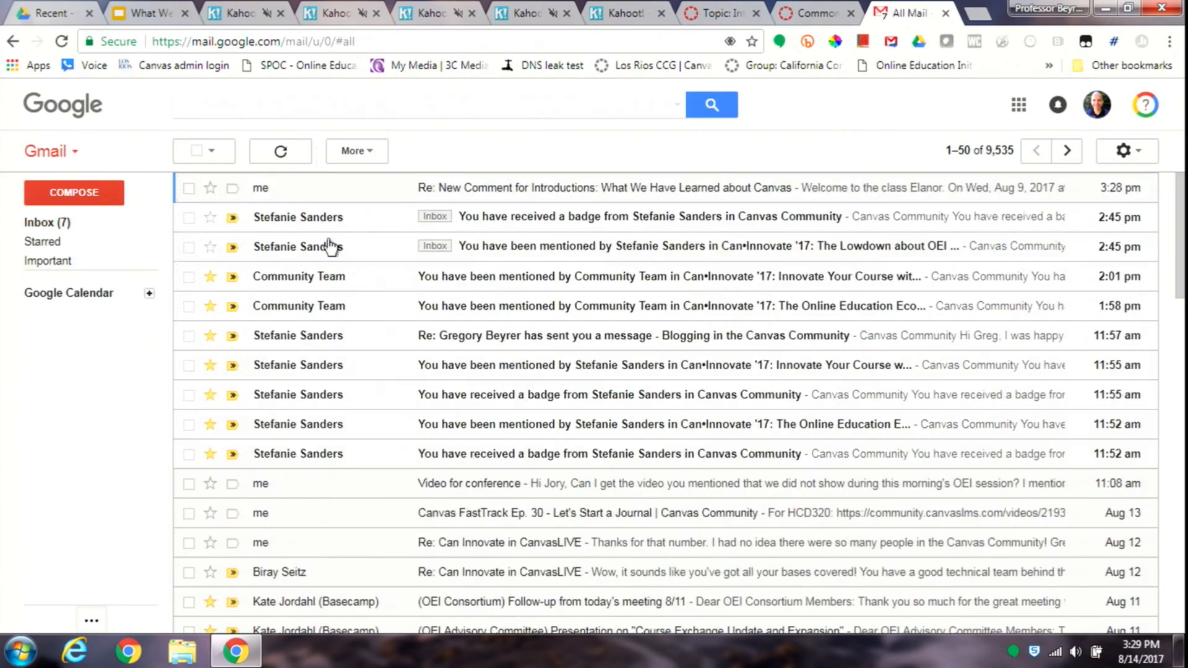
click(1180, 338)
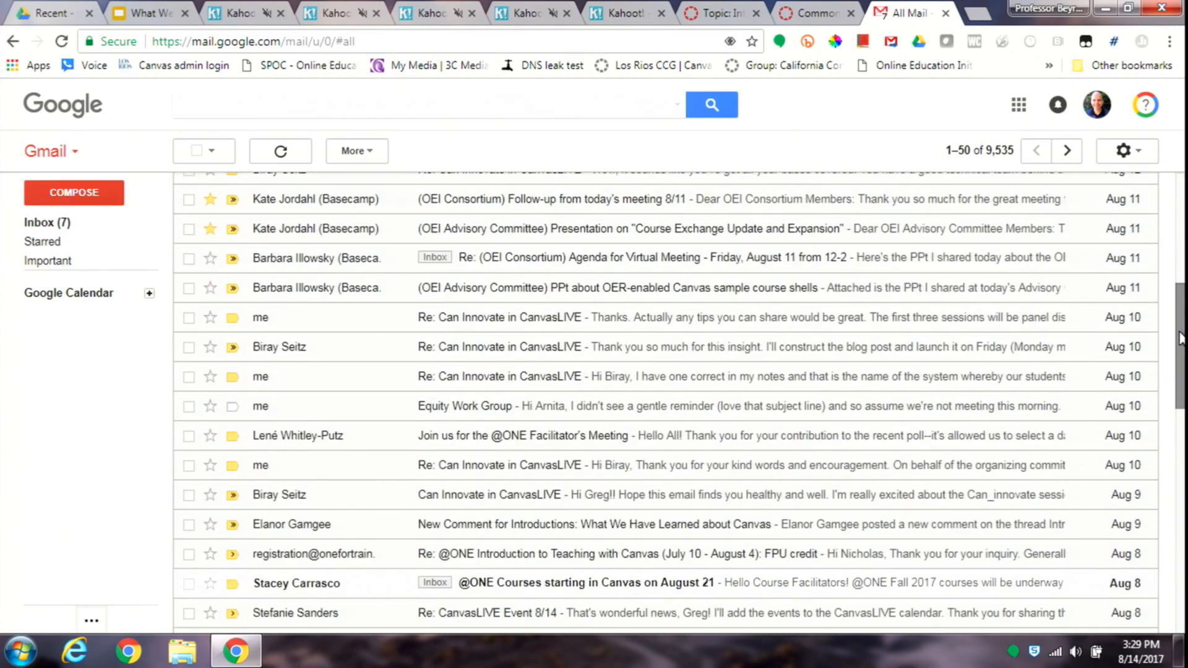
click(1182, 412)
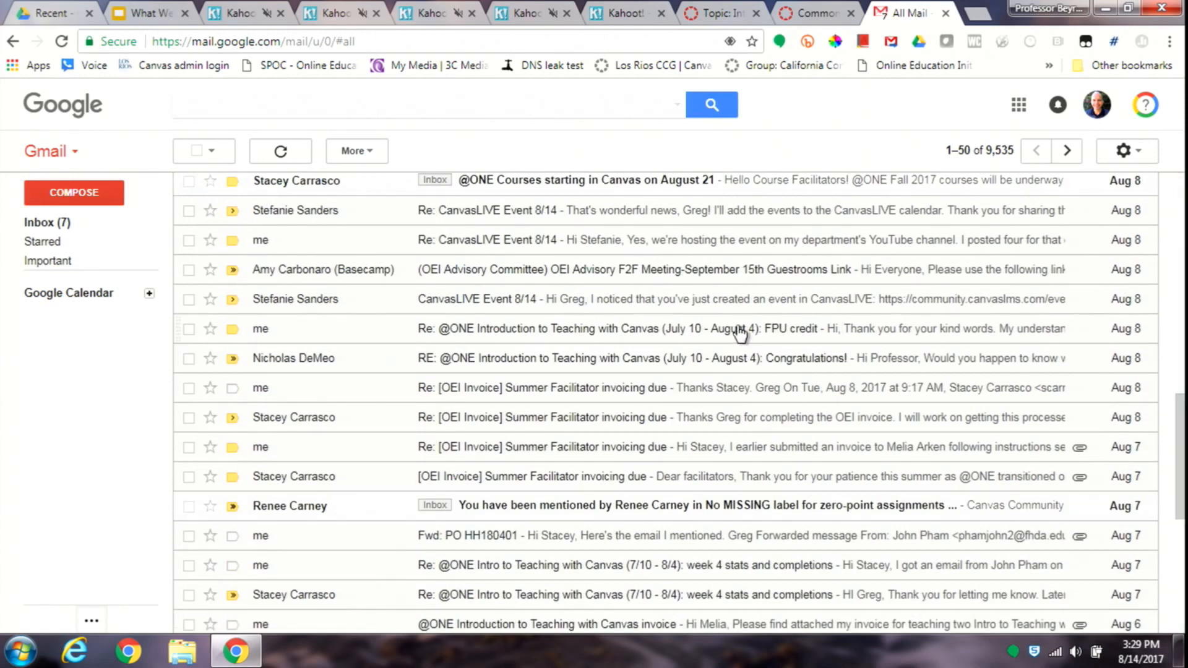
- Search the mail for the student's first name, choose the first suggested sender and open the Jun 20 "New Comment for Introductions" notification
click(339, 100)
text(elanor)
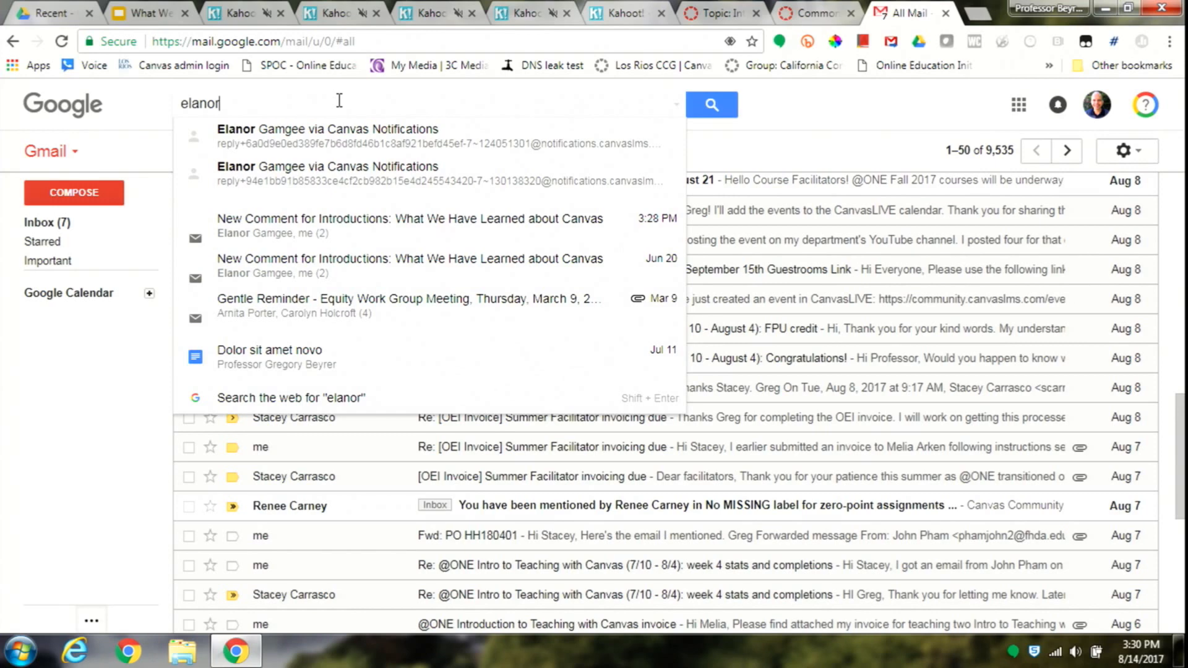
key(Down)
key(Return)
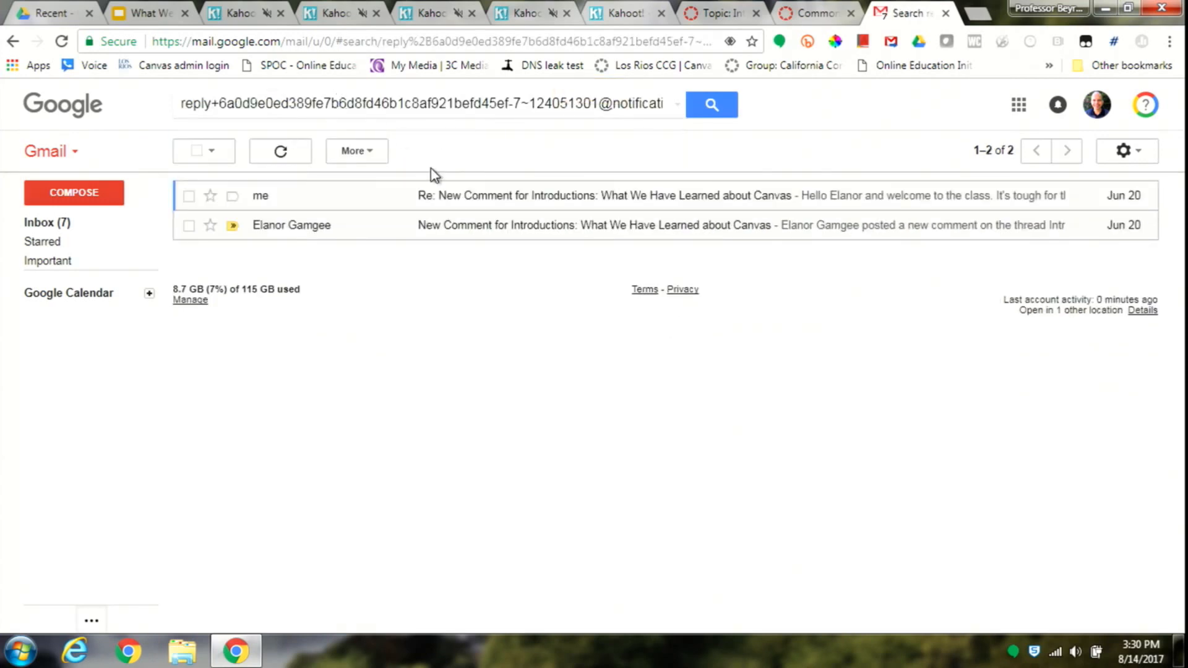
click(524, 235)
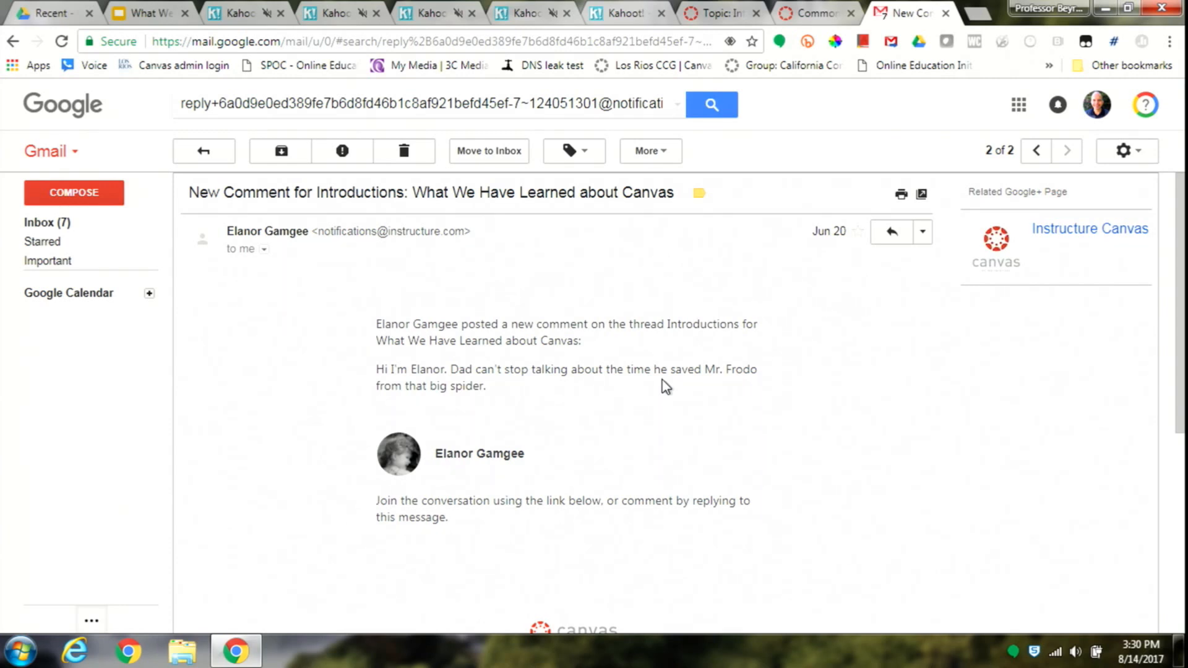
- Start a reply to the notification, expand the trimmed content and delete all the quoted text from the message body
key(r)
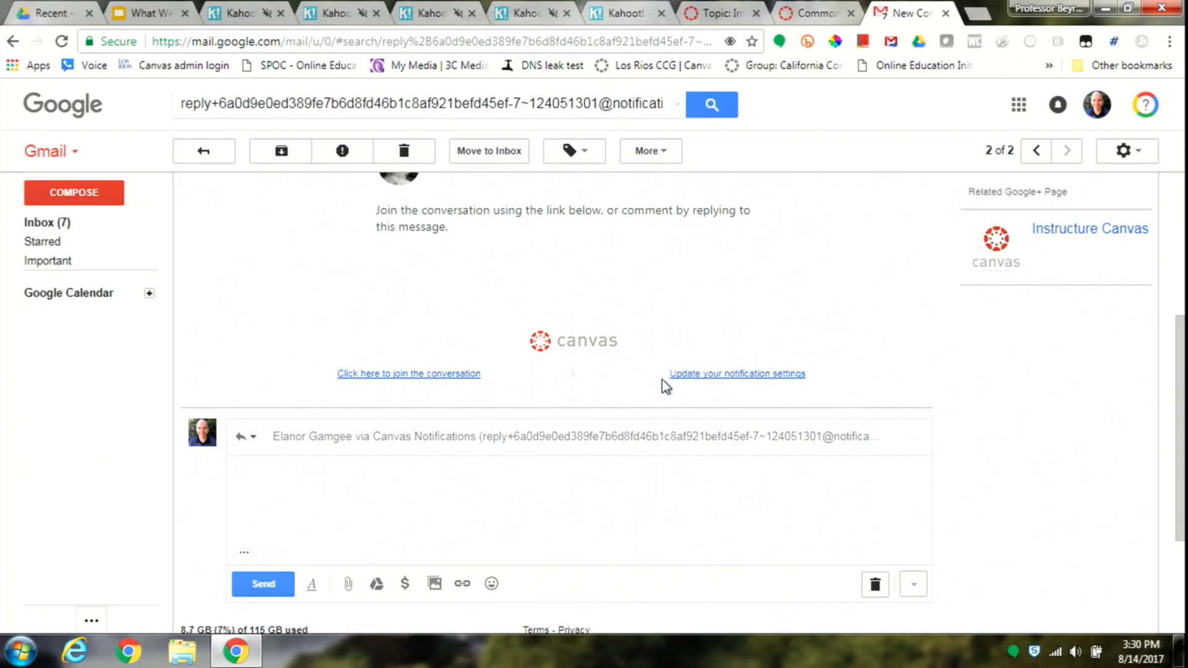
key(Tab)
click(245, 553)
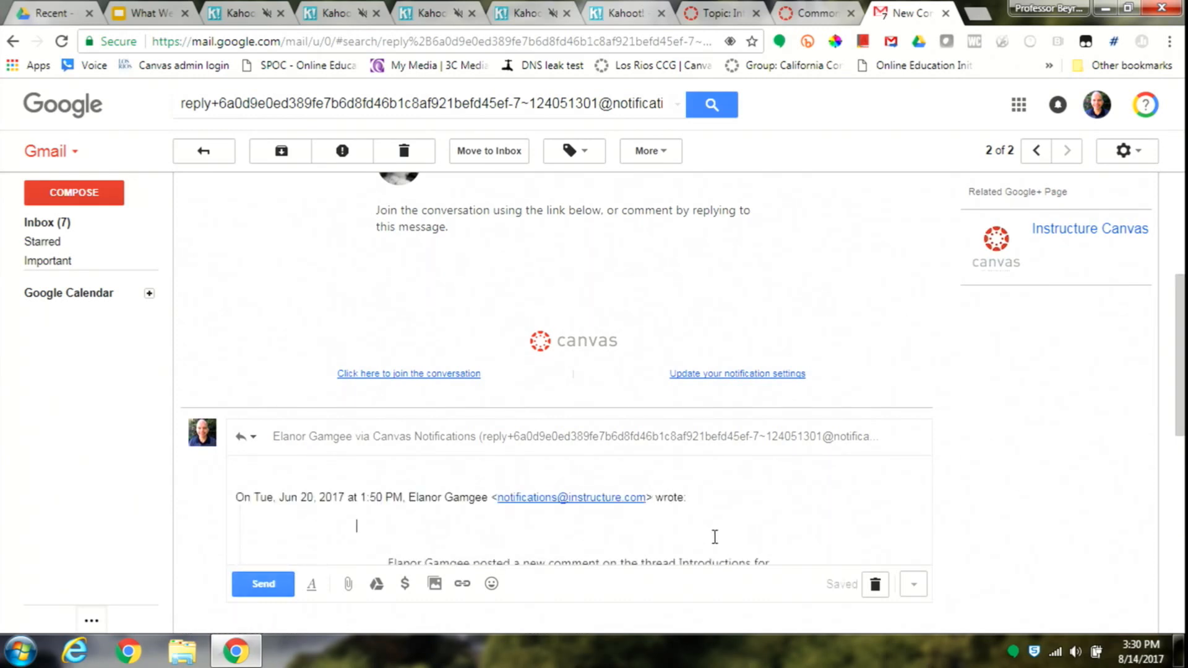
key(ctrl+a)
key(Delete)
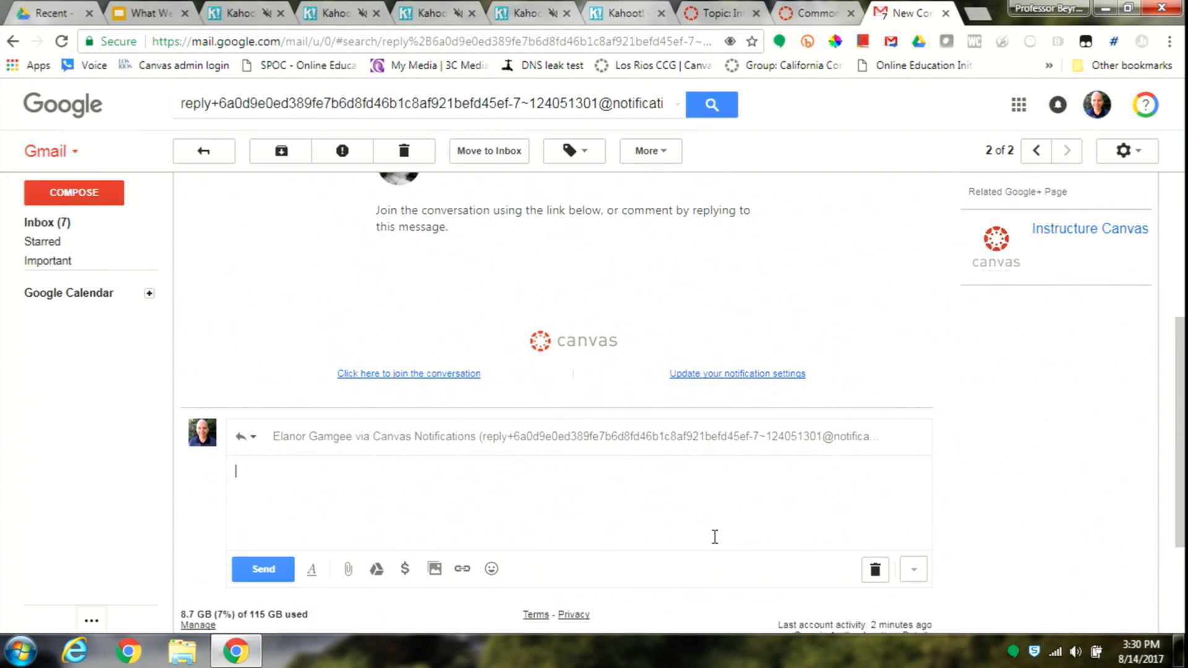
- Write a reply welcoming the student by first name to the class, adding "Sometimes our elders never let go of the glories of their past"
text(Welcome Elanor to the class, S)
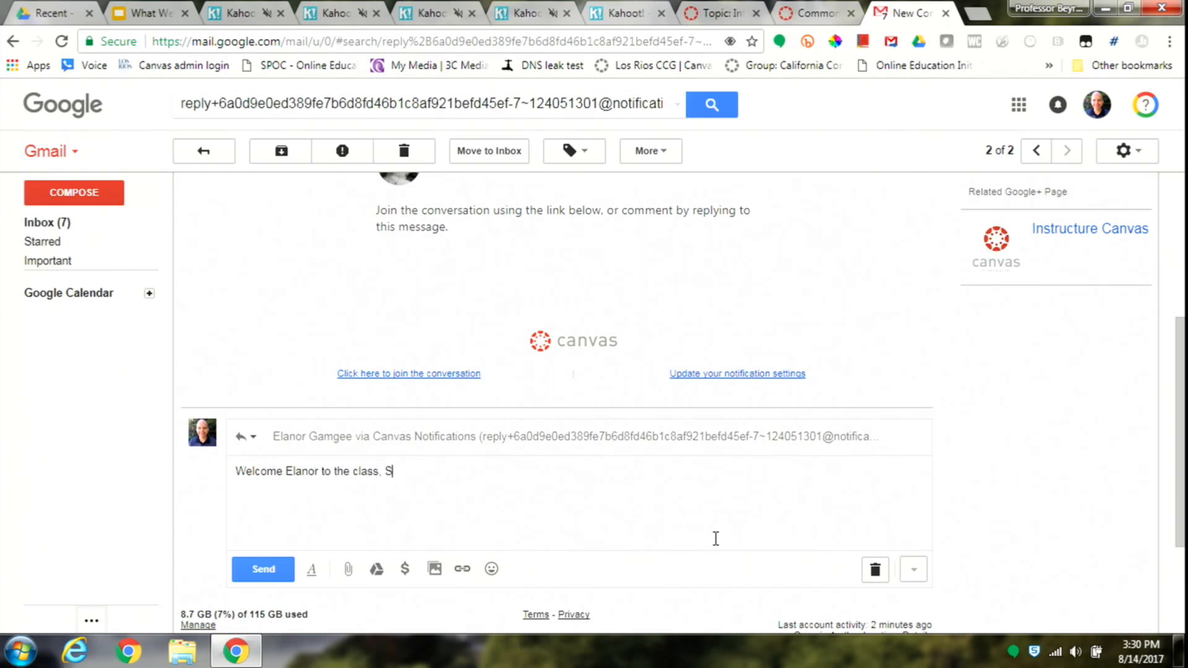
text( SOme)
key(BackSpace)
text(omtimes)
key(BackSpace)
key(BackSpace)
key(BackSpace)
text(imt)
key(BackSpace)
text(times our elders neve)
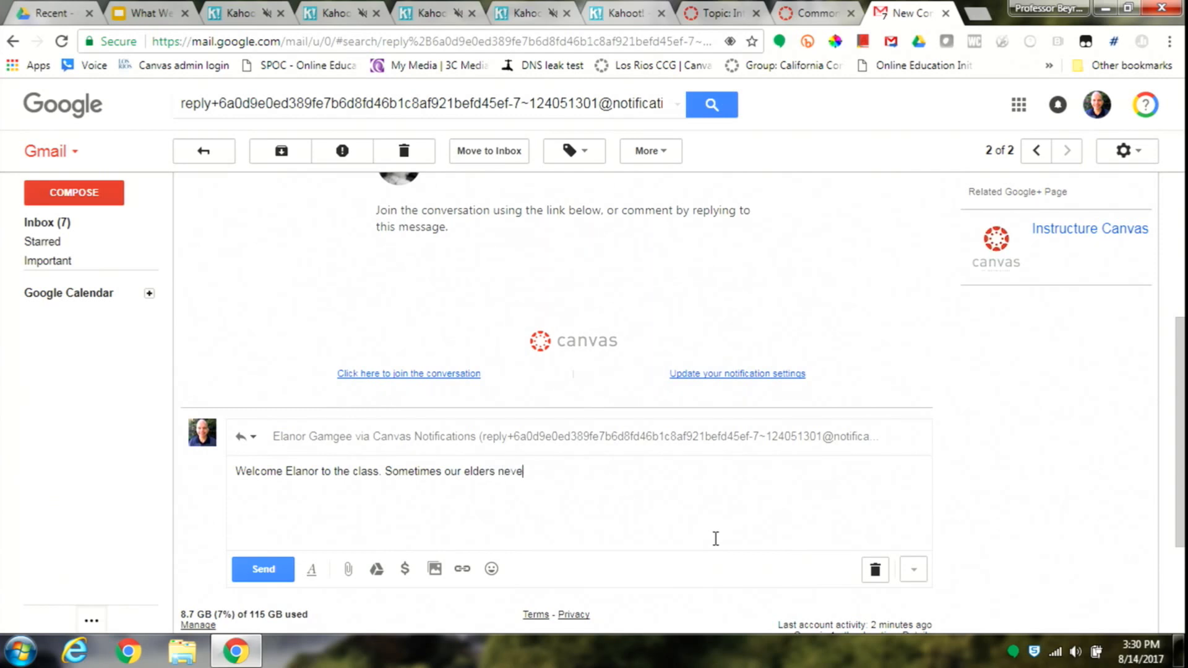
text(r let go of the glories of their past.)
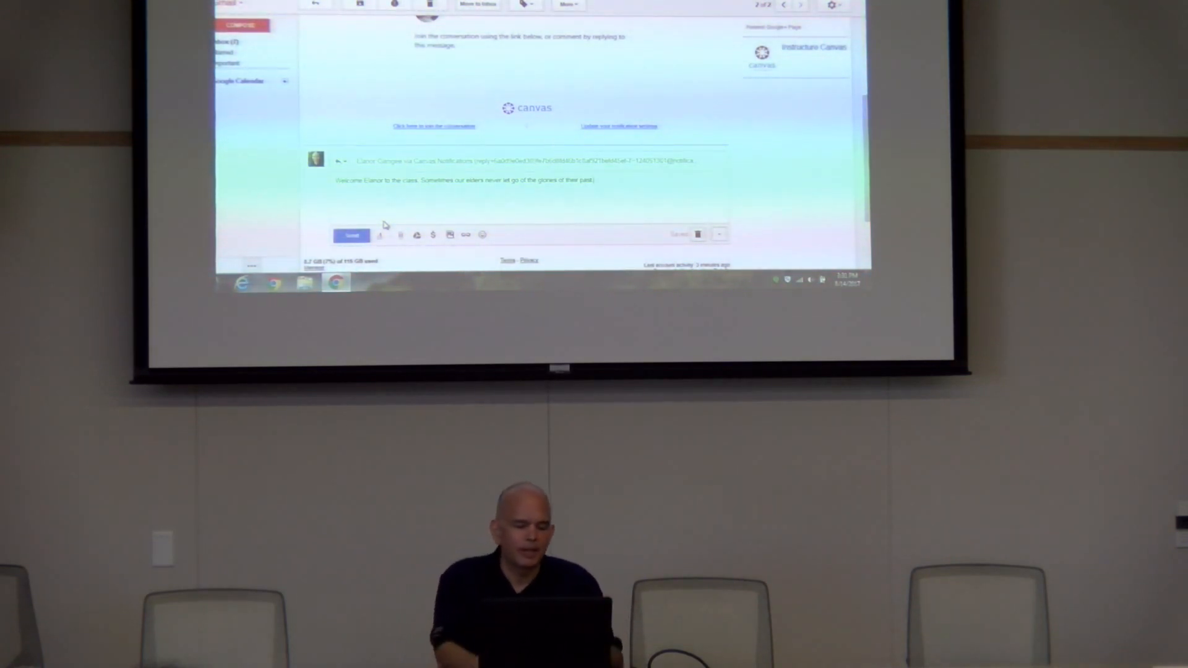
- Send the email reply, and switch to the Canvas Introductions discussion and refresh it
click(360, 236)
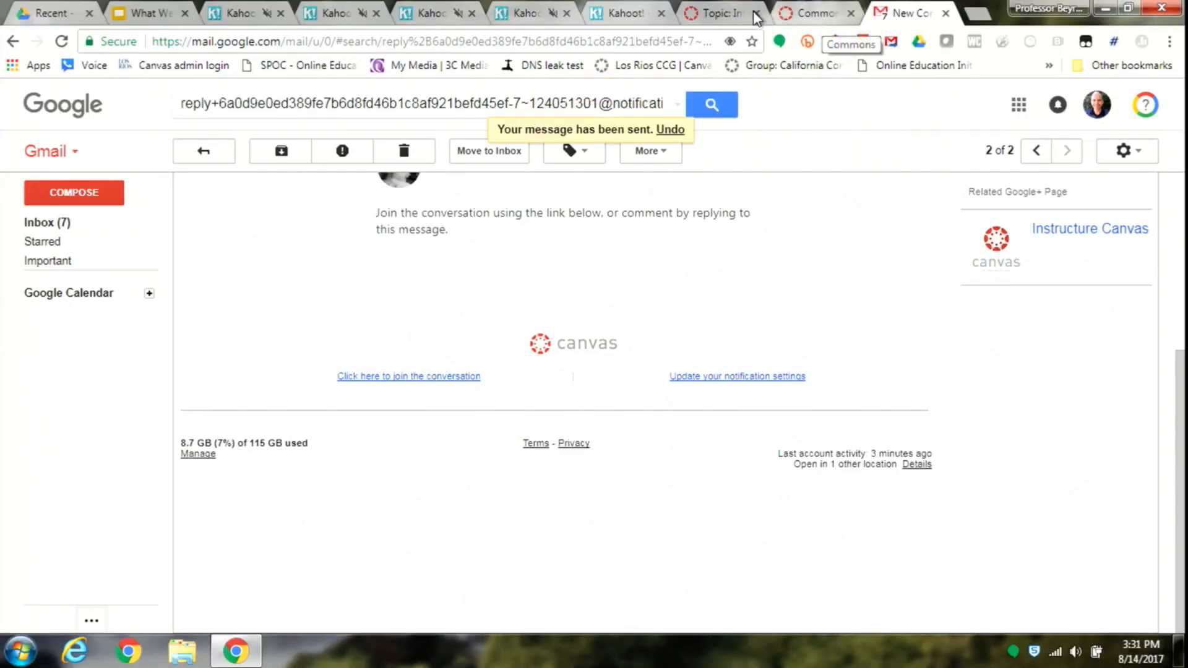
click(718, 13)
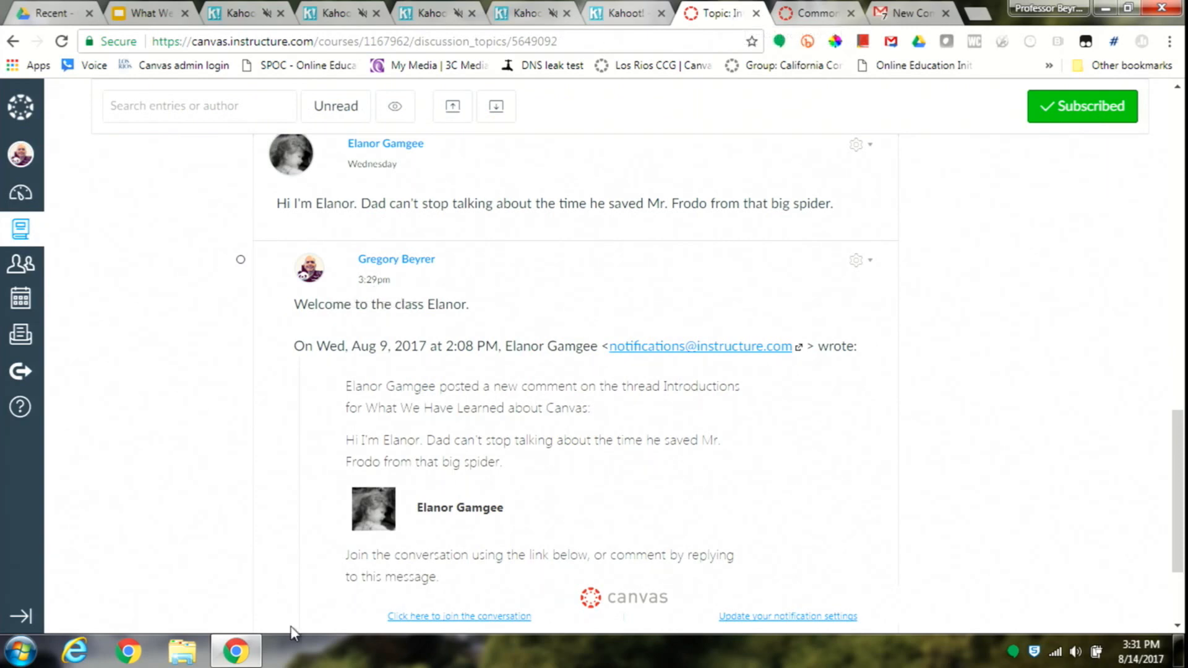
key(F5)
click(1179, 592)
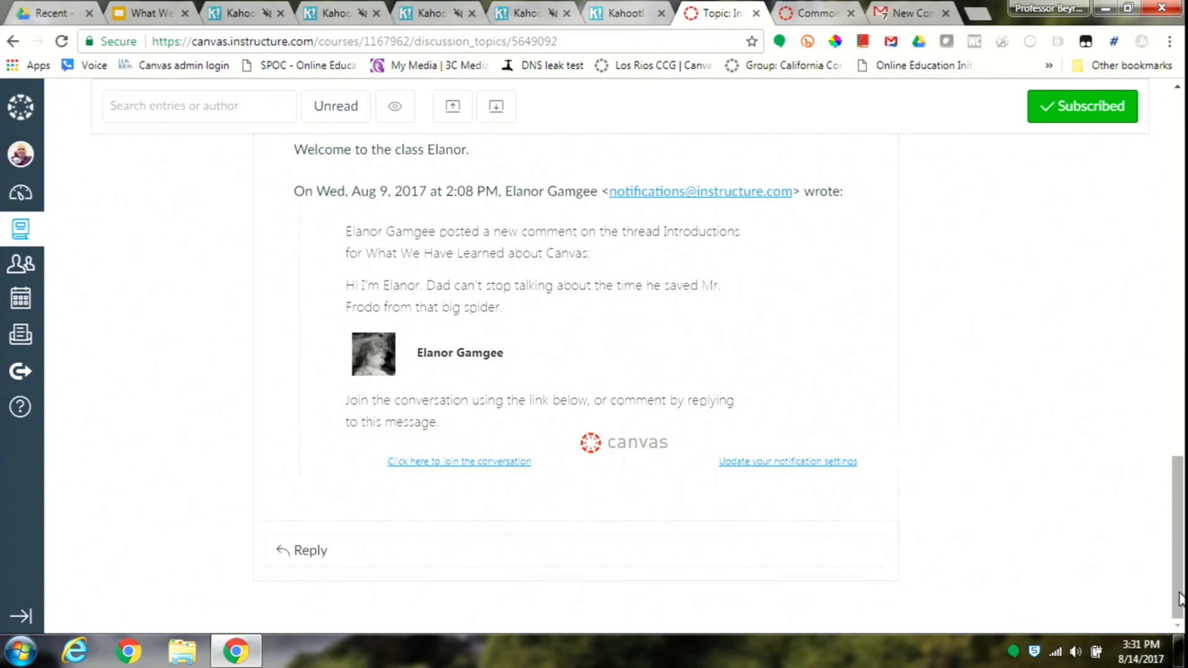
- Reload the Introductions discussion again and compare the newly emailed reply with the earlier replies that contain quoted notification text
key(F5)
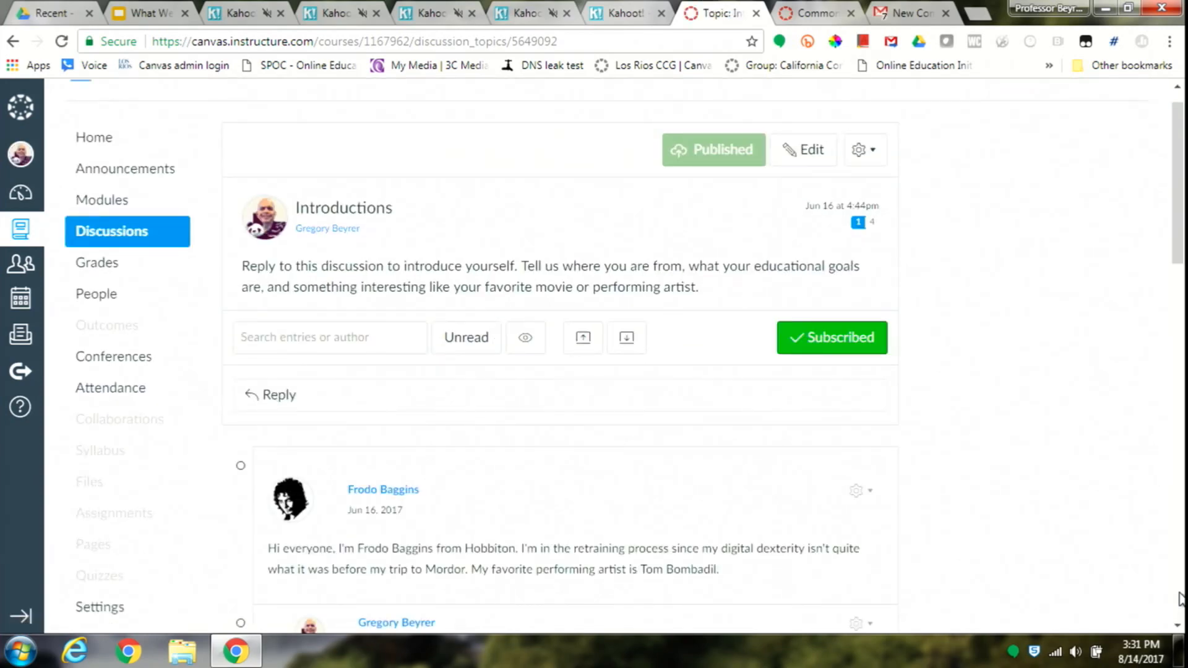
click(1180, 598)
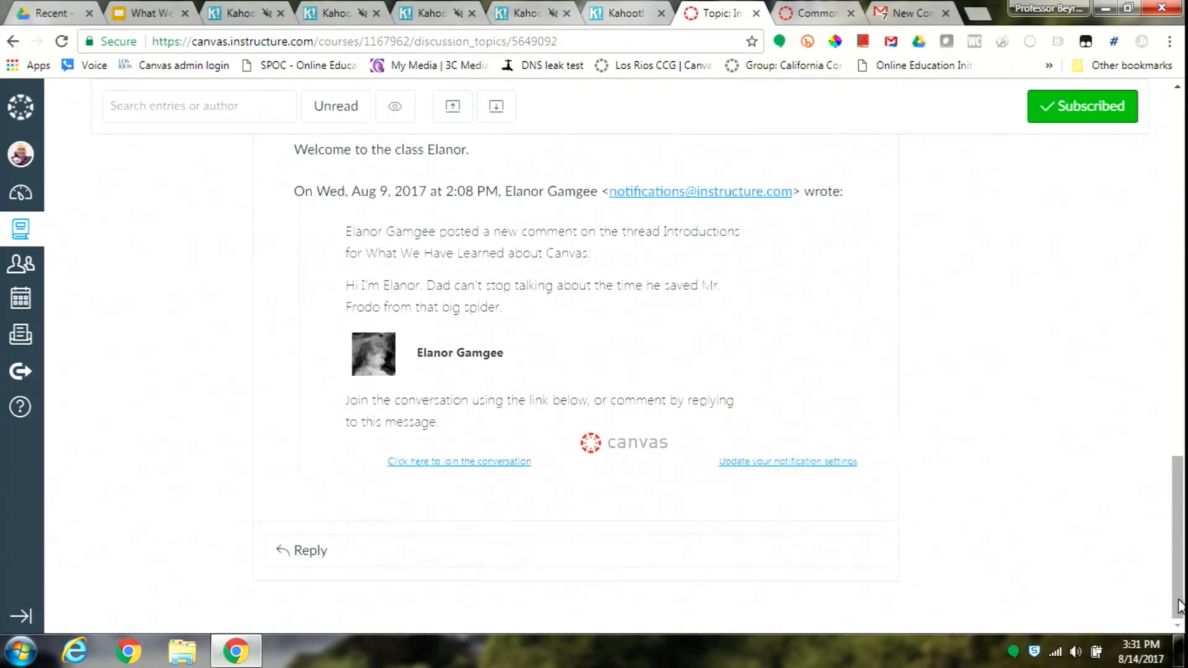
mouse_move(1179, 563)
mouse_down()
mouse_move(1179, 483)
mouse_move(1160, 570)
mouse_up()
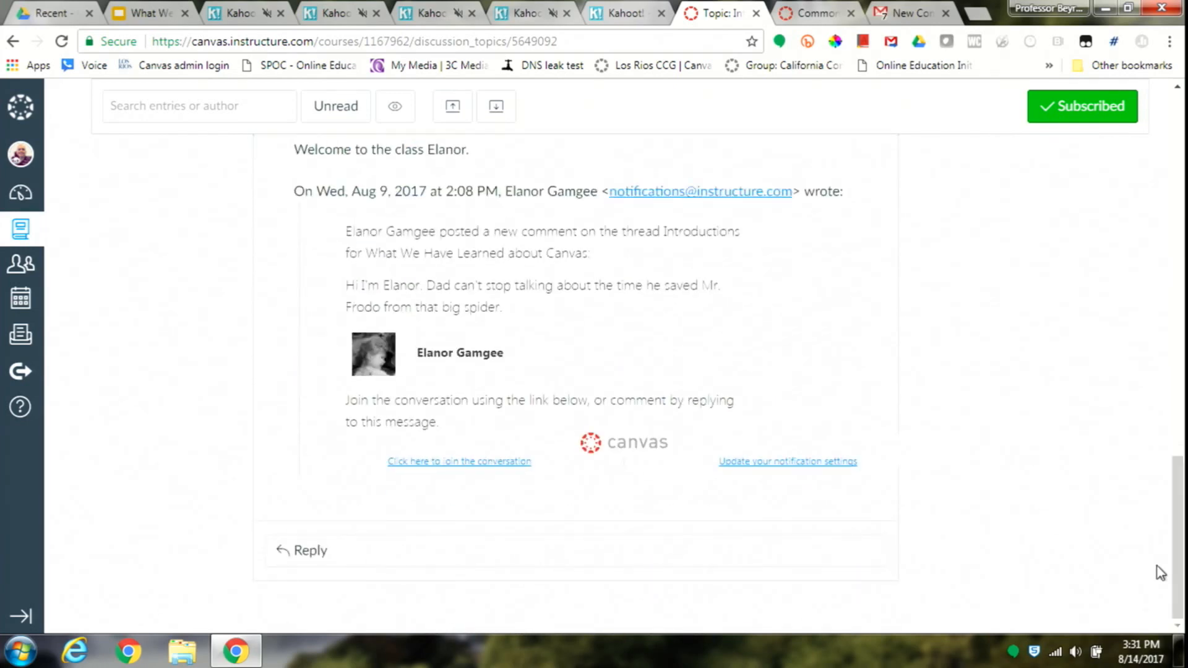
key(F5)
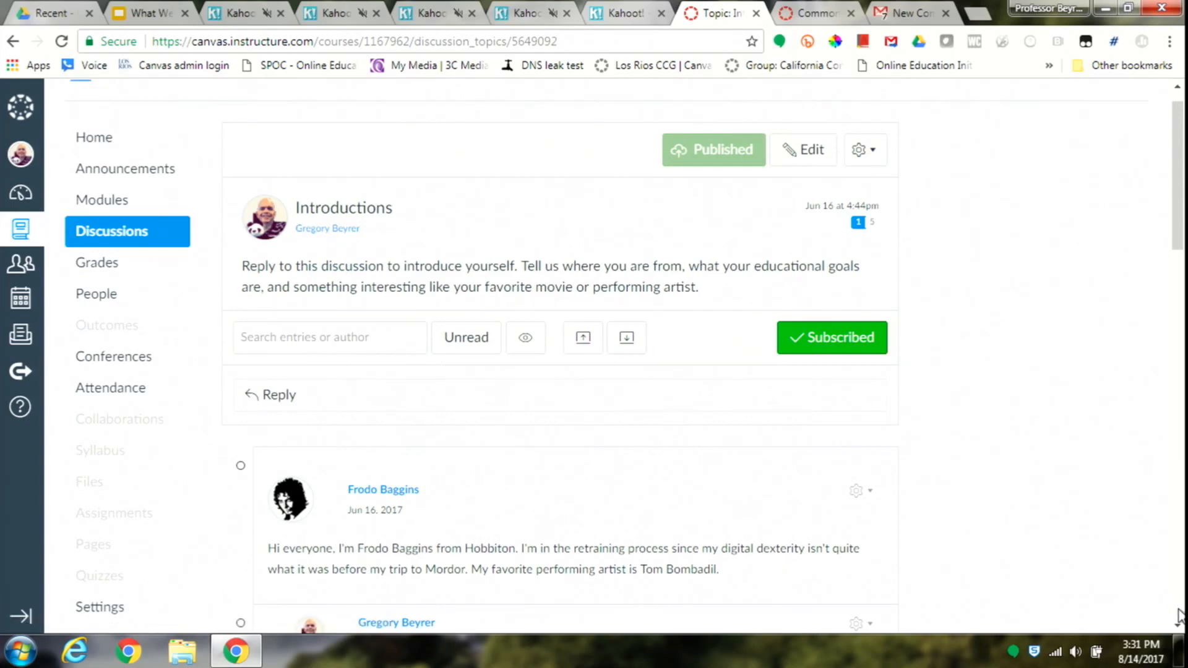
click(1179, 614)
click(1179, 614)
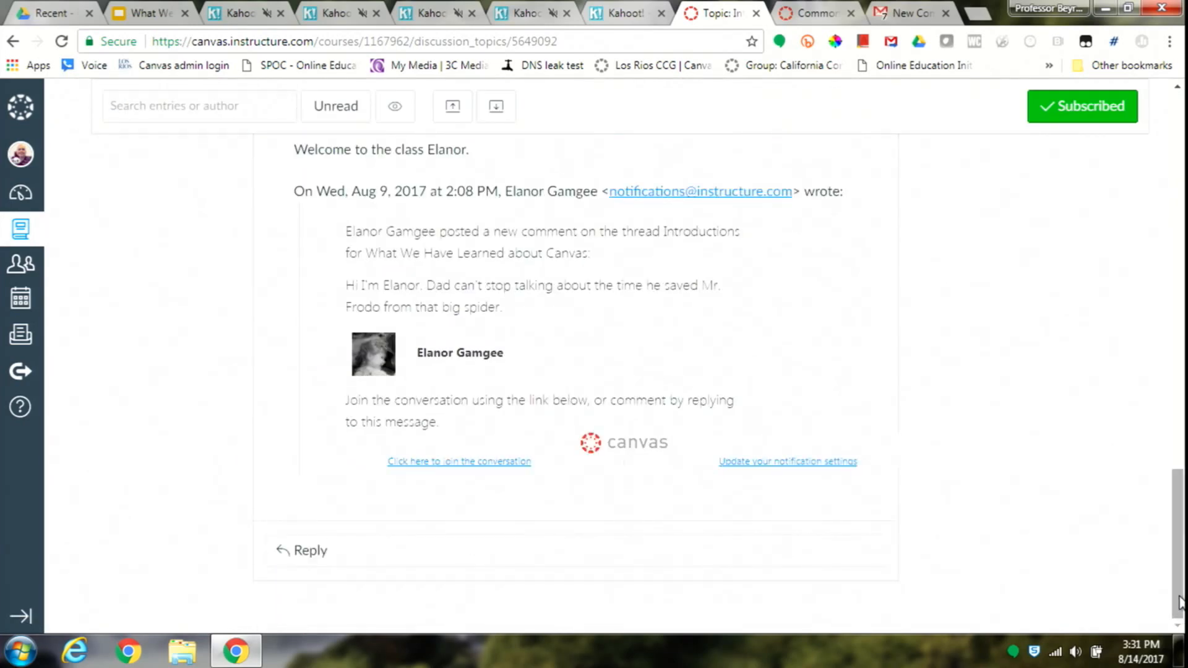
drag(1179, 591, 1177, 546)
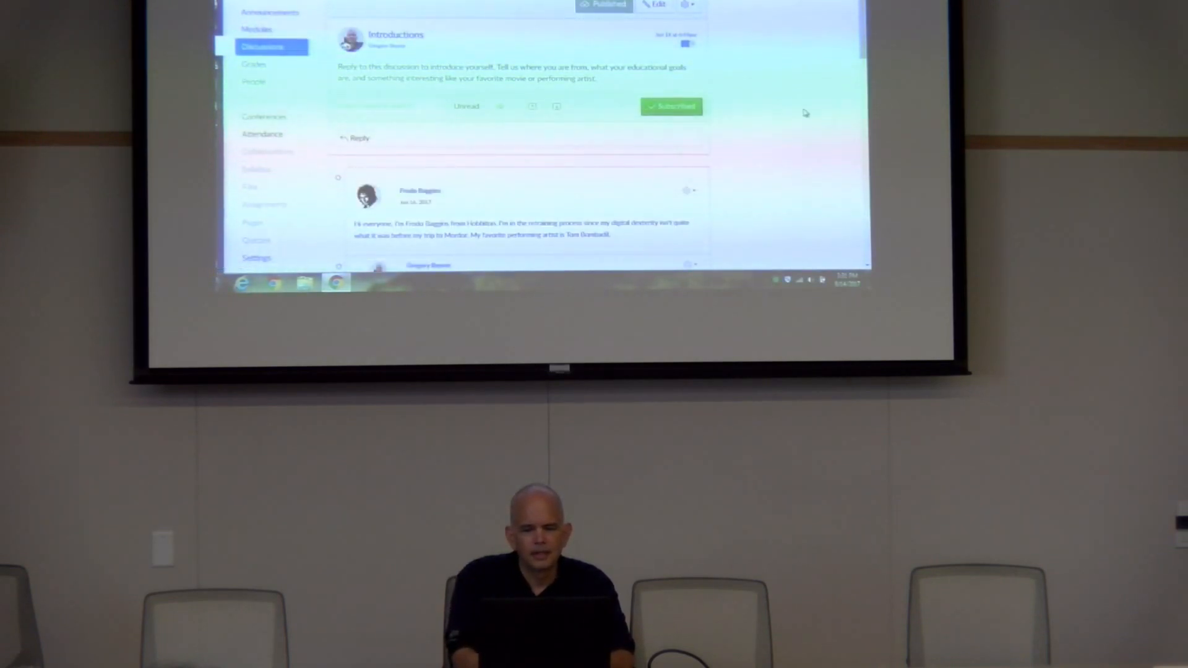
drag(863, 39, 866, 181)
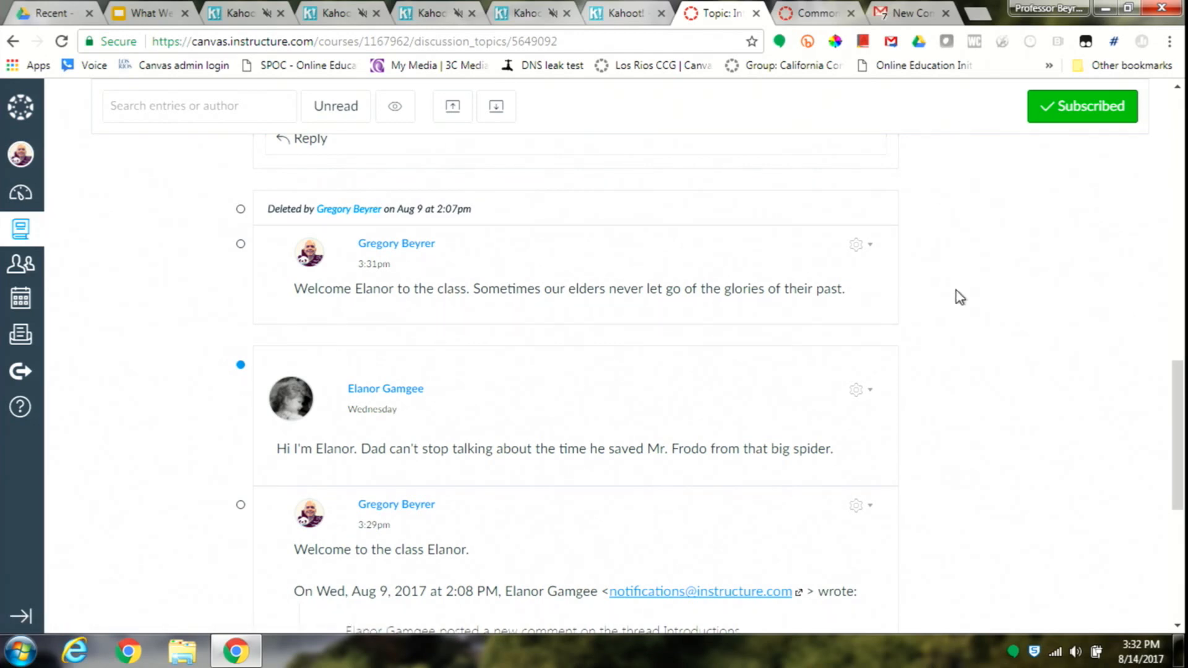
click(1180, 114)
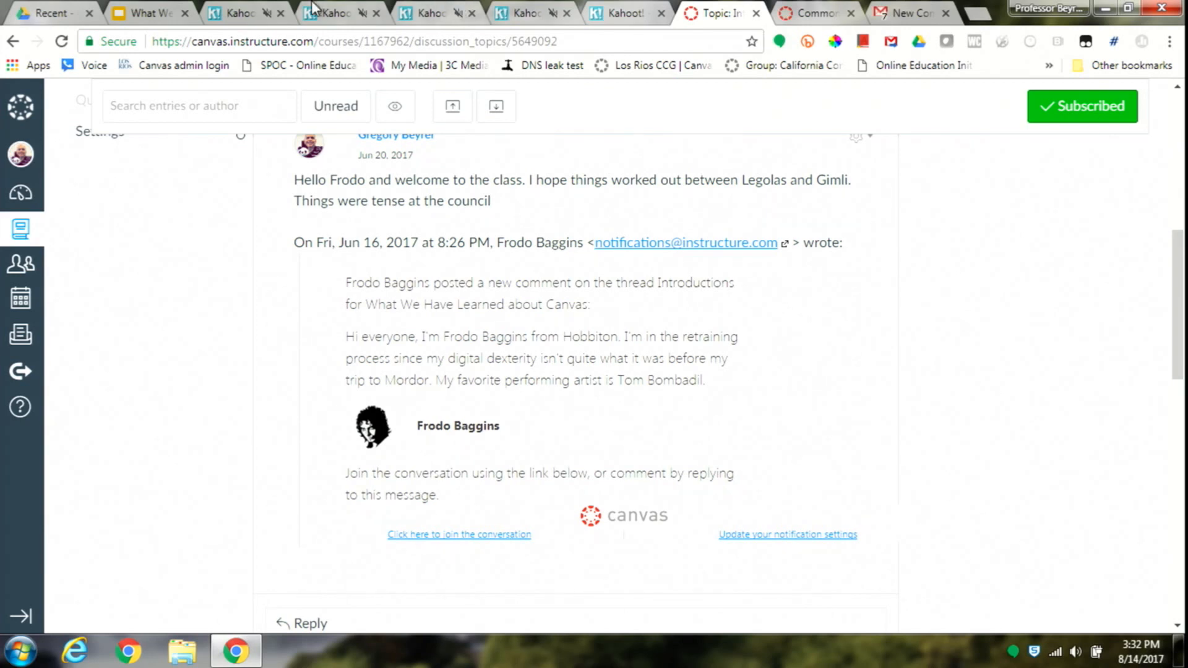
- Return to the Google Slides presentation and advance from the "Which demo for communication?" slide to the next one in full screen
click(163, 10)
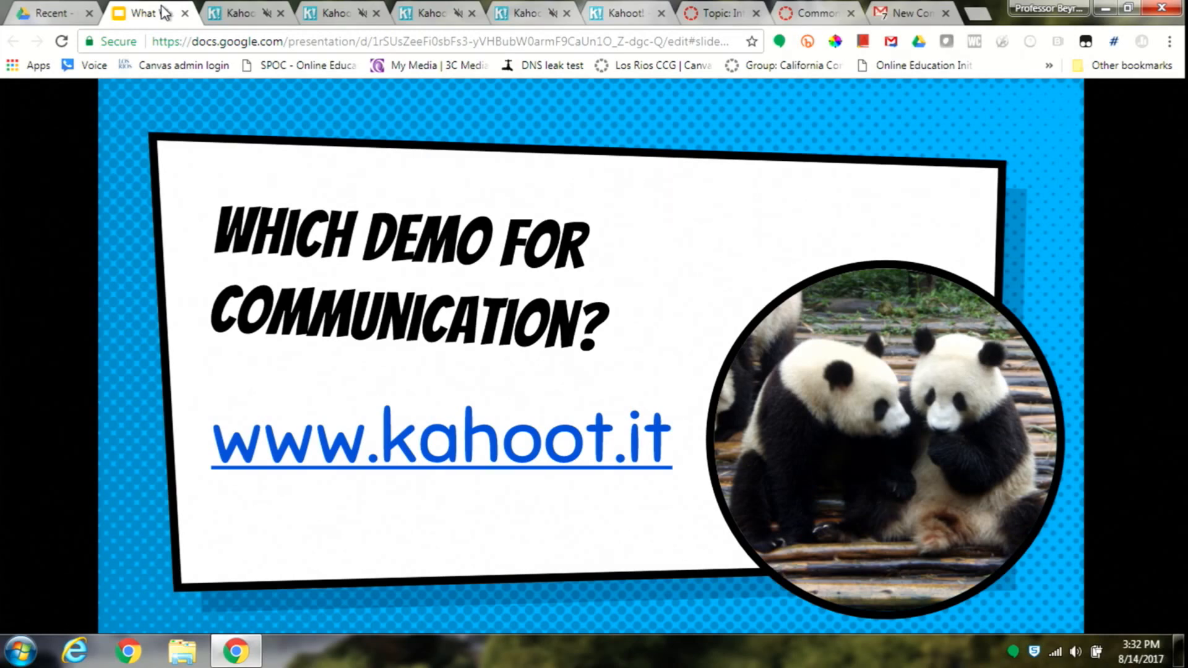
key(Right)
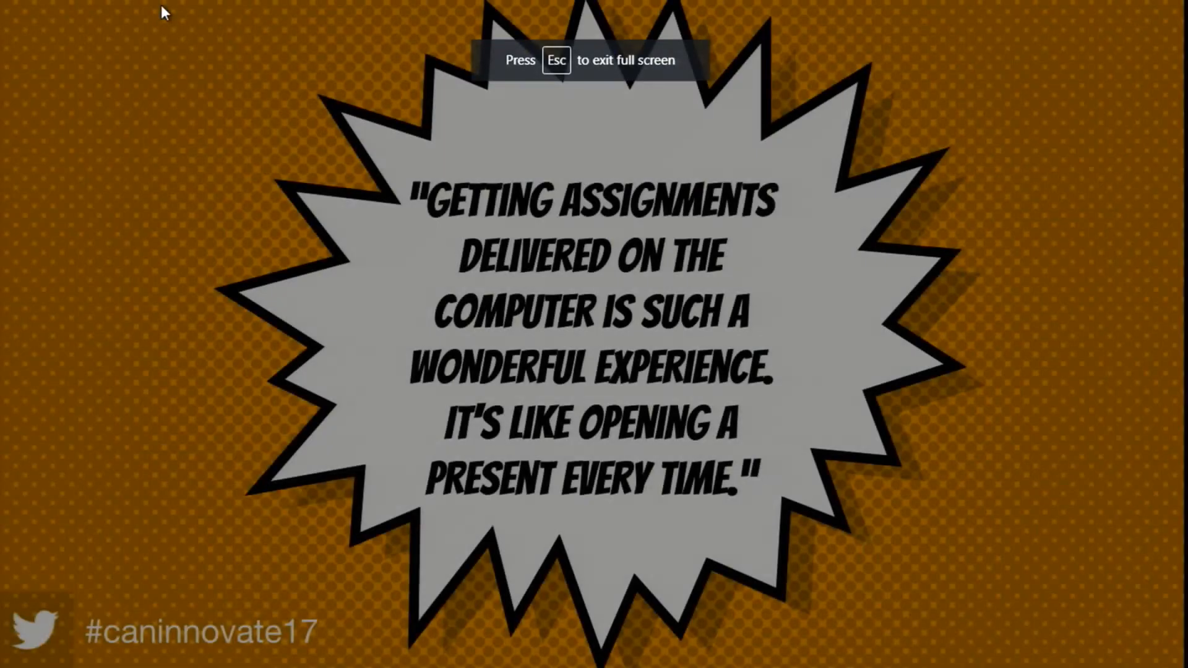